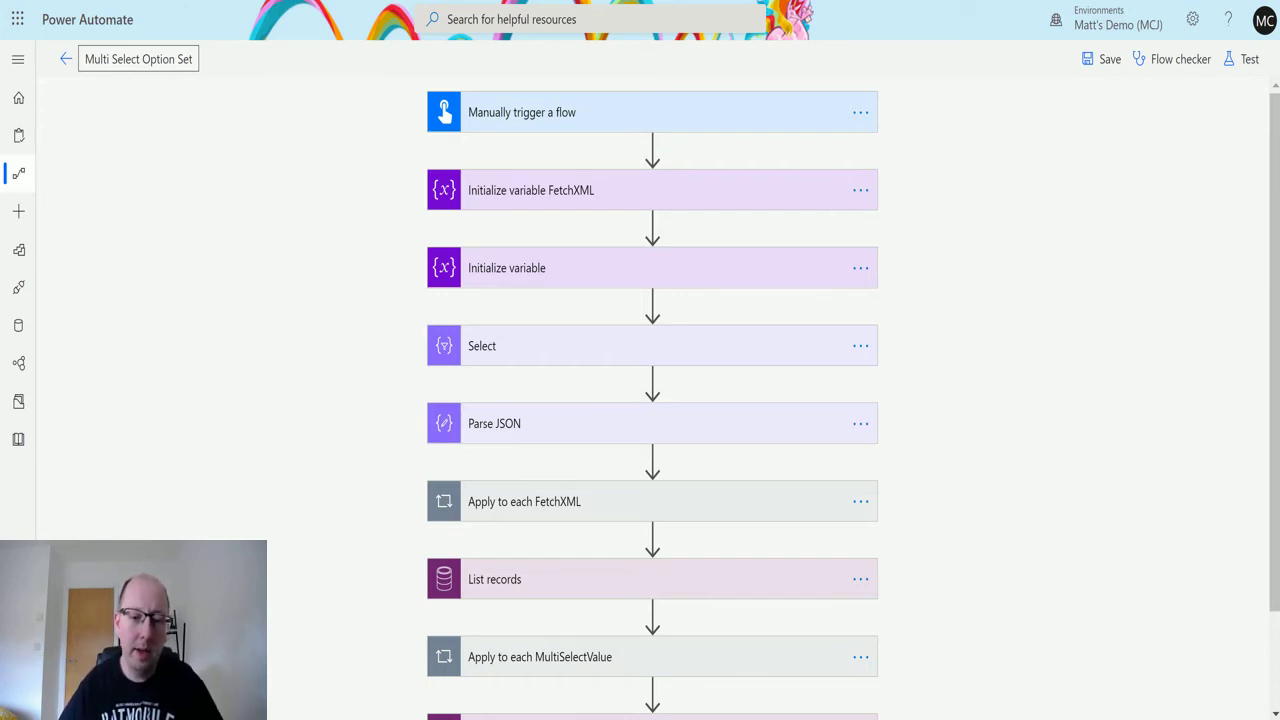
- Look over the whole flow and review the multi-select options of the manual trigger's input
scroll(530, 228, "down", 3)
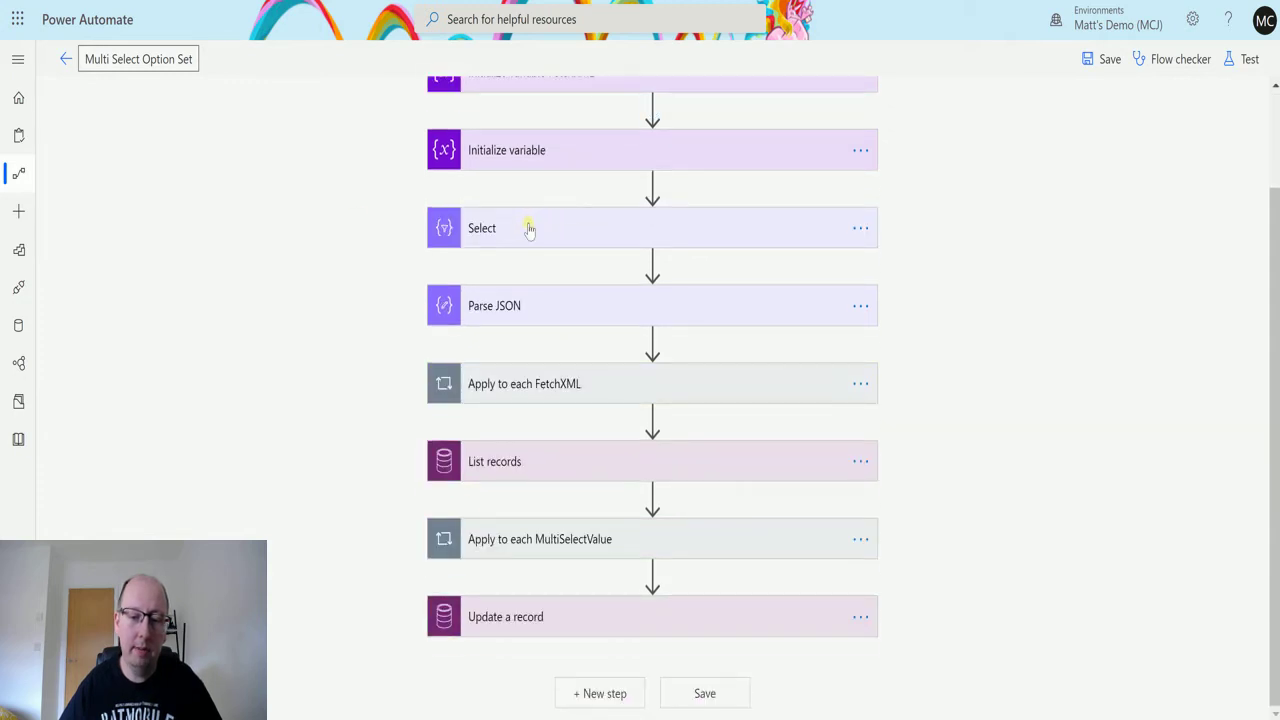
scroll(526, 226, "up", 3)
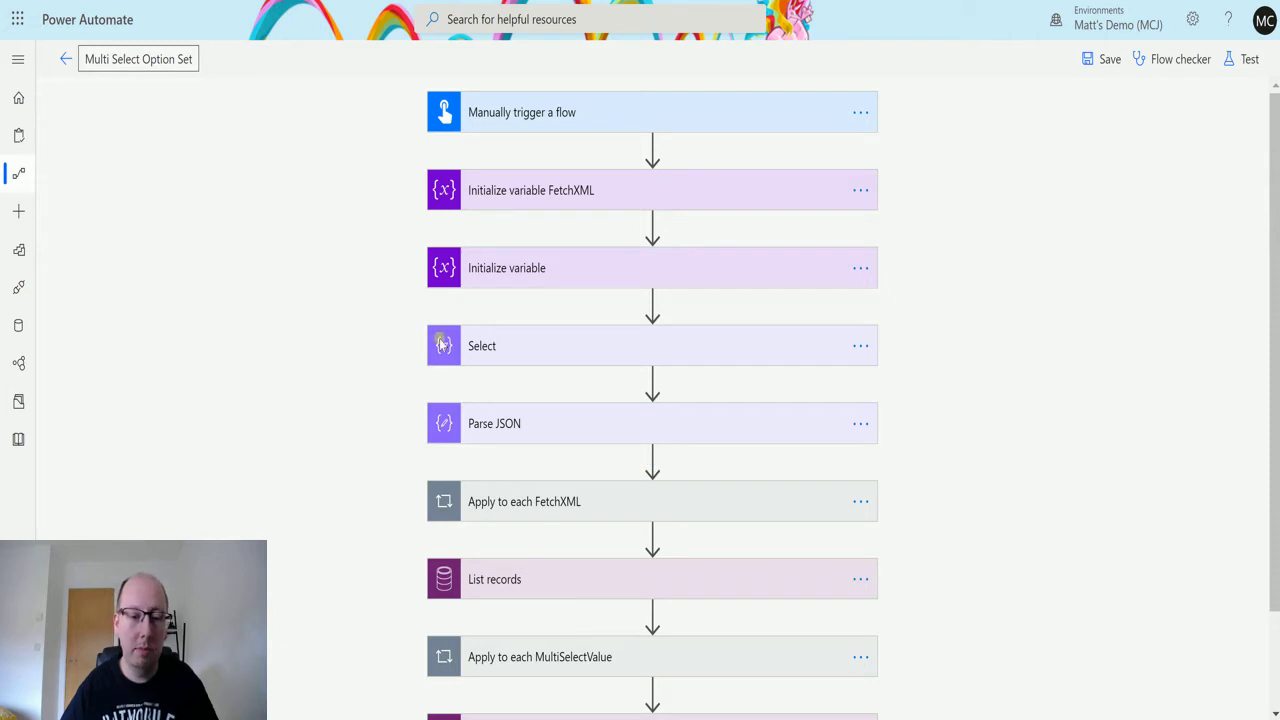
left_click(688, 122)
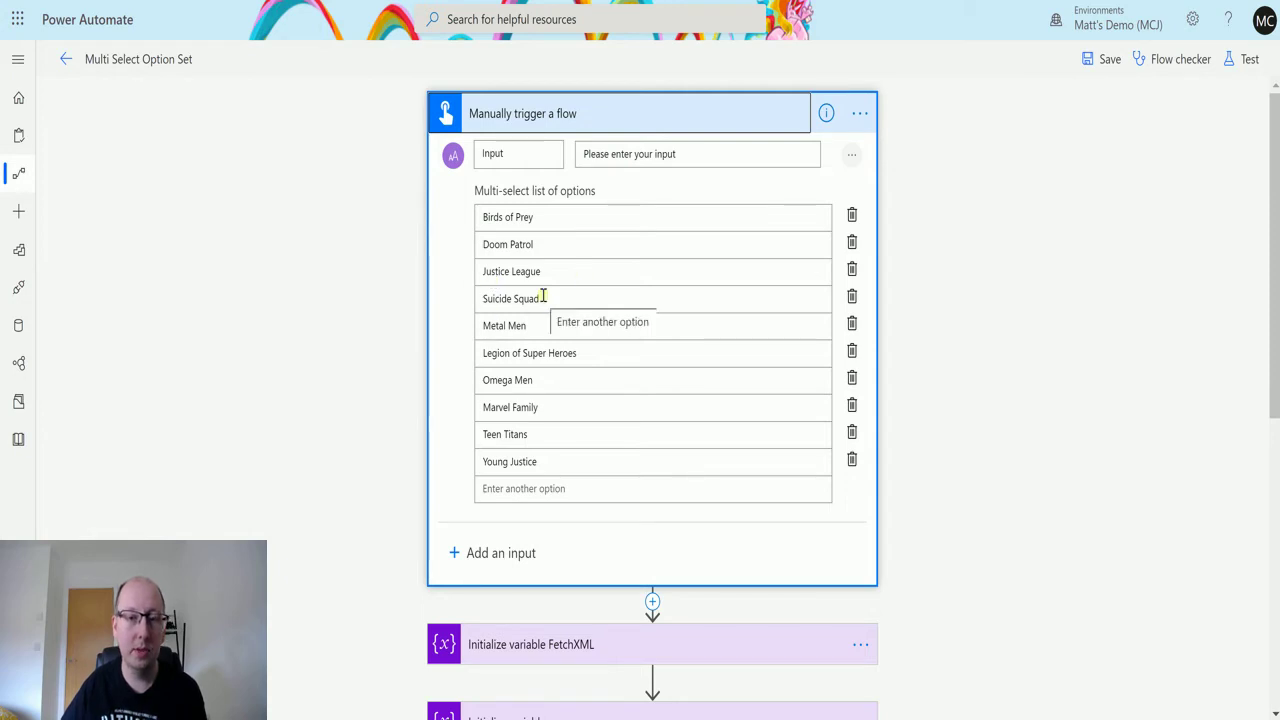
left_click(640, 120)
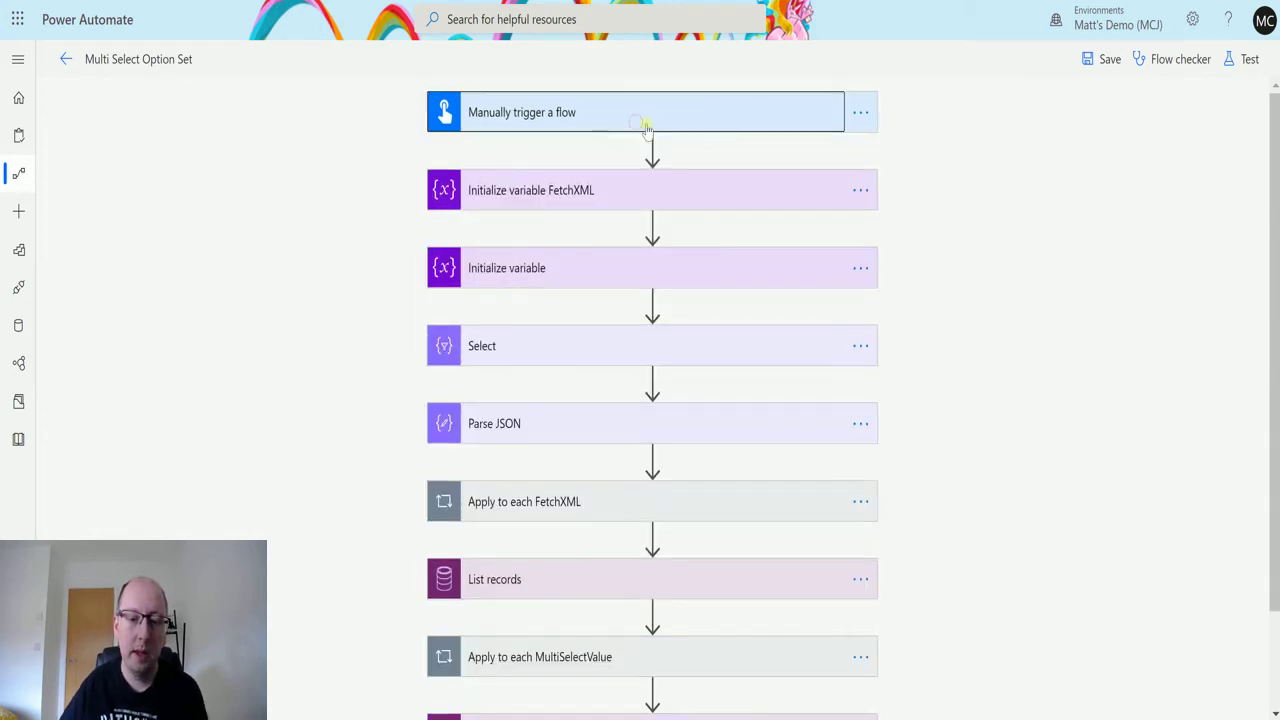
- Review the name, type and initial value settings of the two Initialize variable actions, collapsing each one
left_click(584, 202)
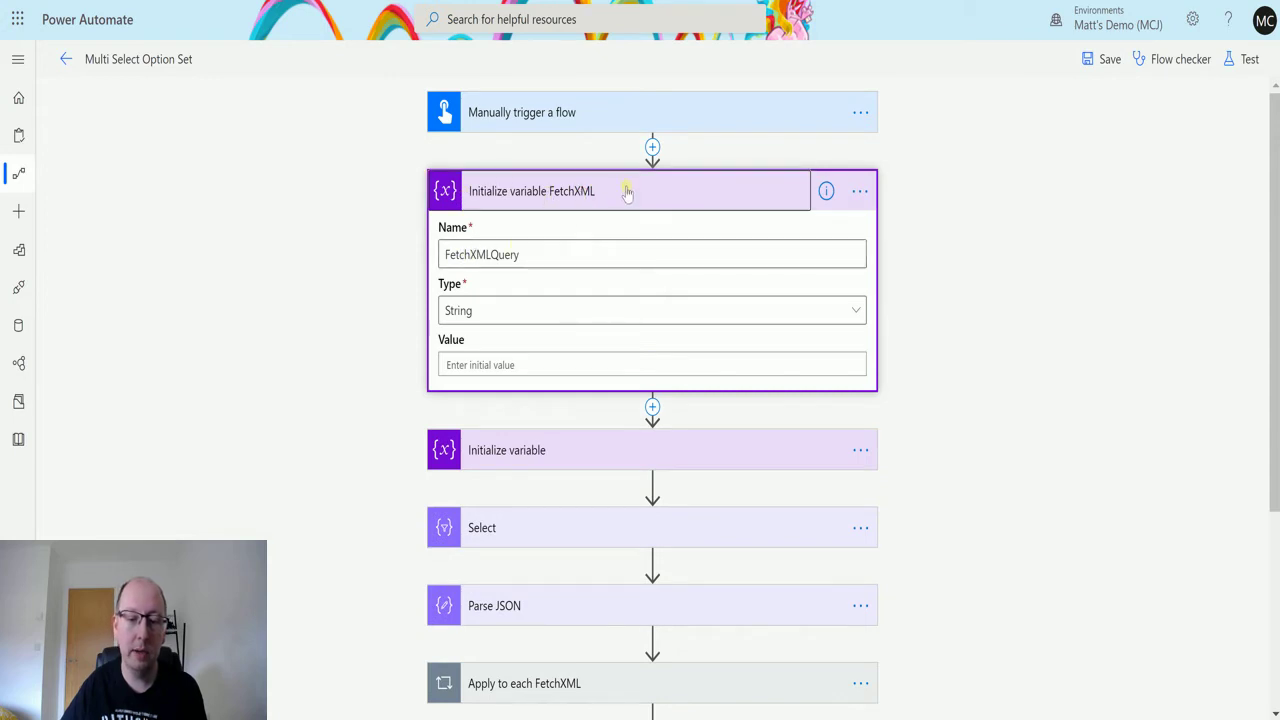
left_click(624, 190)
left_click(586, 191)
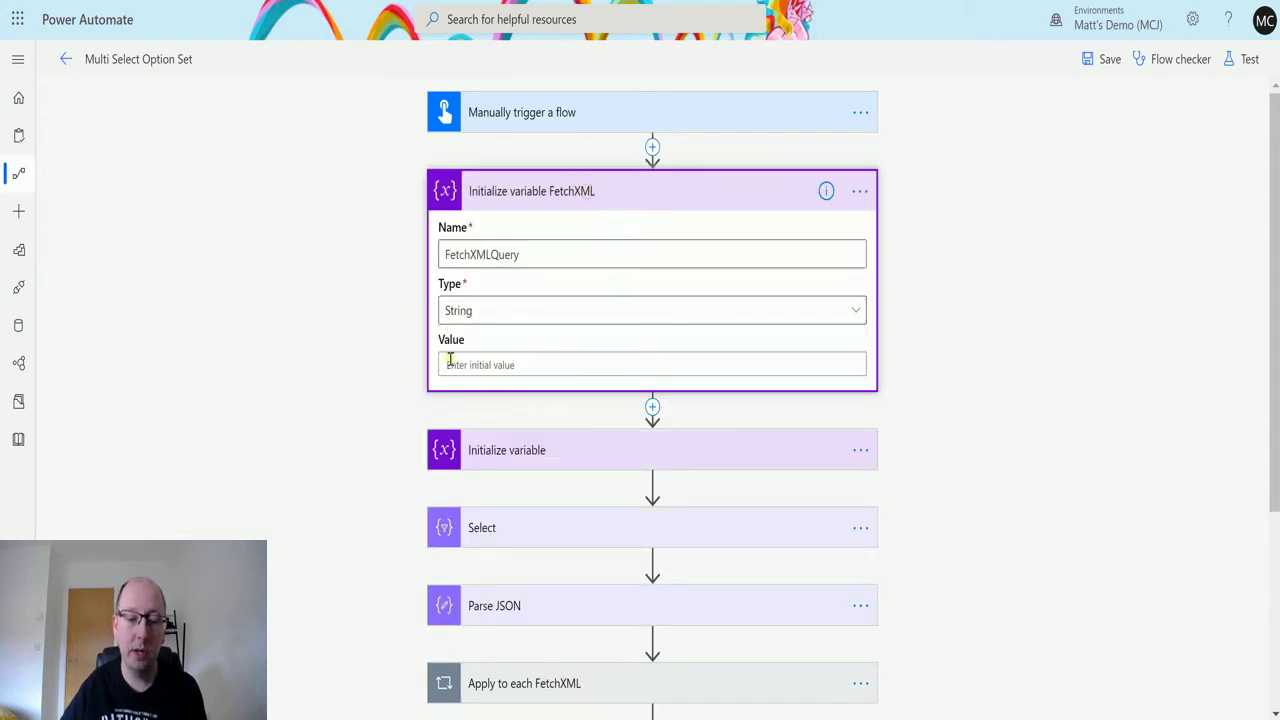
left_click(623, 205)
left_click(510, 270)
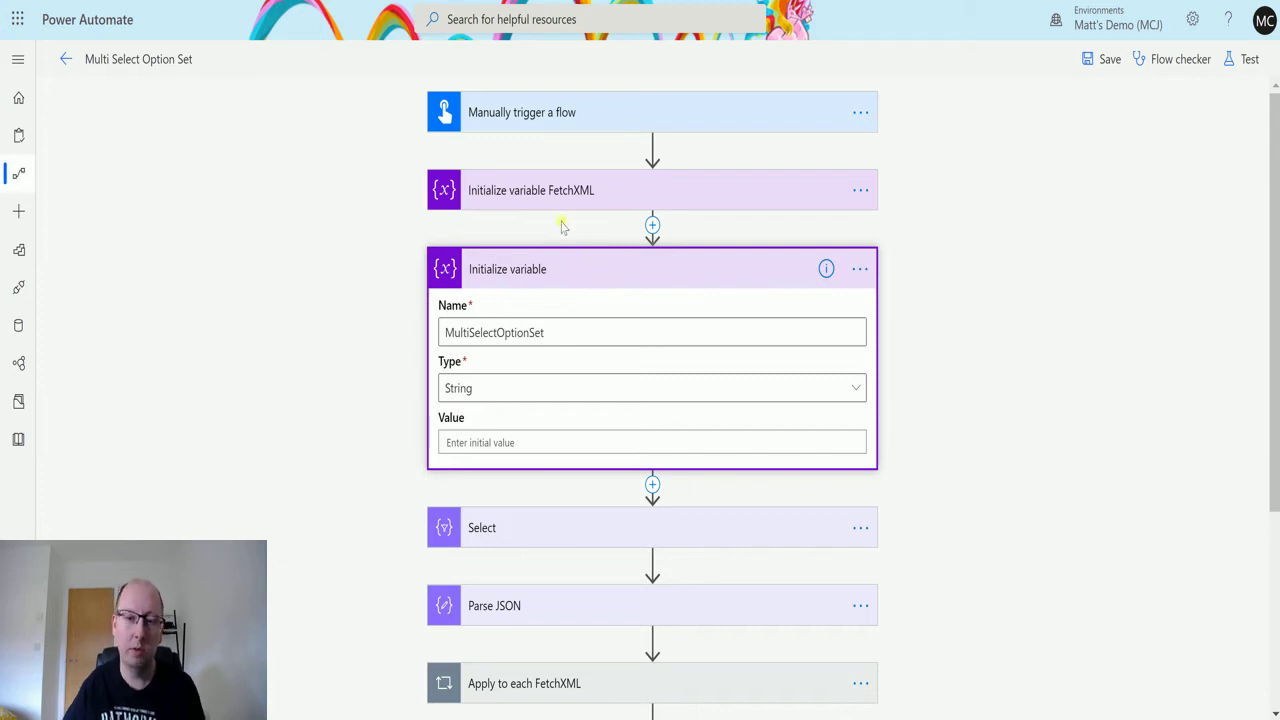
left_click(615, 270)
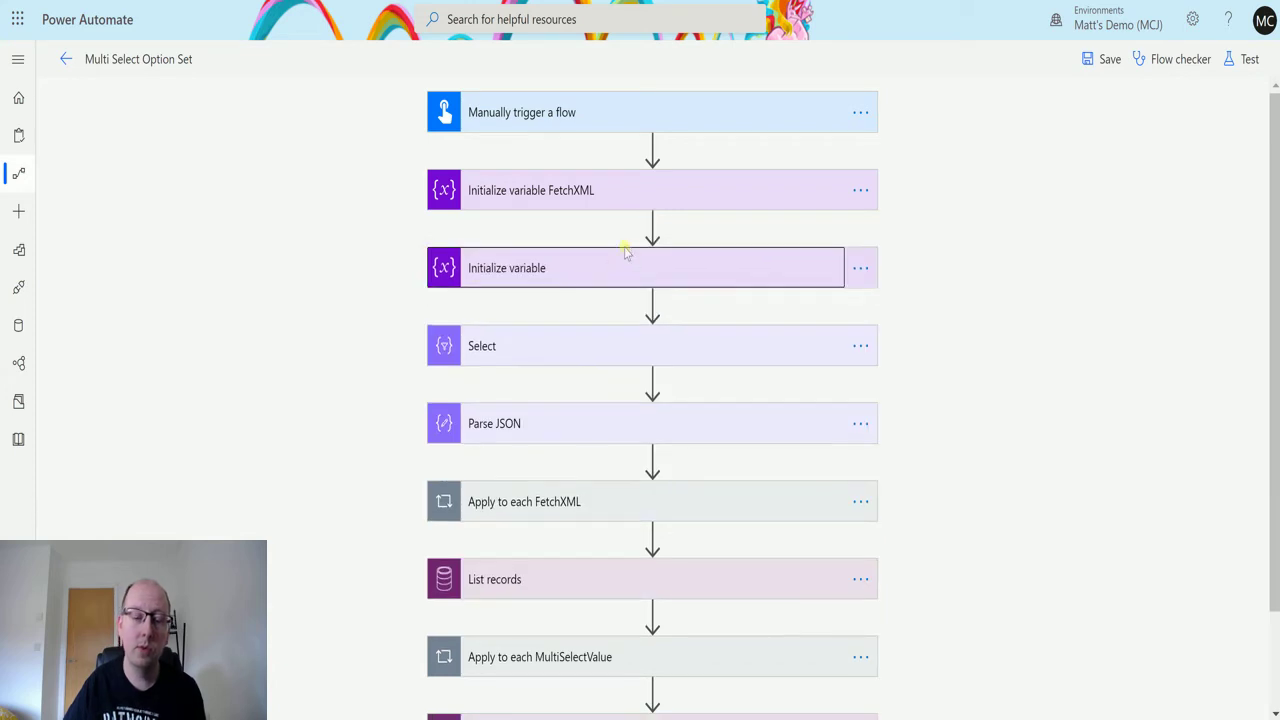
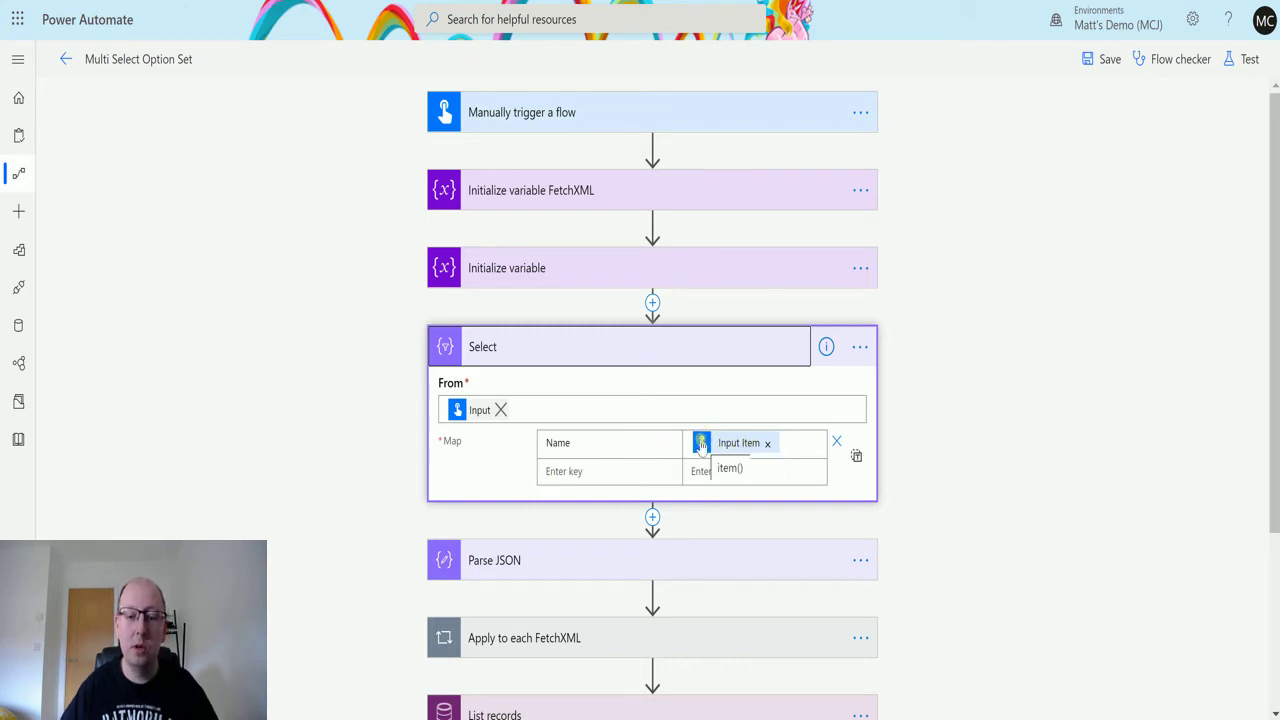
- Compare the manual trigger's option list with the Select action's From and Map settings, and collapse both
left_click(752, 118)
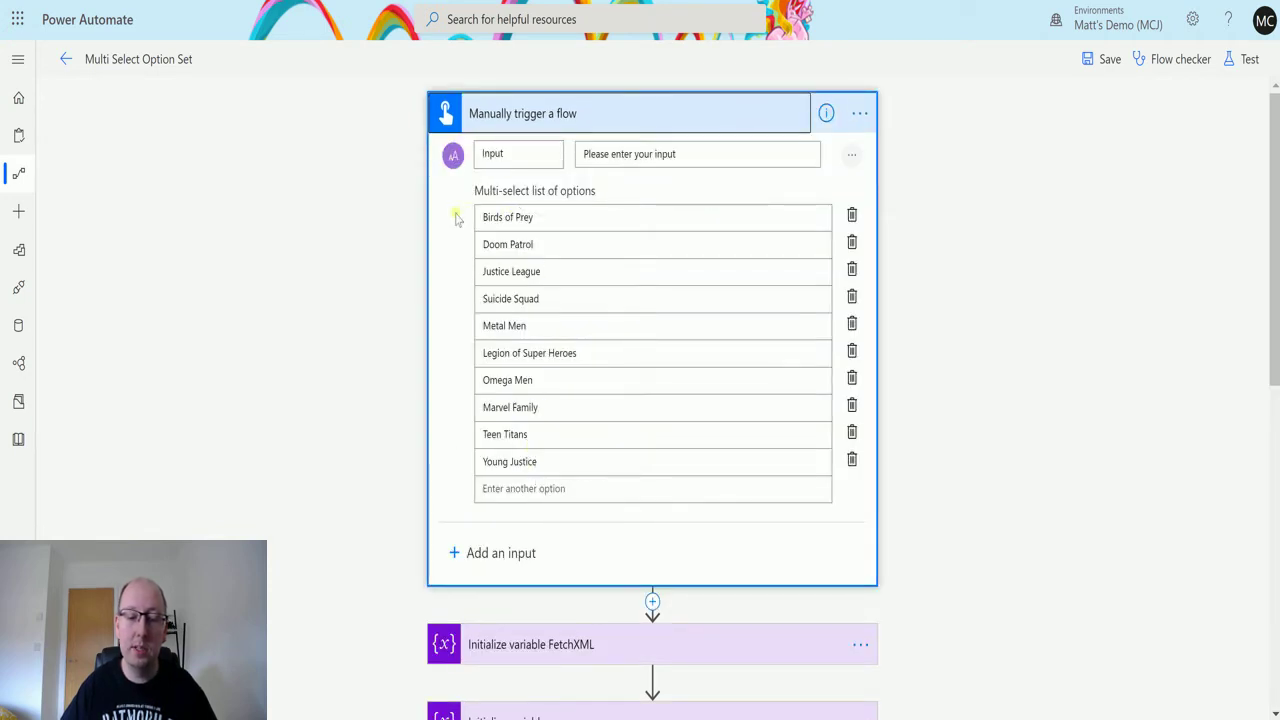
left_click(689, 112)
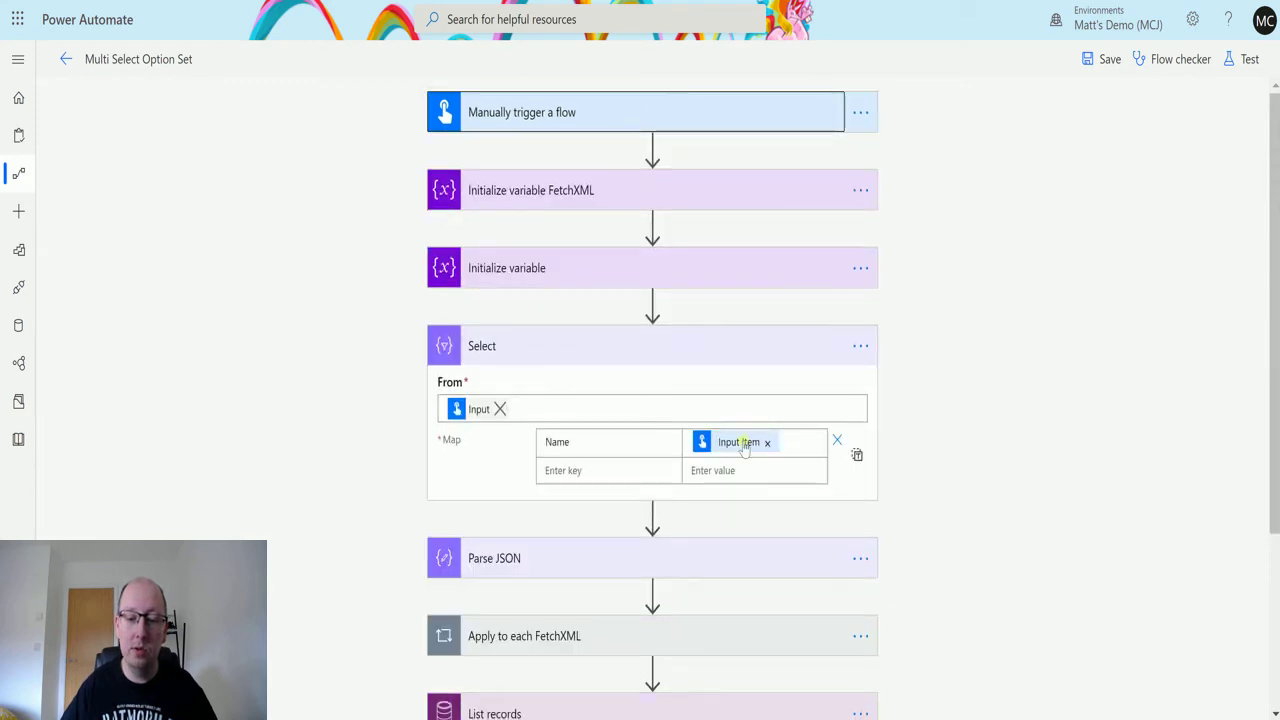
mouse_move(744, 452)
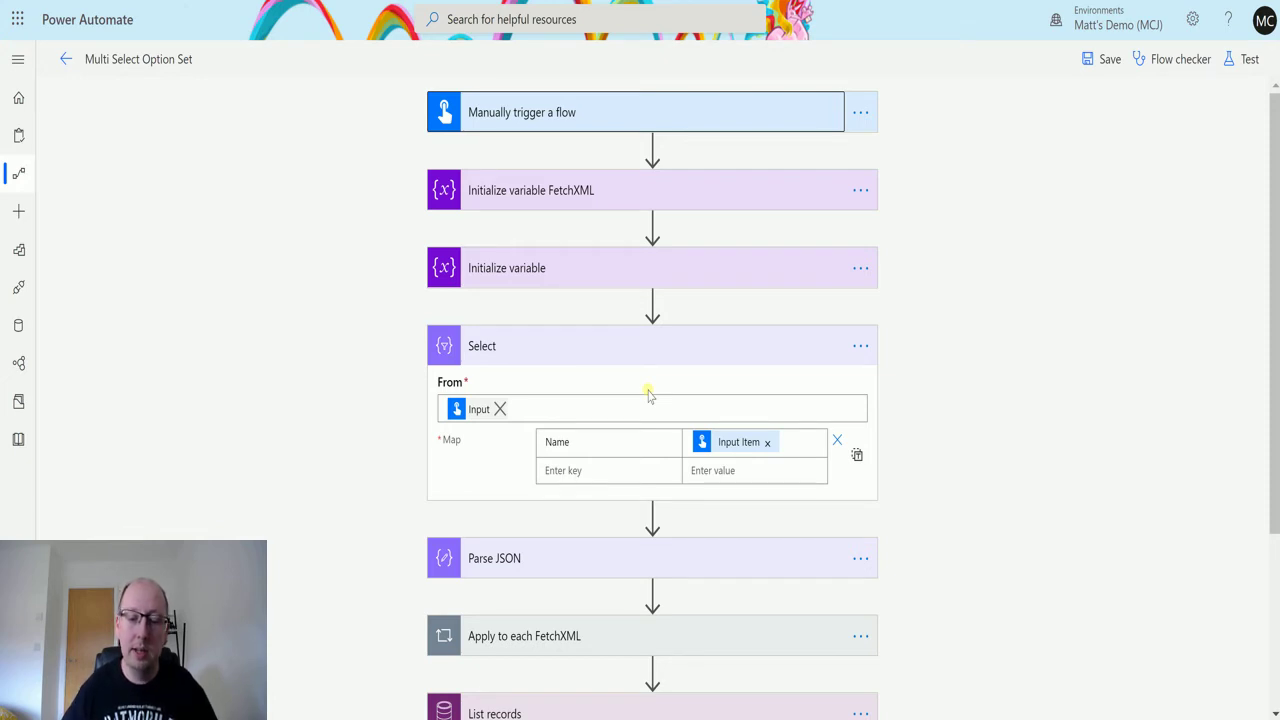
left_click(720, 346)
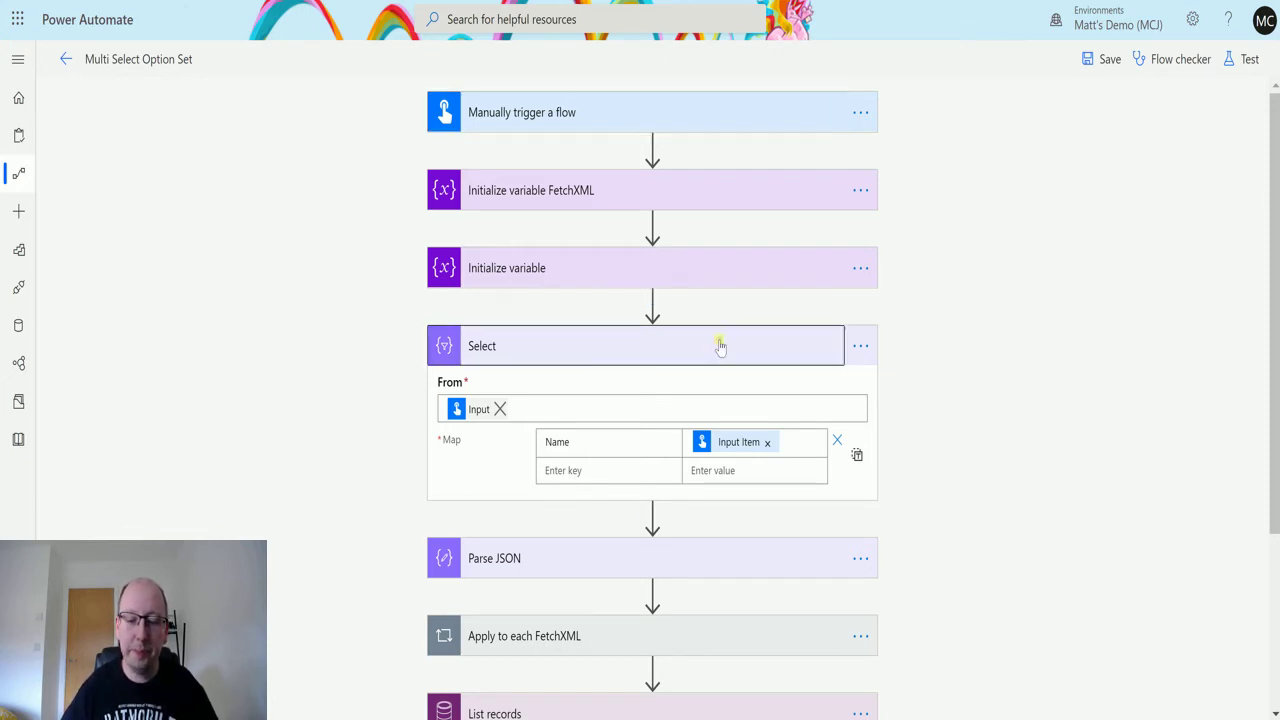
- Examine the content and schema of the Parse JSON action and collapse it
left_click(680, 430)
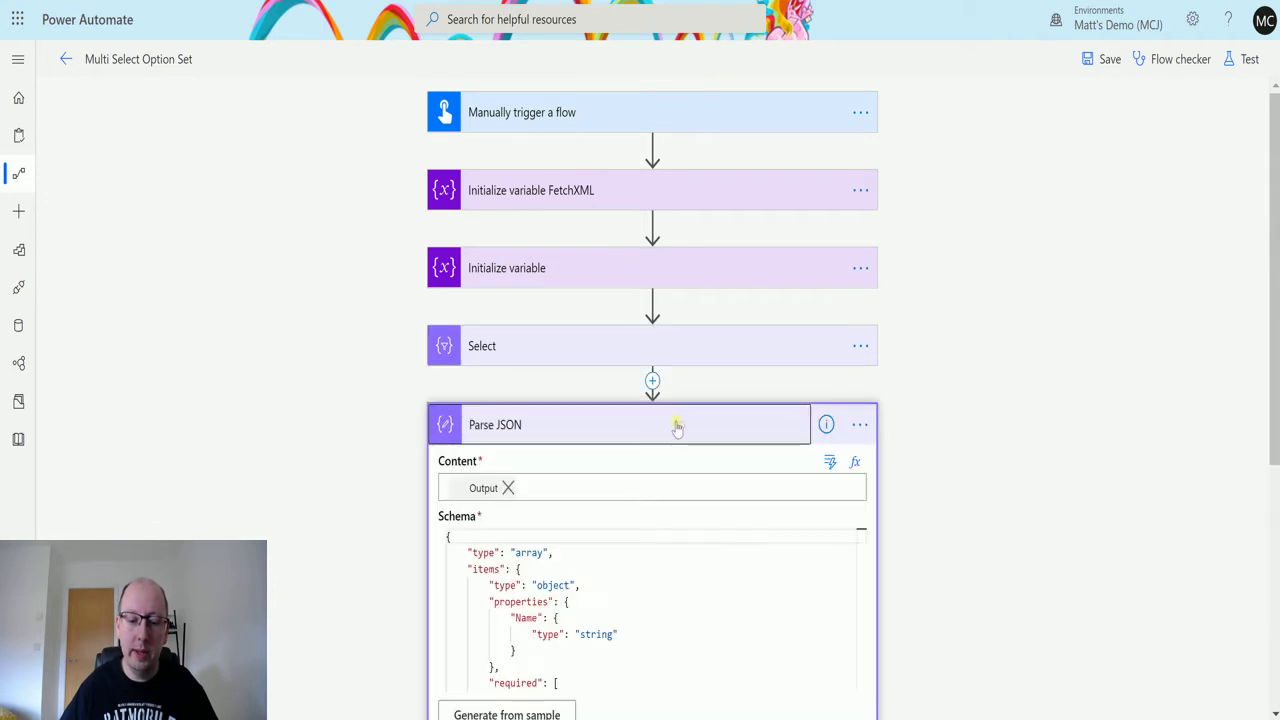
scroll(760, 360, "down", 1)
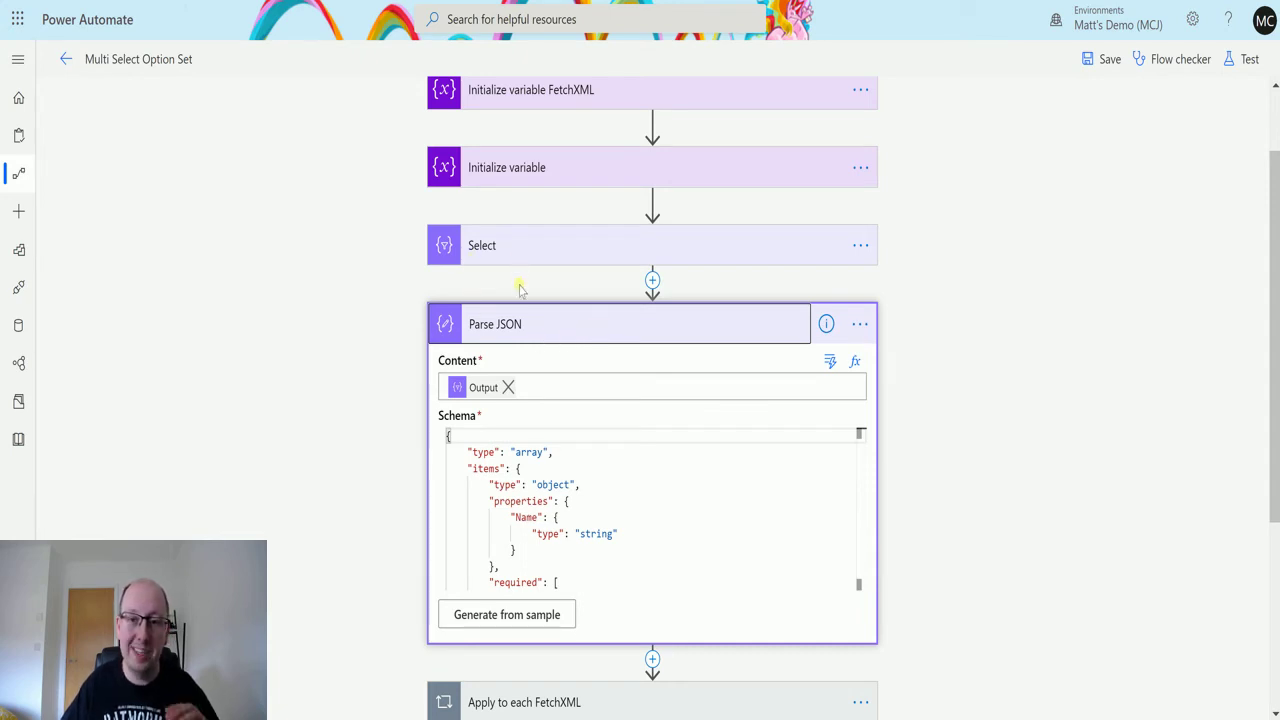
left_click(645, 327)
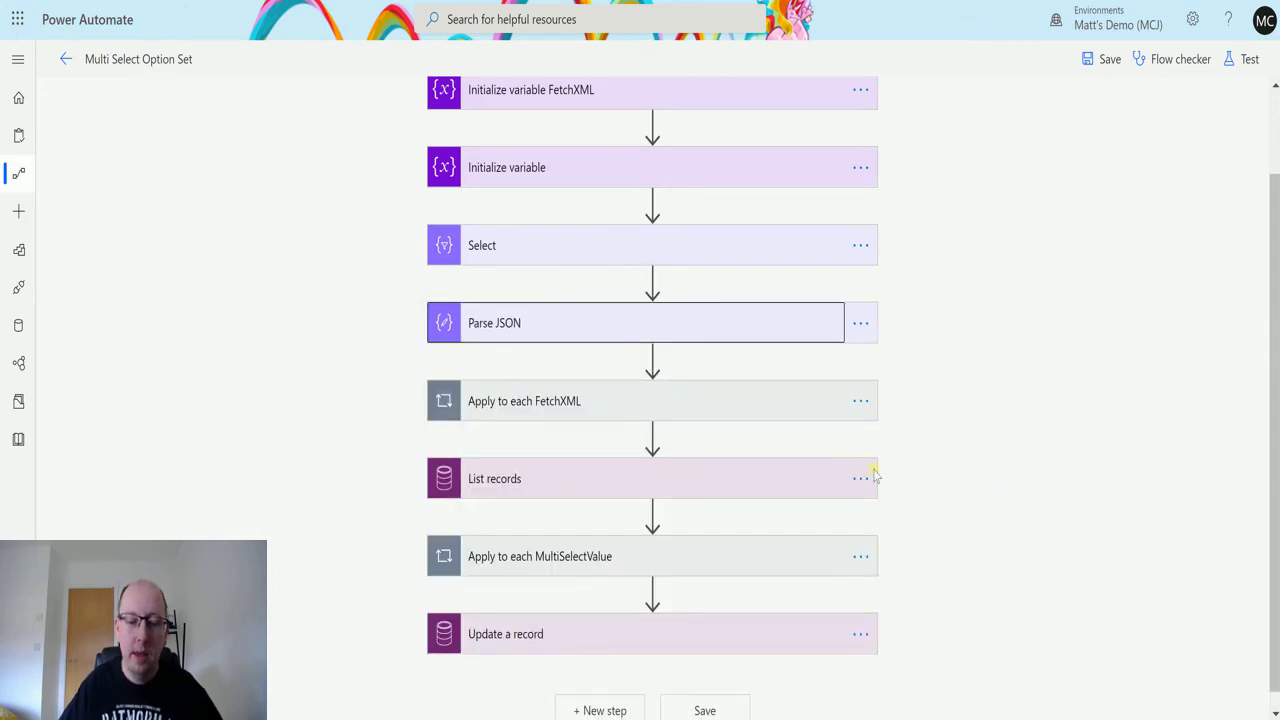
- Expand the Apply to each FetchXML loop and its Append to string variable FetchXML action to review their settings
left_click(752, 402)
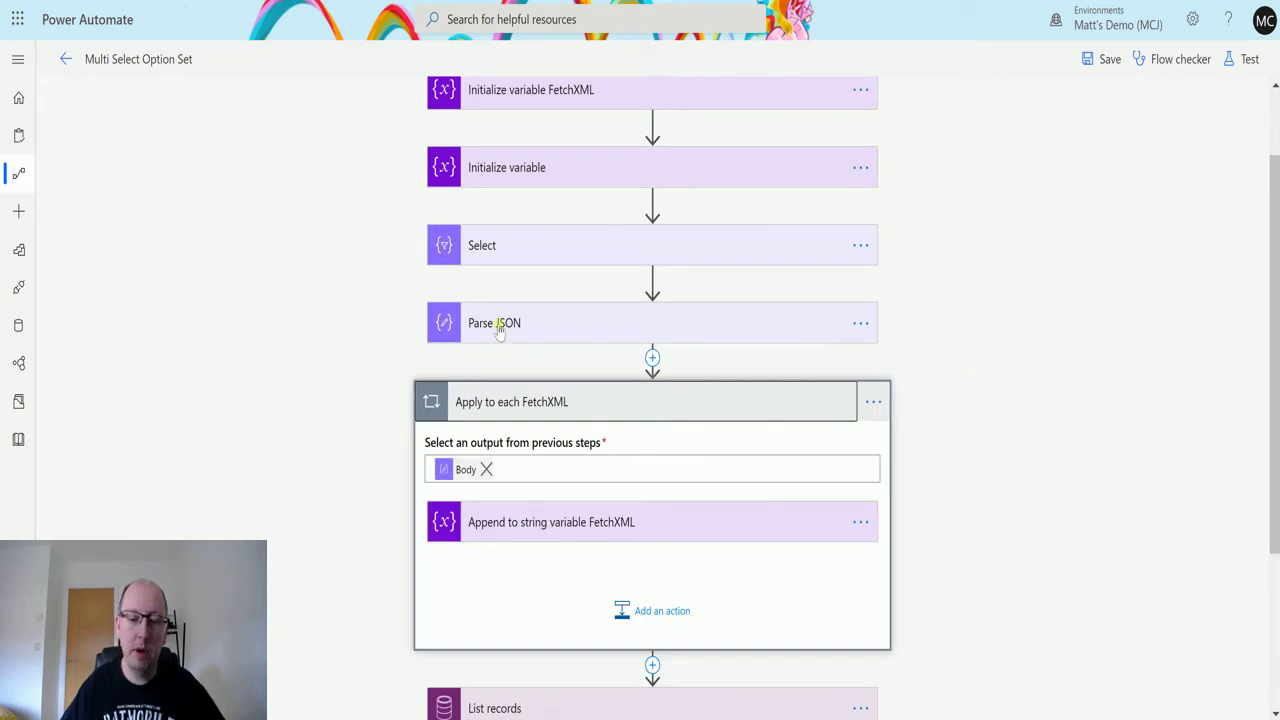
left_click(627, 530)
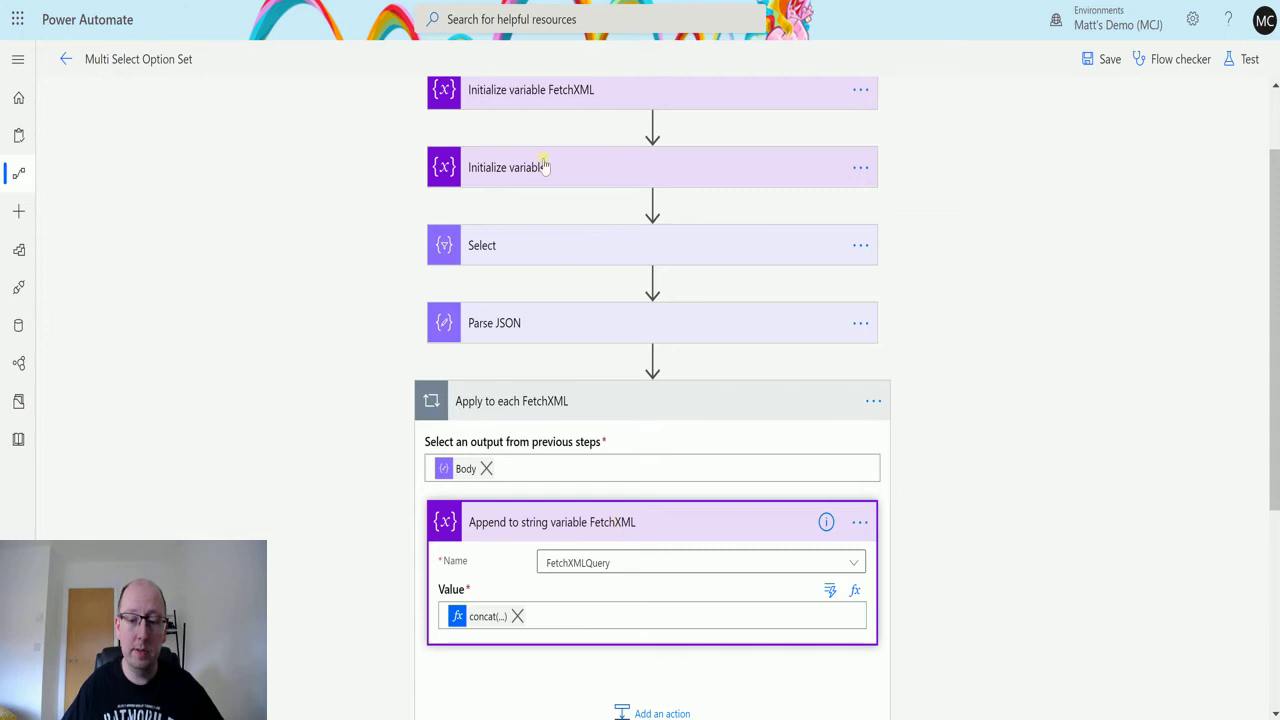
scroll(620, 257, "up", 2)
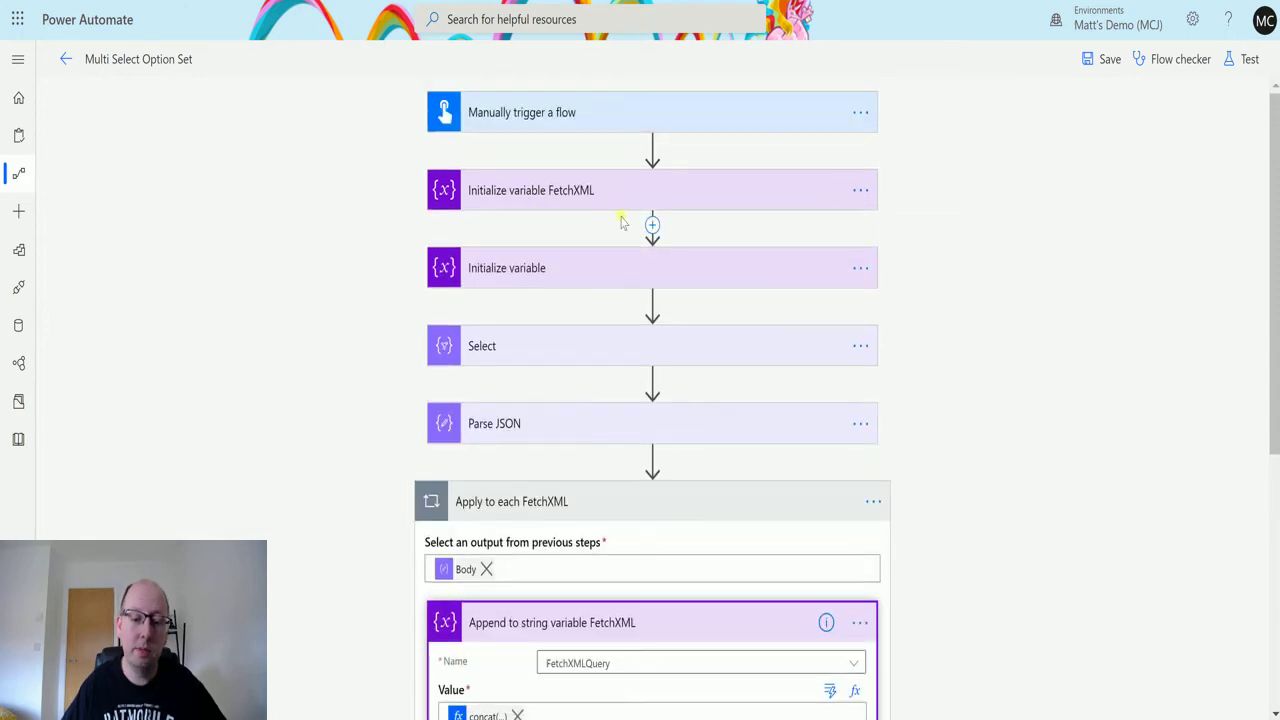
scroll(651, 217, "down", 2)
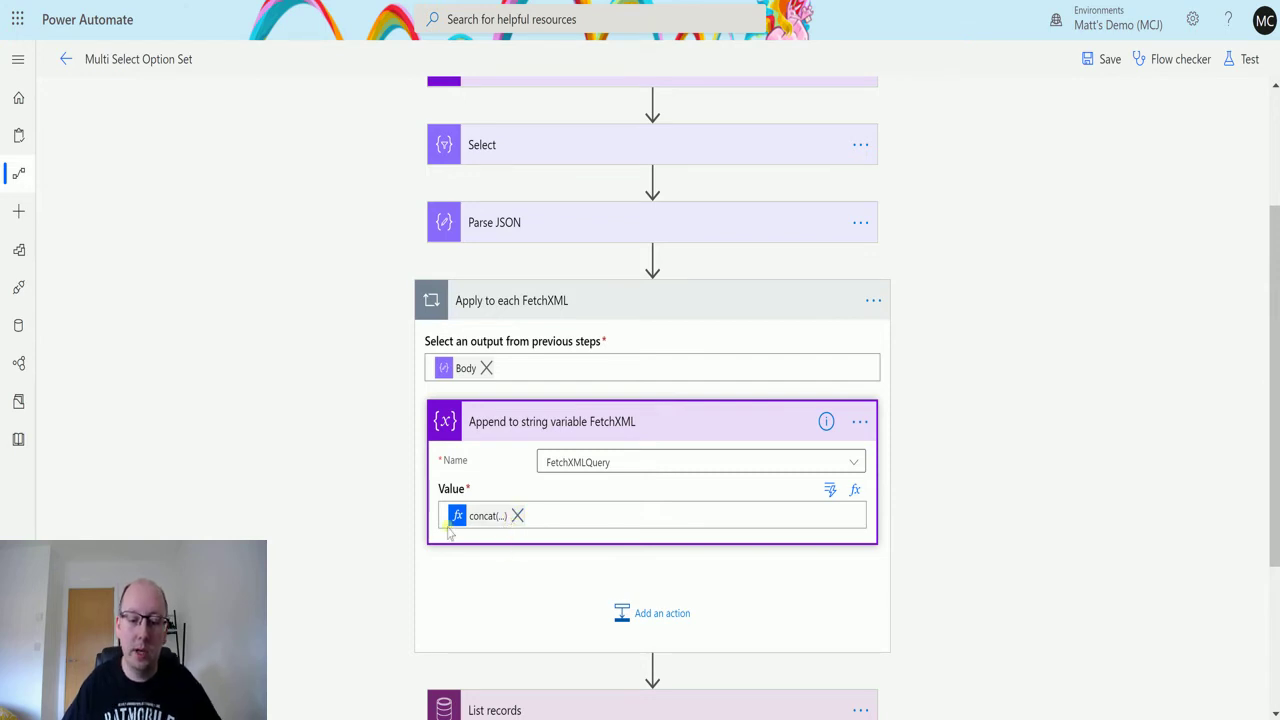
- Read the full concat expression in the Append to string variable FetchXML action, close it unchanged and collapse the loop
left_click(490, 518)
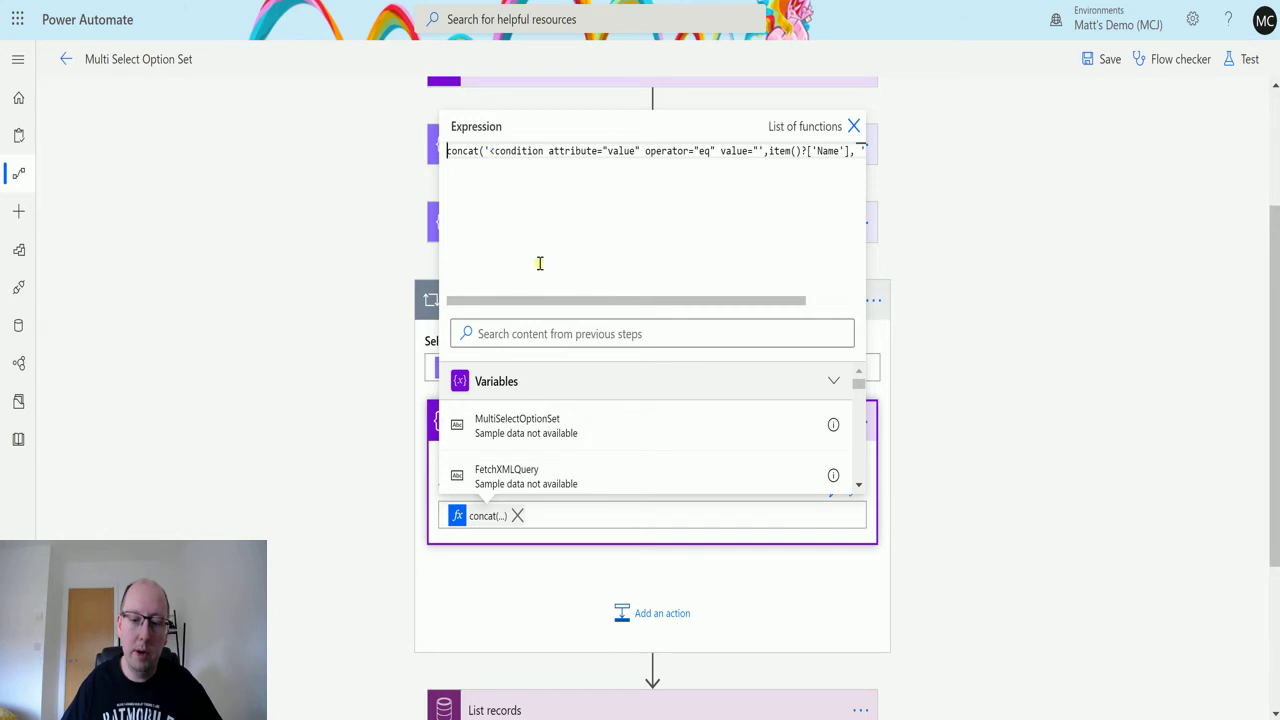
left_click_drag(526, 299, 545, 304)
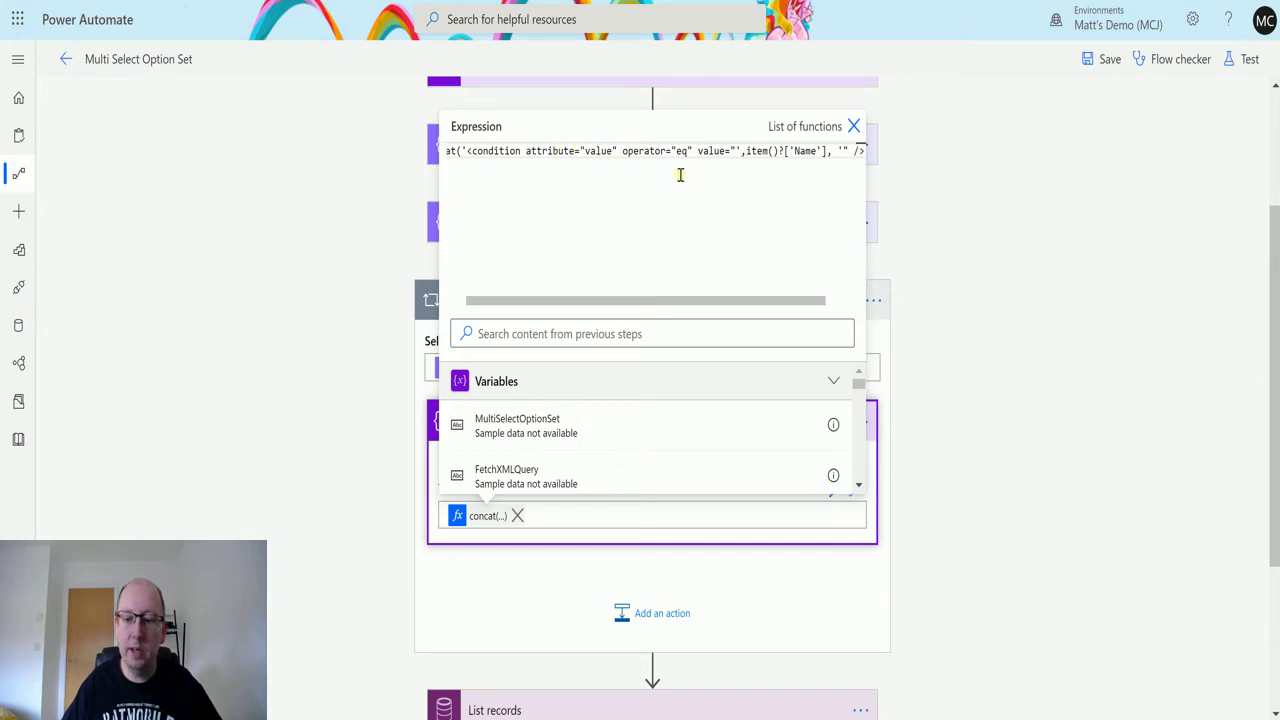
left_click(695, 289)
left_click_drag(702, 293, 774, 314)
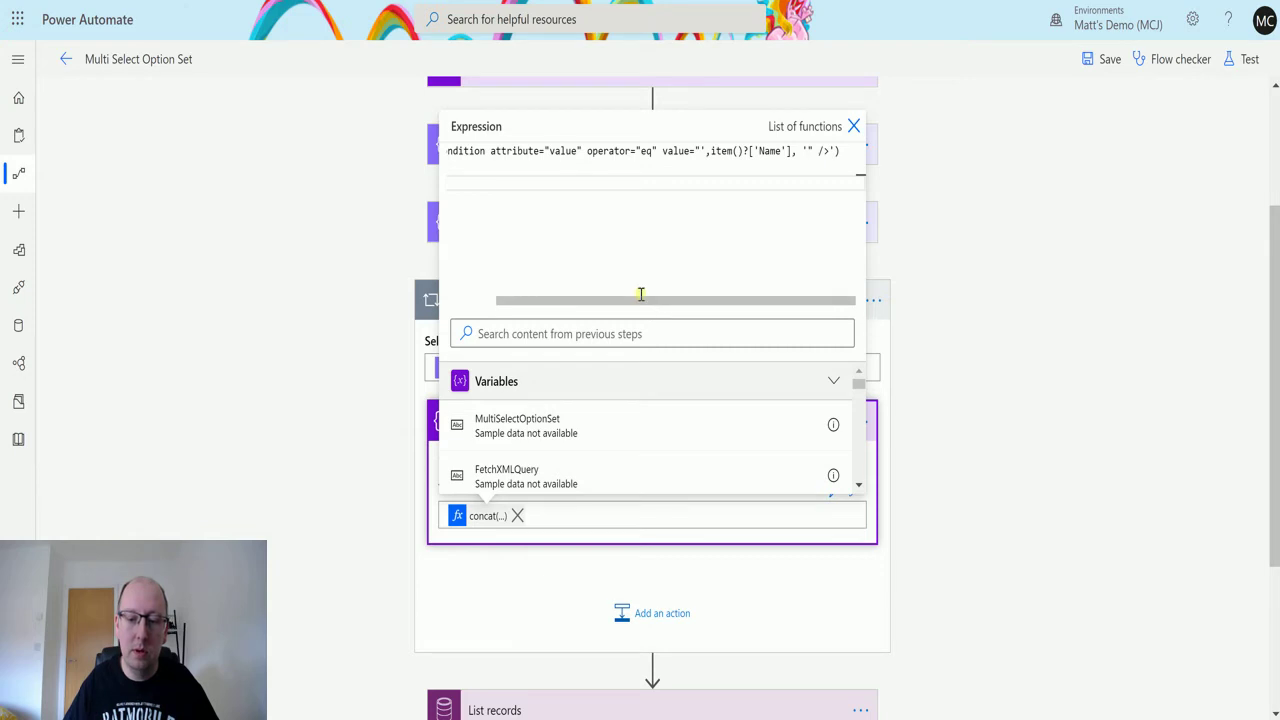
left_click_drag(640, 298, 566, 314)
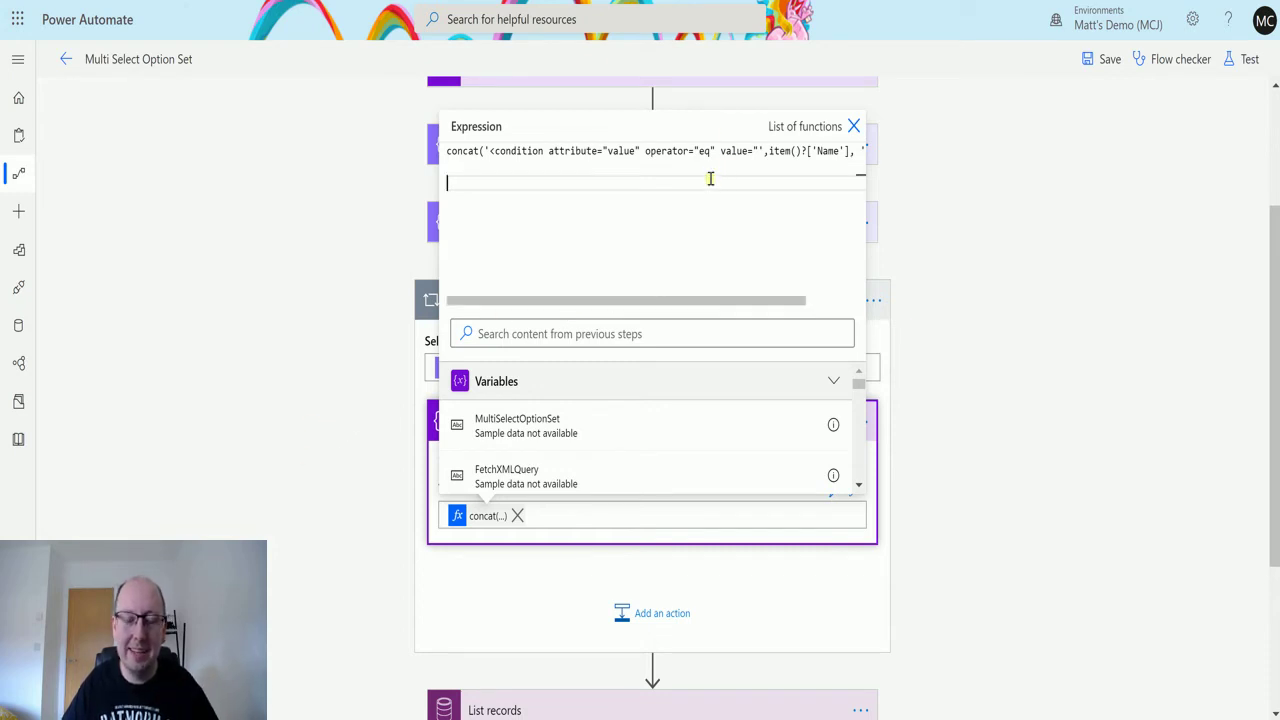
left_click_drag(679, 309, 786, 314)
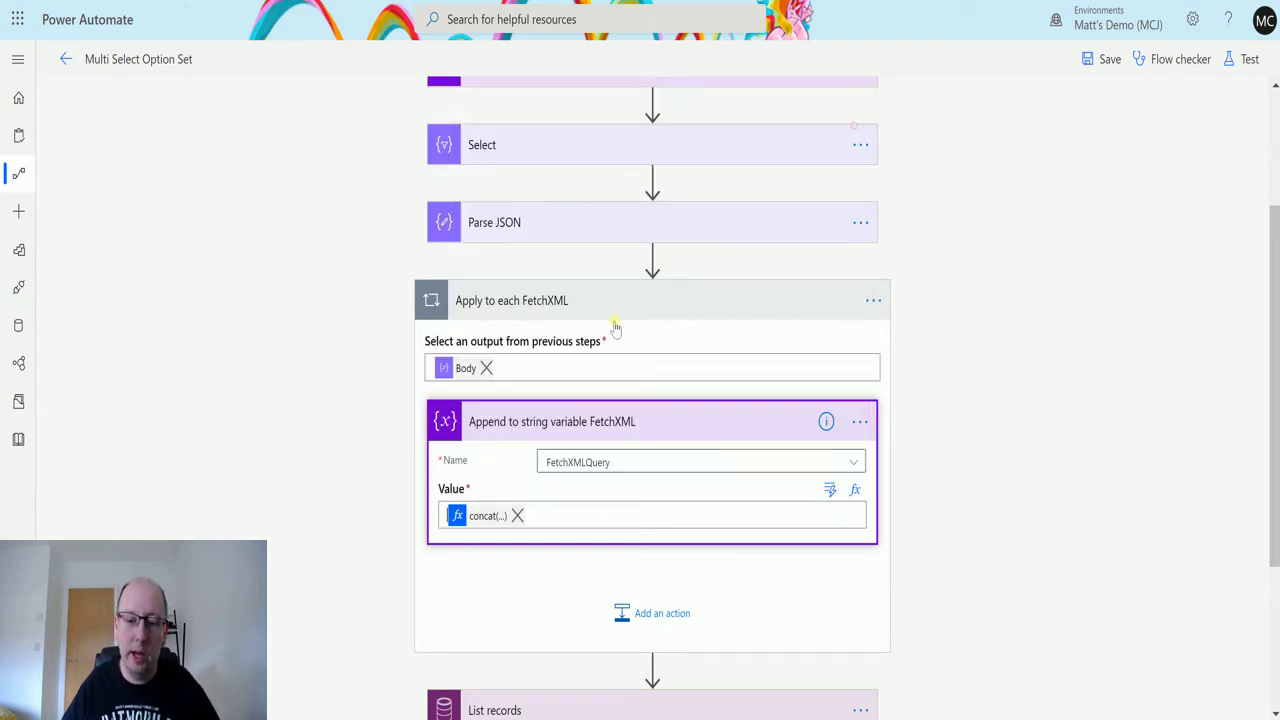
left_click(853, 126)
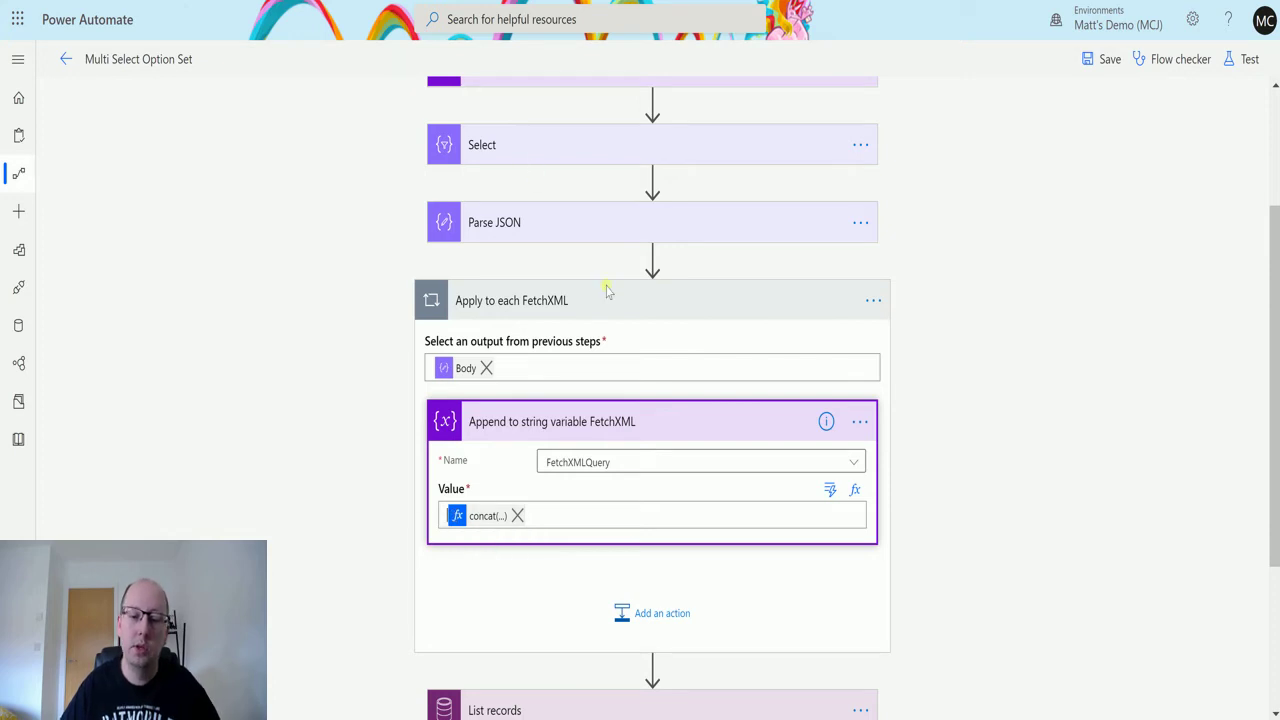
left_click(757, 309)
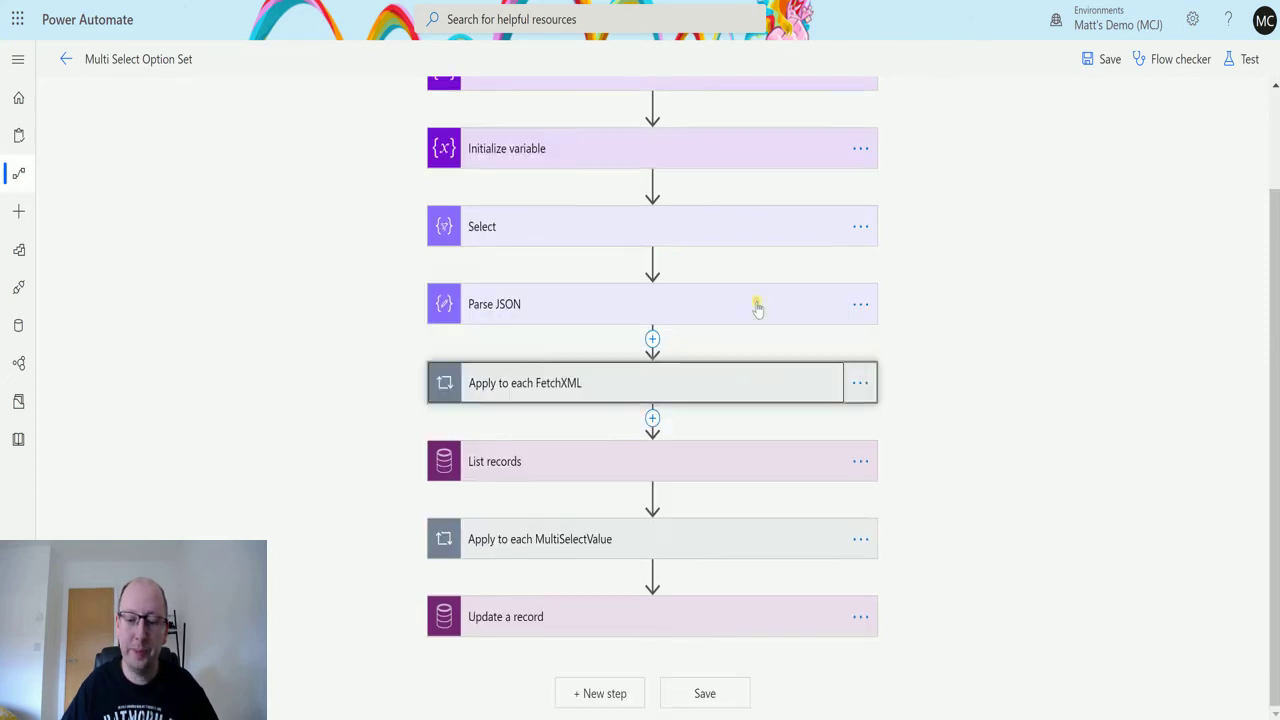
- Examine the List records action's entity, Select Query and Fetch Xml Query settings
left_click(691, 464)
scroll(904, 304, "down", 2)
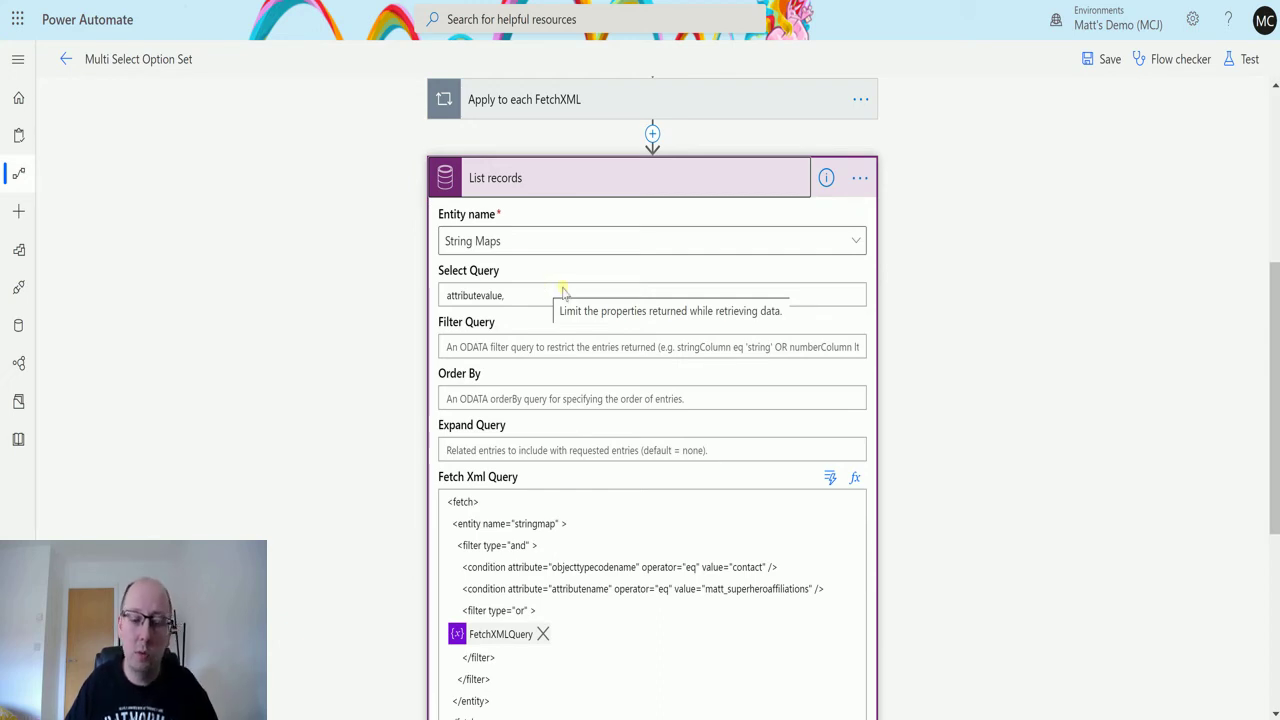
scroll(571, 272, "down", 3)
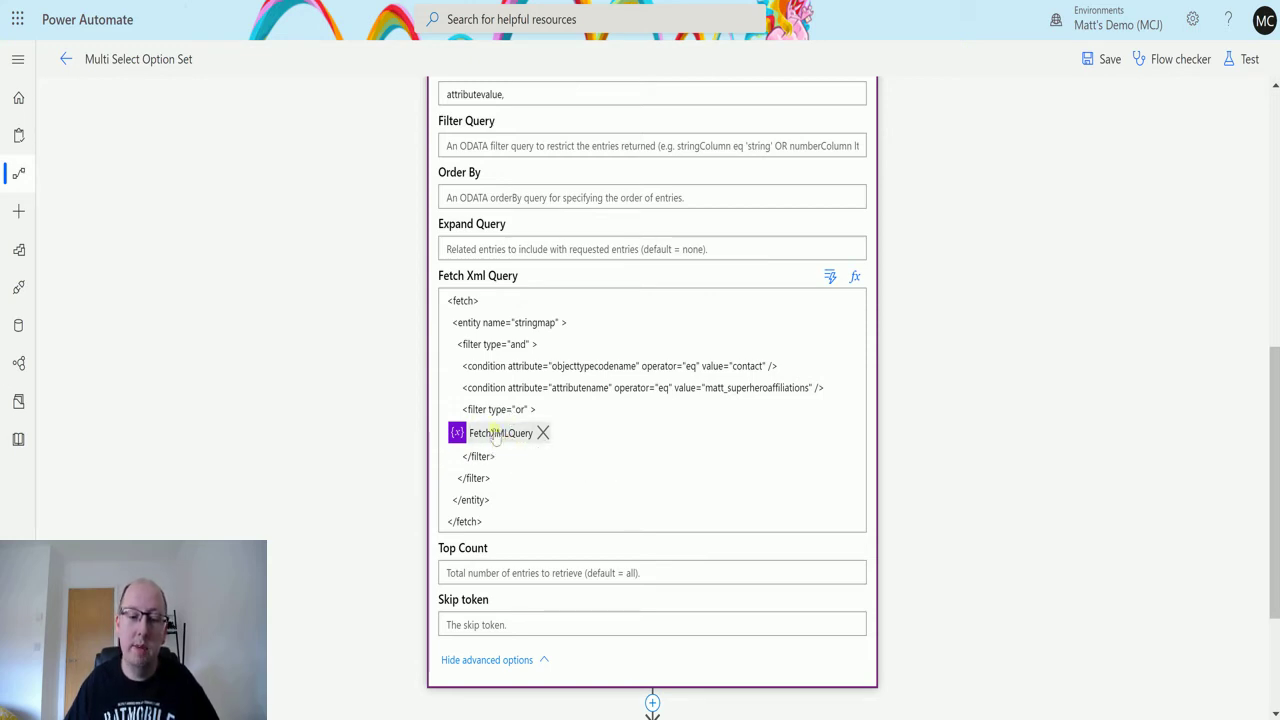
scroll(574, 480, "up", 3)
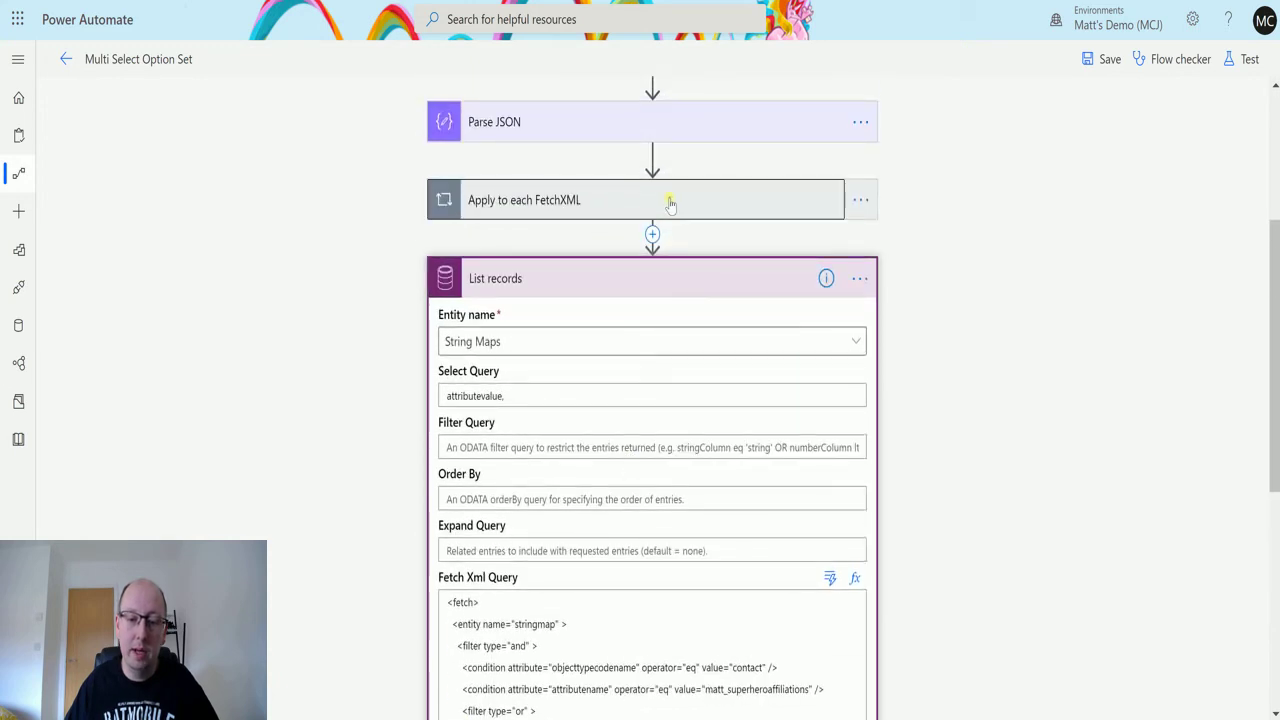
- Compare the concat expression in the Apply to each FetchXML loop with the List records Fetch Xml Query, and collapse both actions
left_click(667, 203)
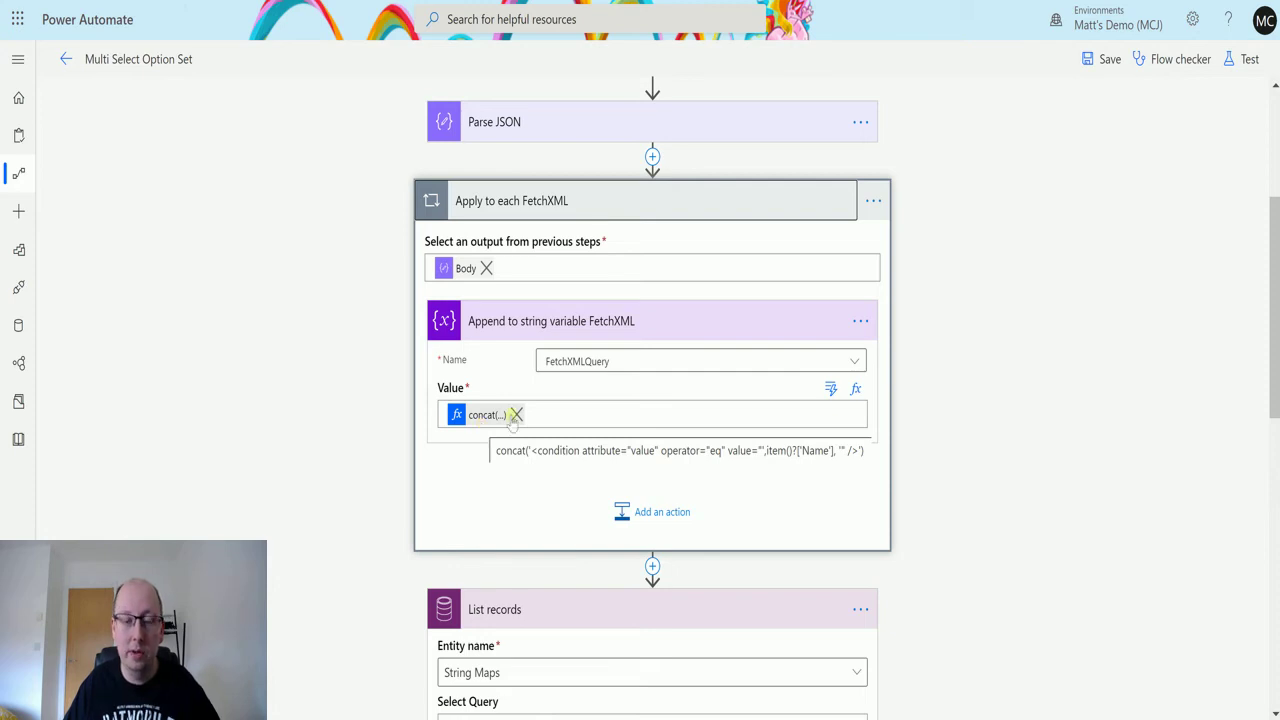
left_click(709, 211)
scroll(706, 470, "down", 1)
scroll(706, 486, "down", 1)
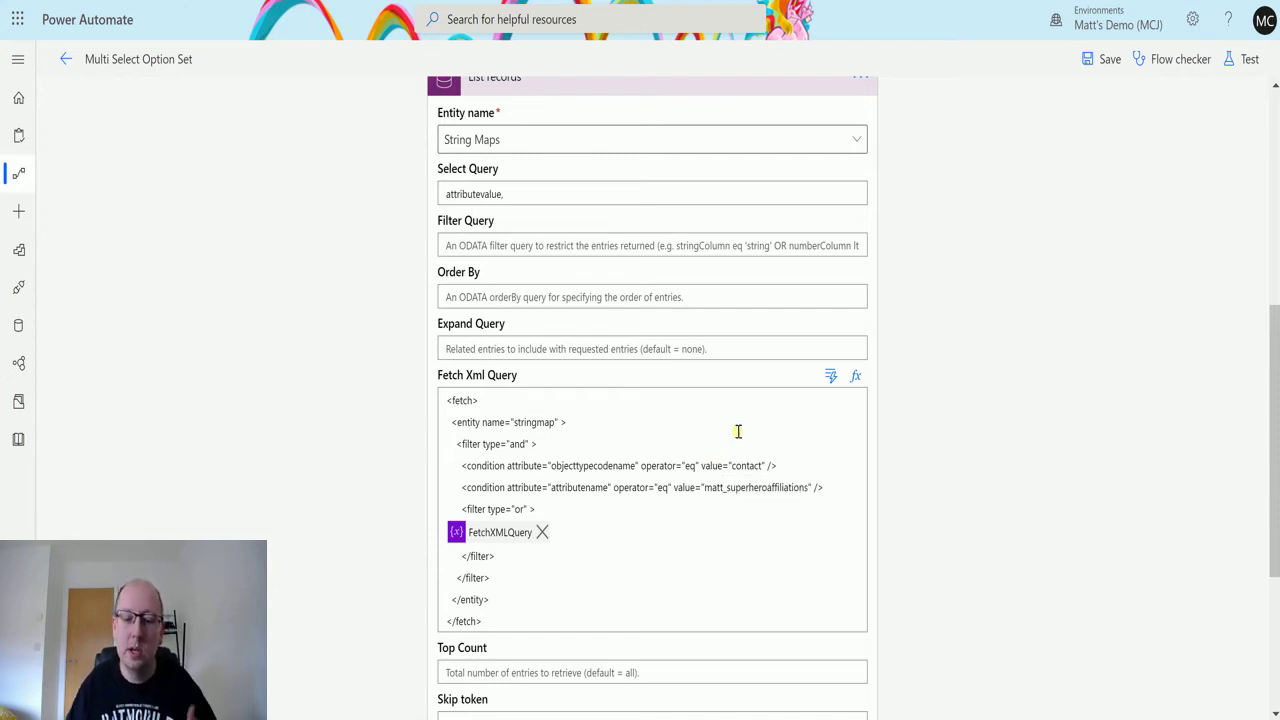
scroll(737, 429, "up", 1)
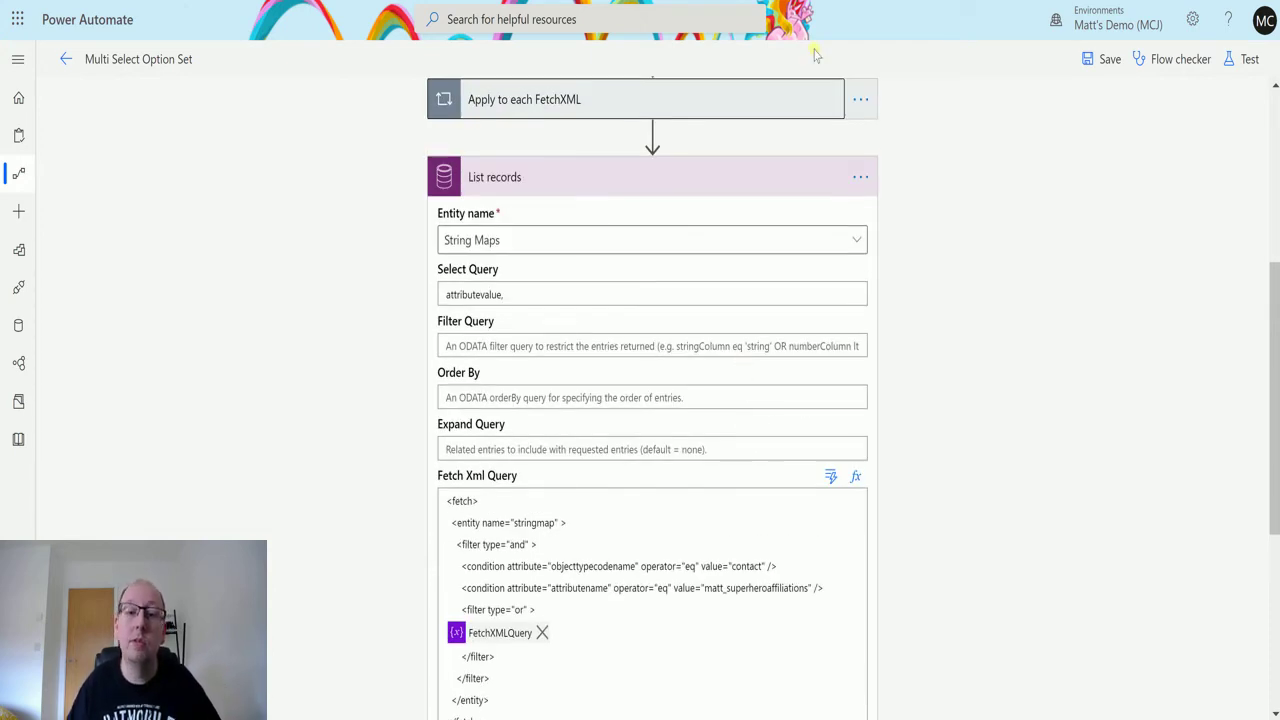
left_click(713, 183)
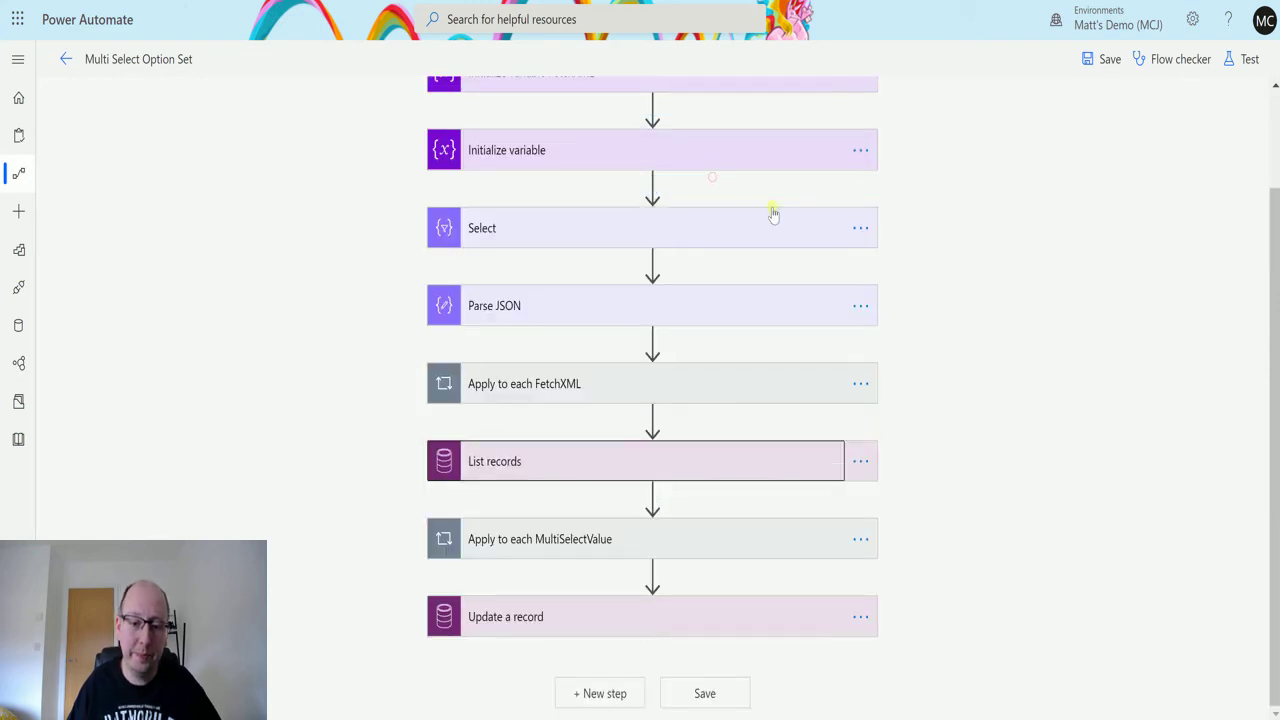
- Review the Apply to each MultiSelectValue loop and the concat expression in its append action, close it unchanged and collapse the loop
left_click(726, 552)
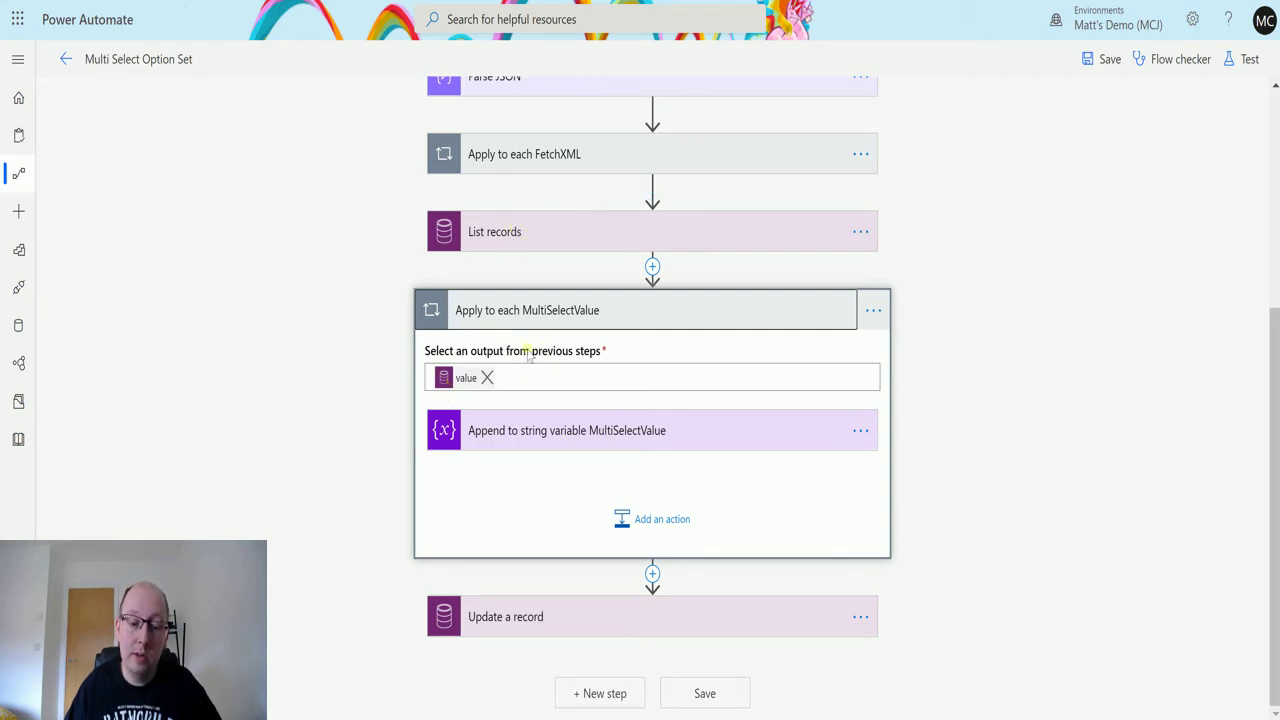
left_click(525, 438)
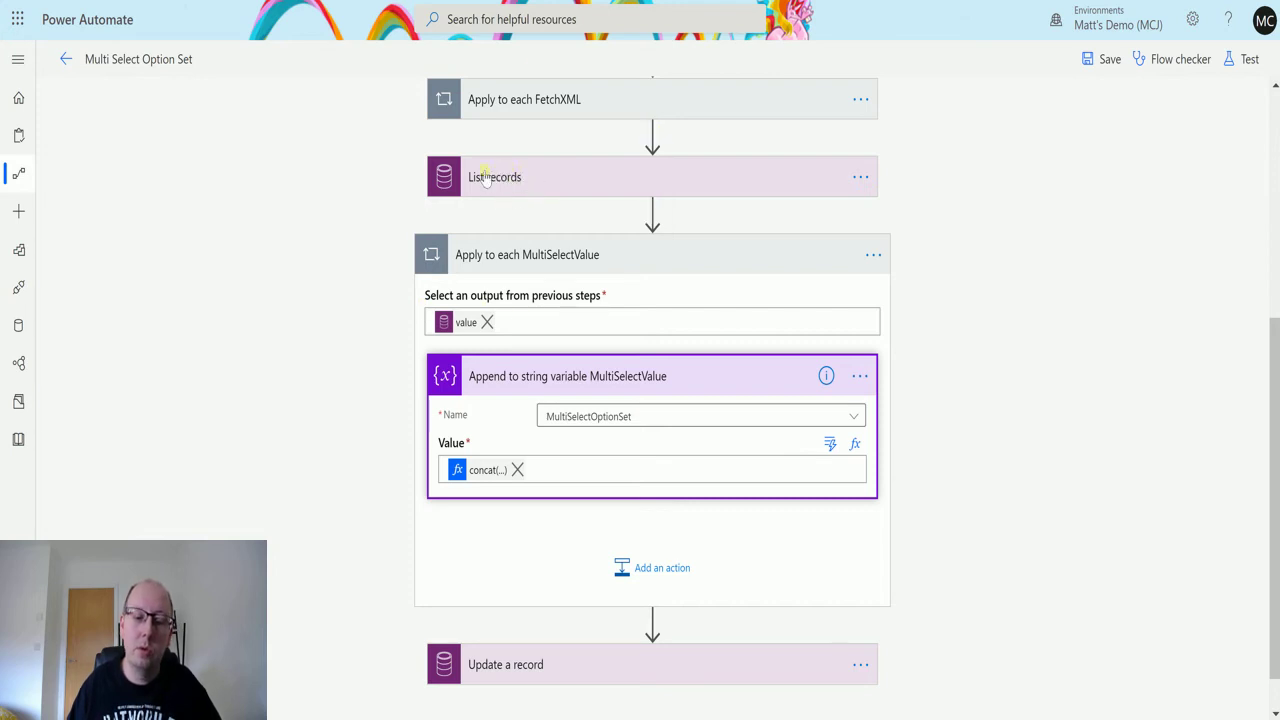
left_click(483, 472)
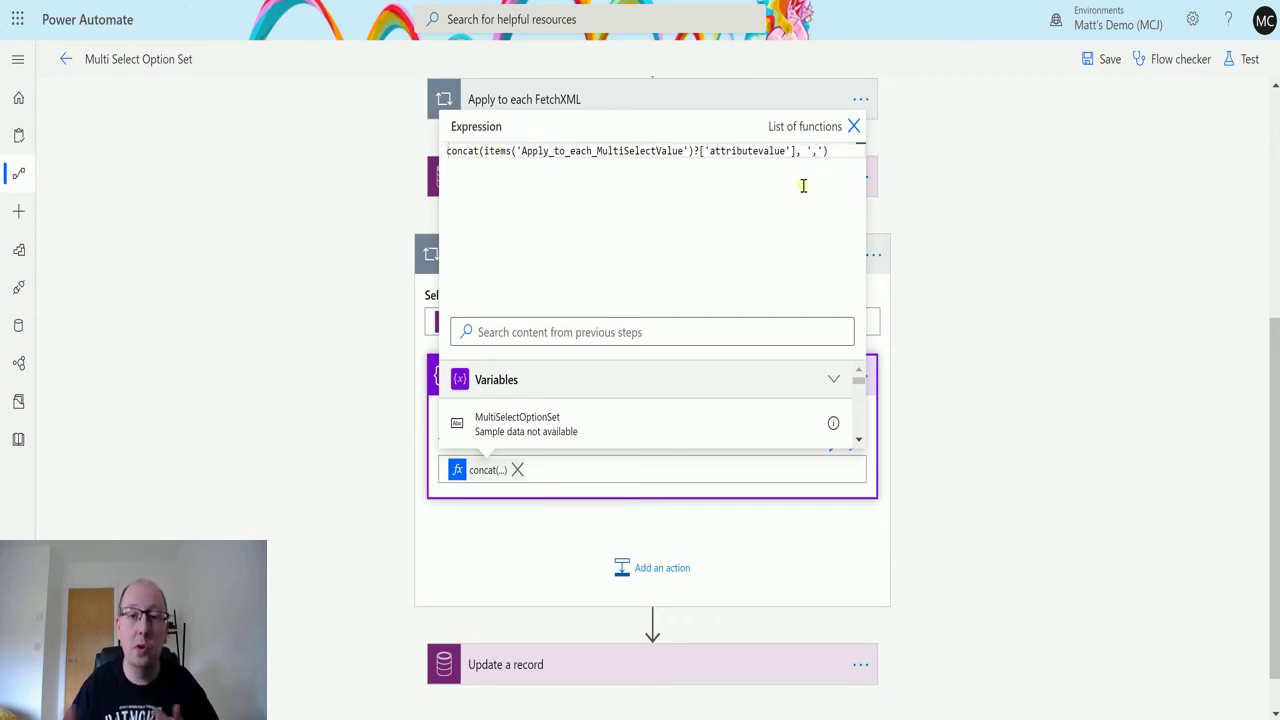
left_click(855, 126)
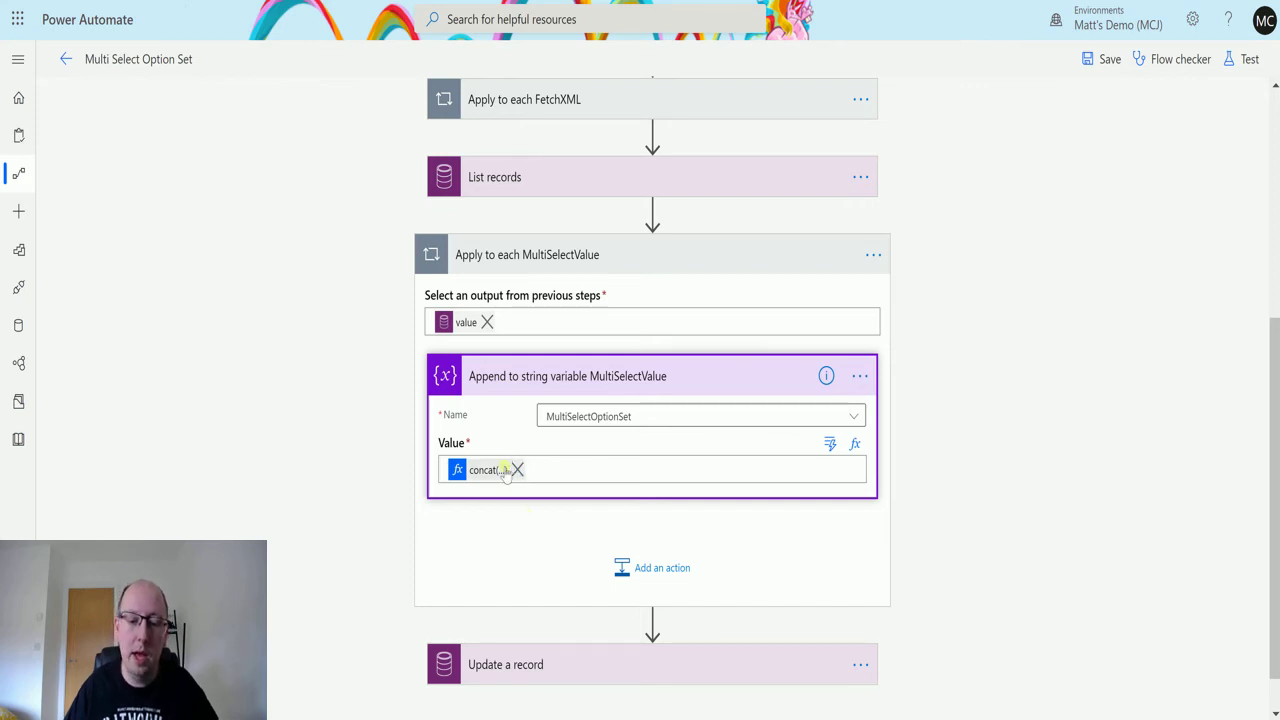
left_click(658, 255)
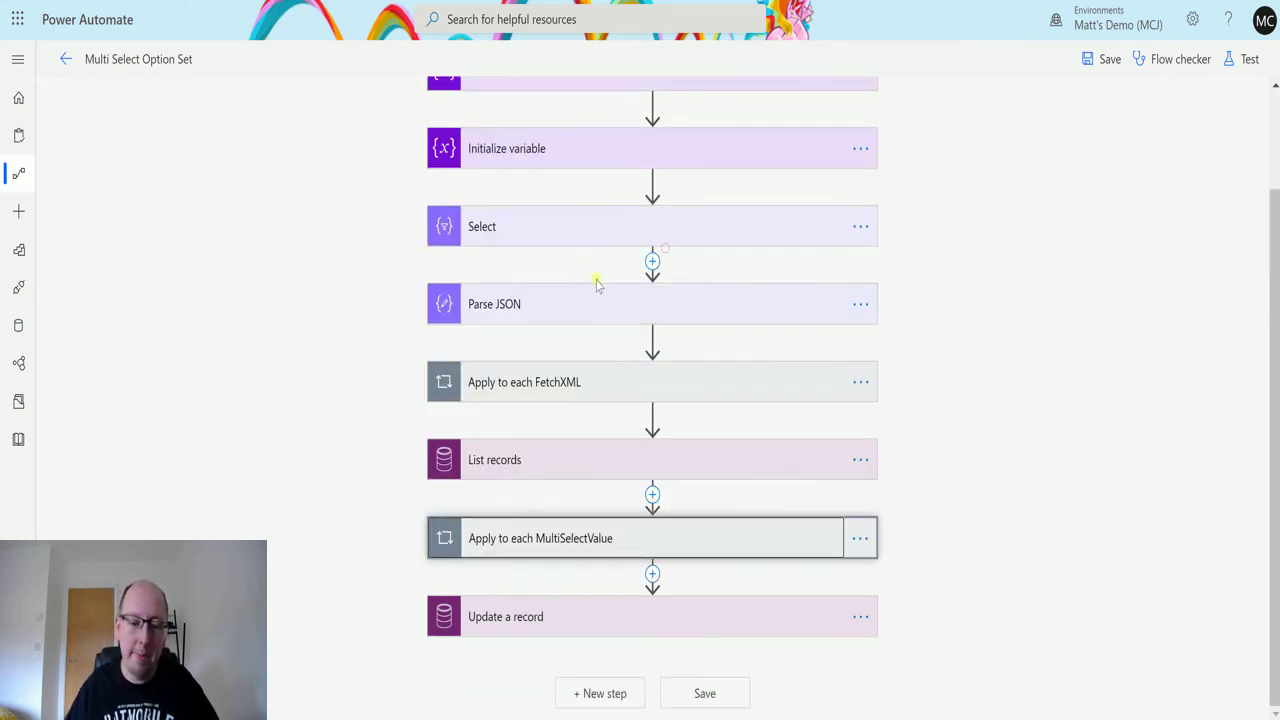
- Expand the Update a record action and find the Super Hero Affiliations field among the contact fields
left_click(622, 620)
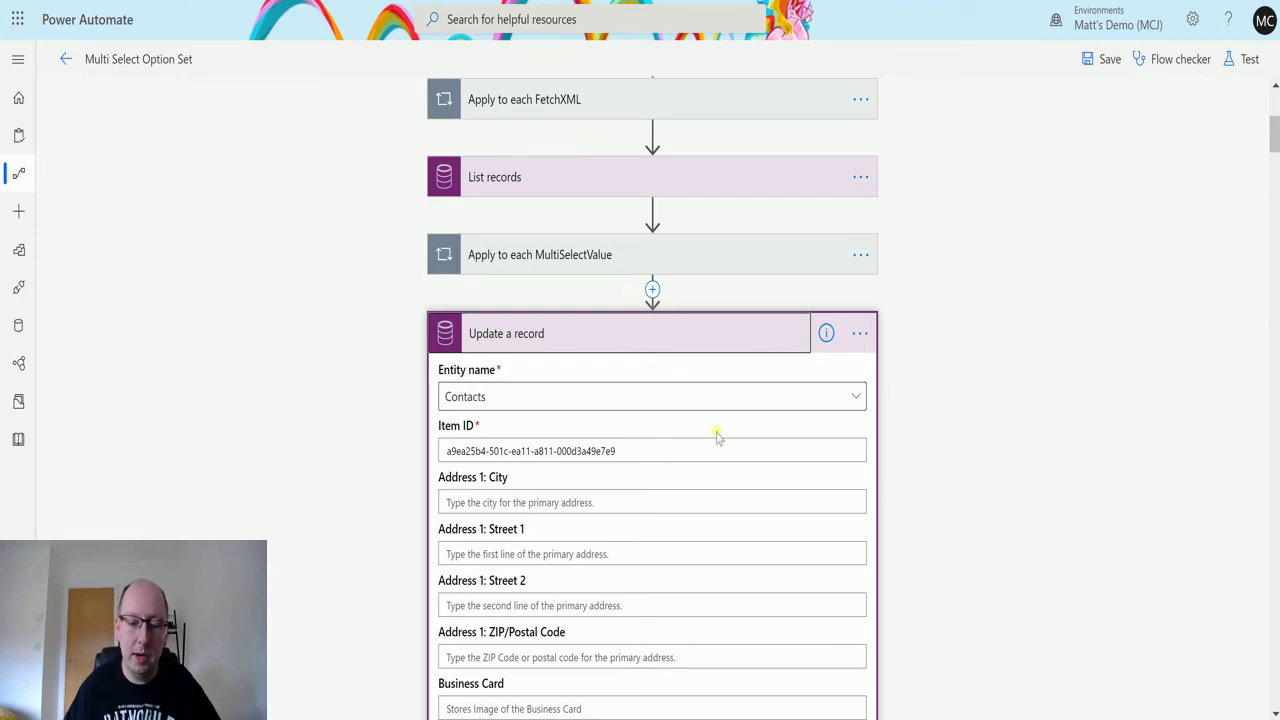
scroll(717, 437, "down", 20)
scroll(780, 292, "down", 20)
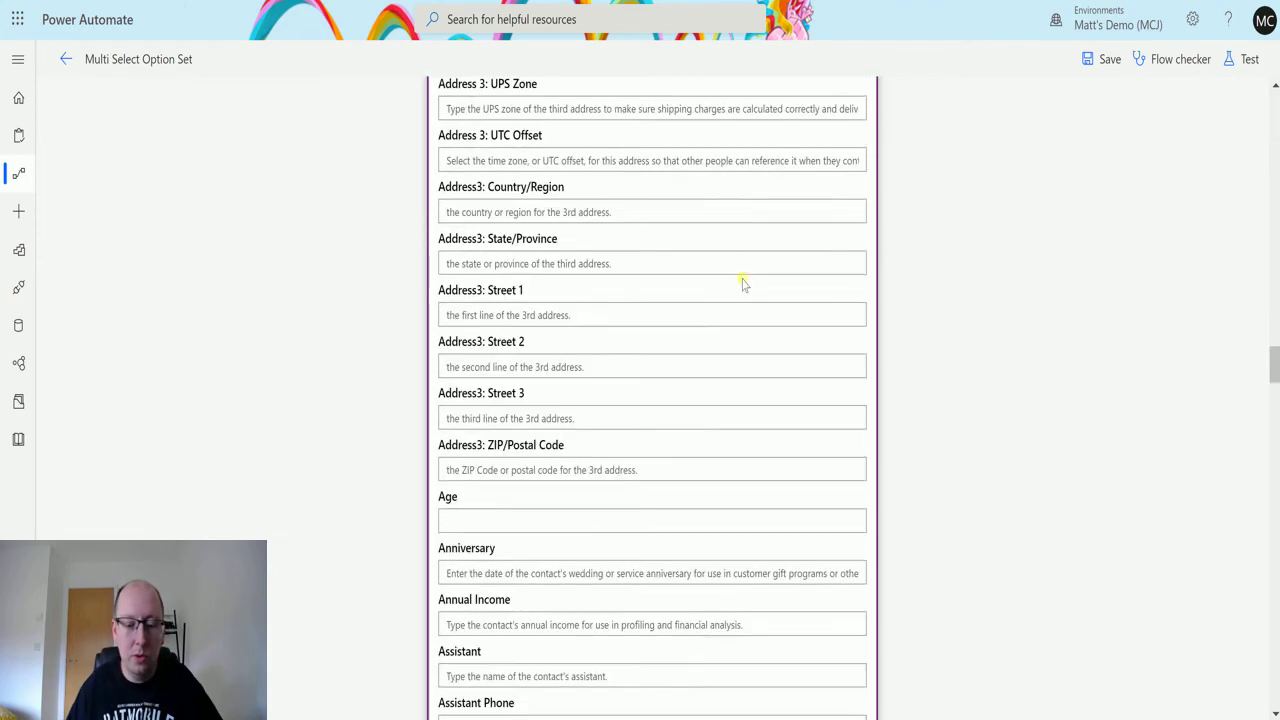
scroll(775, 267, "down", 20)
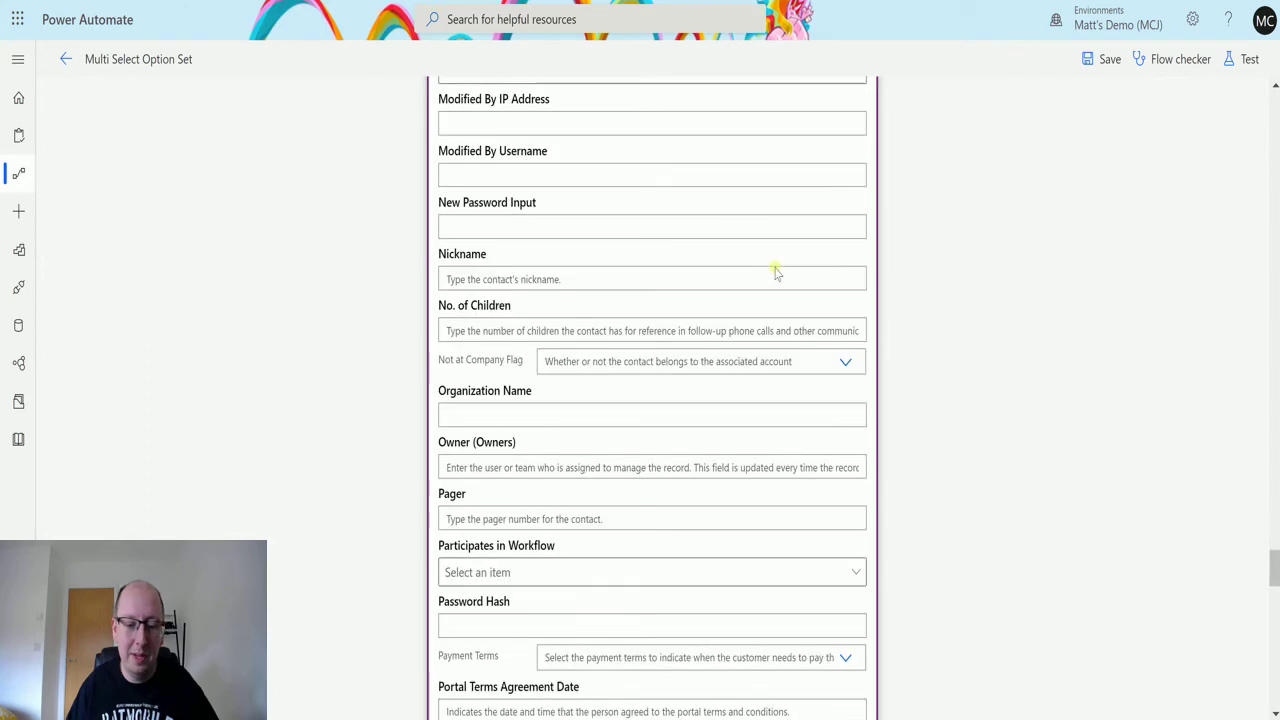
scroll(770, 269, "down", 15)
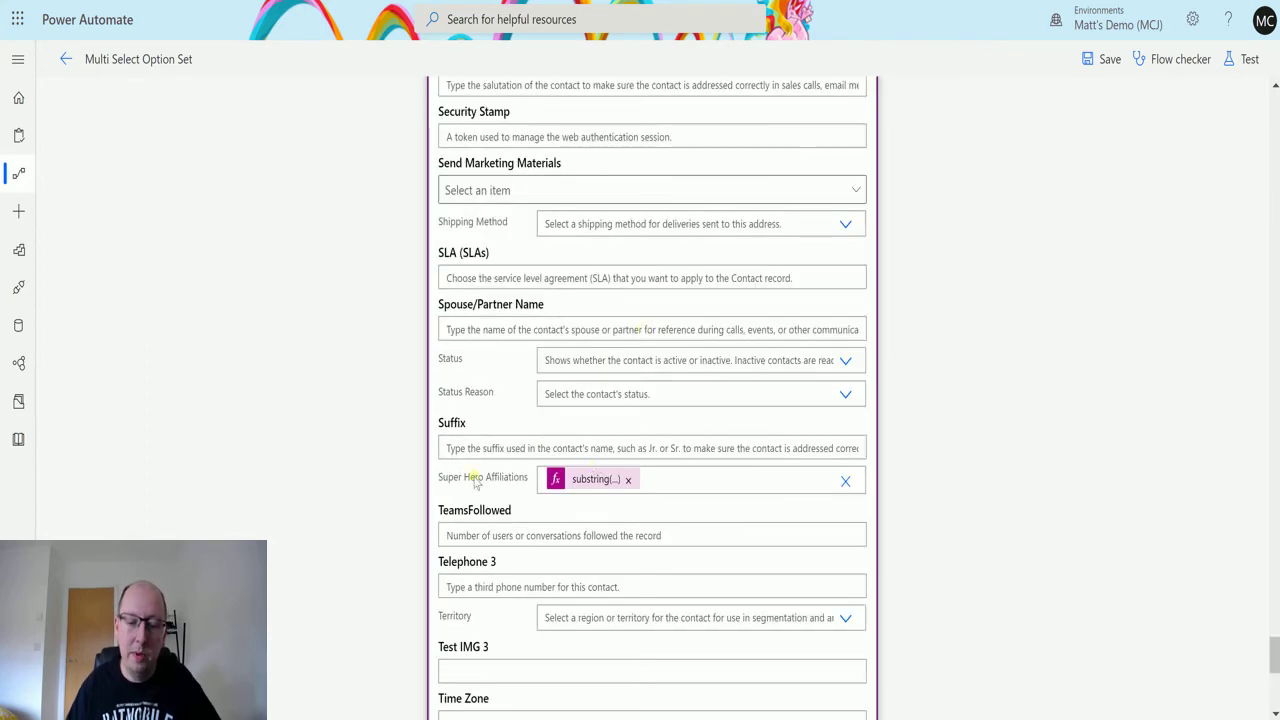
left_click(687, 484)
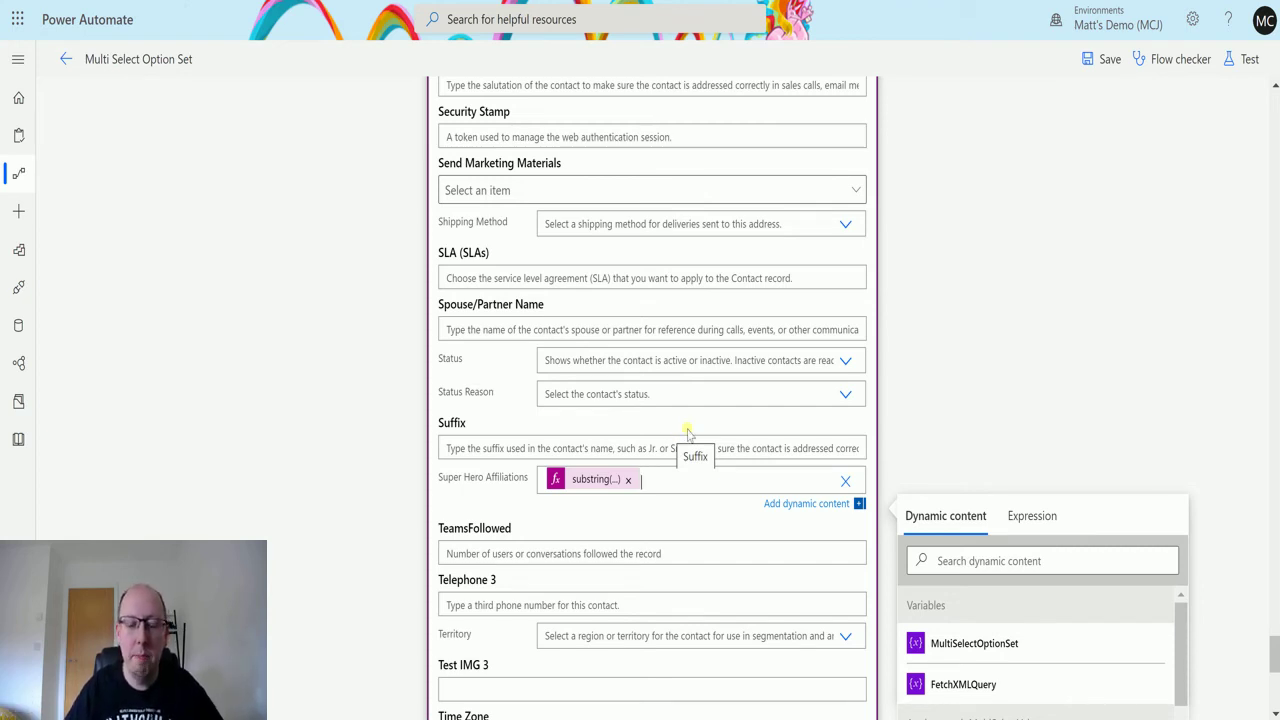
scroll(686, 472, "down", 1)
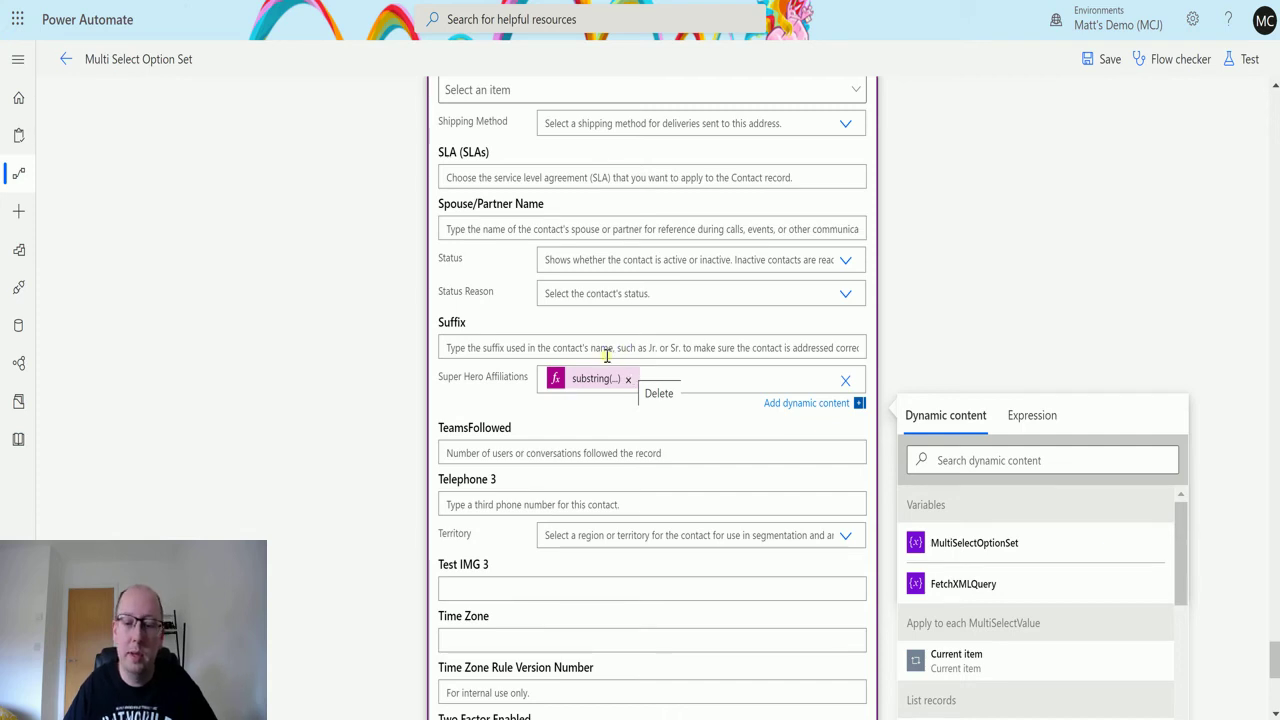
- Read through the full substring expression in Super Hero Affiliations, including its start index and the nested sub and length functions
left_click(592, 381)
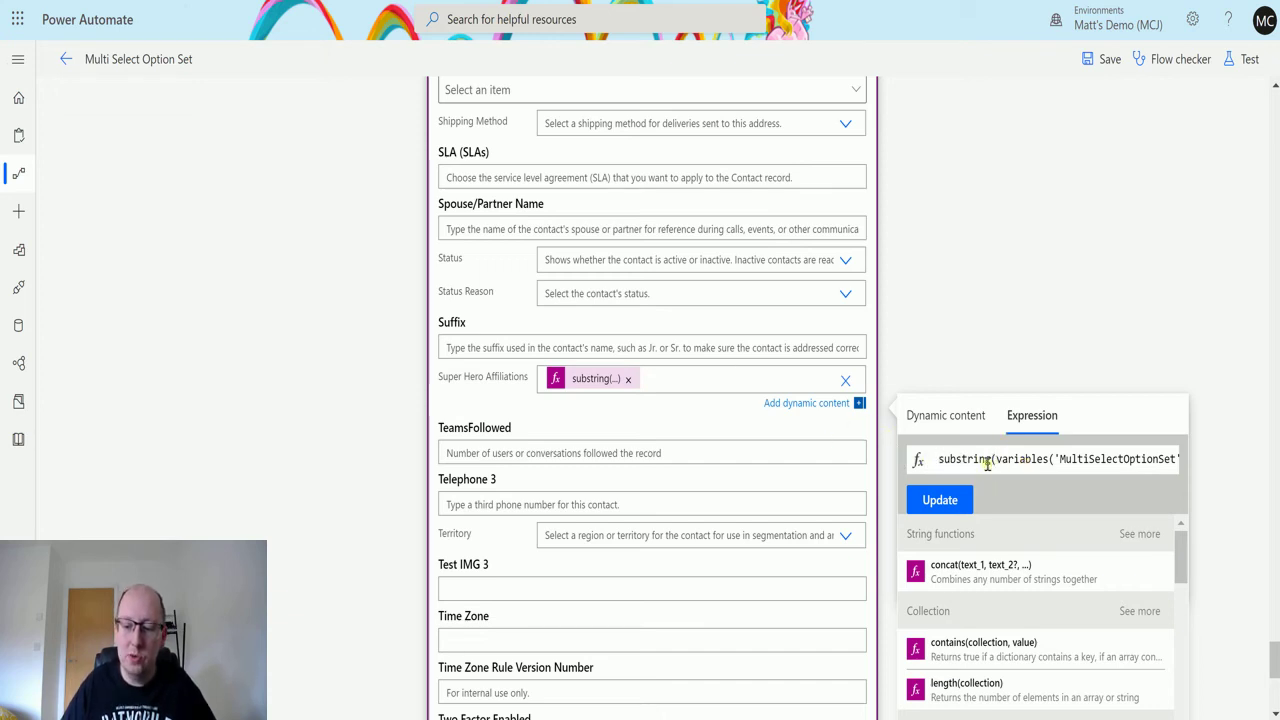
double_click(1075, 459)
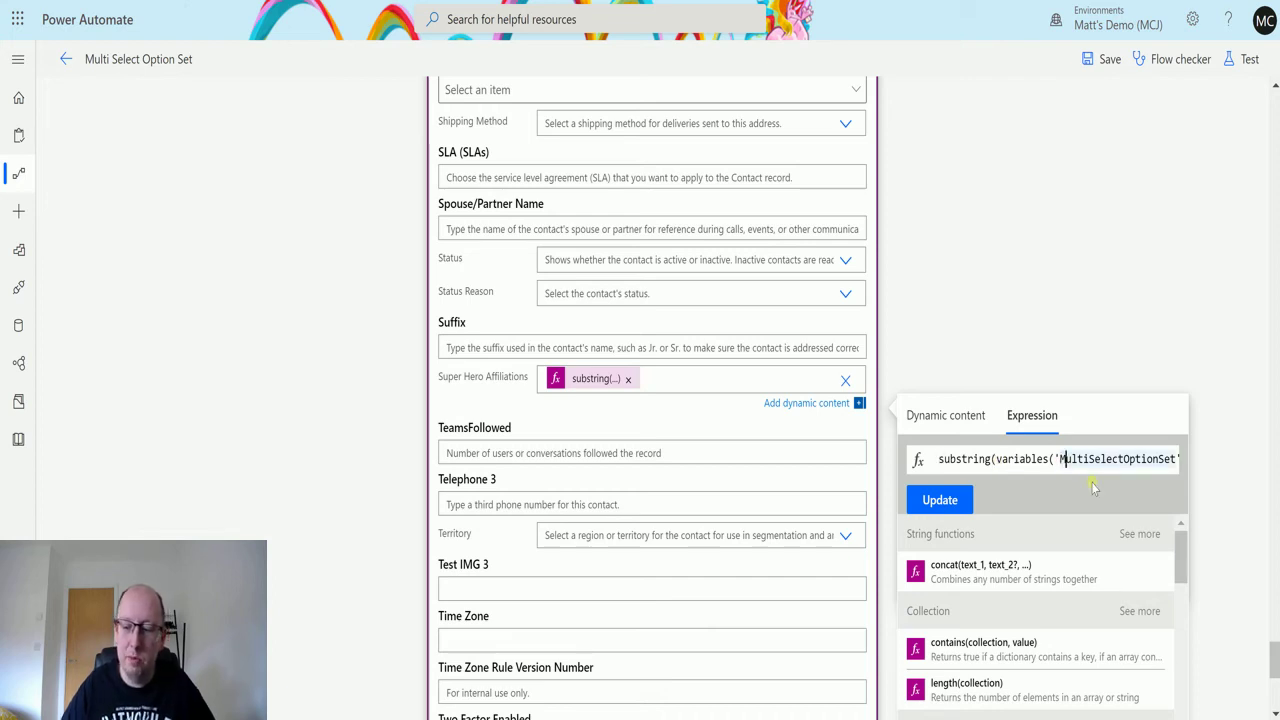
key("Right")
key("Right")
key("Right")
key("Right")
key("Right")
key("Right")
key("Right")
key("Right")
key("Right")
key("Right")
key("Right")
key("Right")
key("Right")
key("Right")
key("Right")
key("Right")
key("Right")
key("Right")
key("Right")
key("Right")
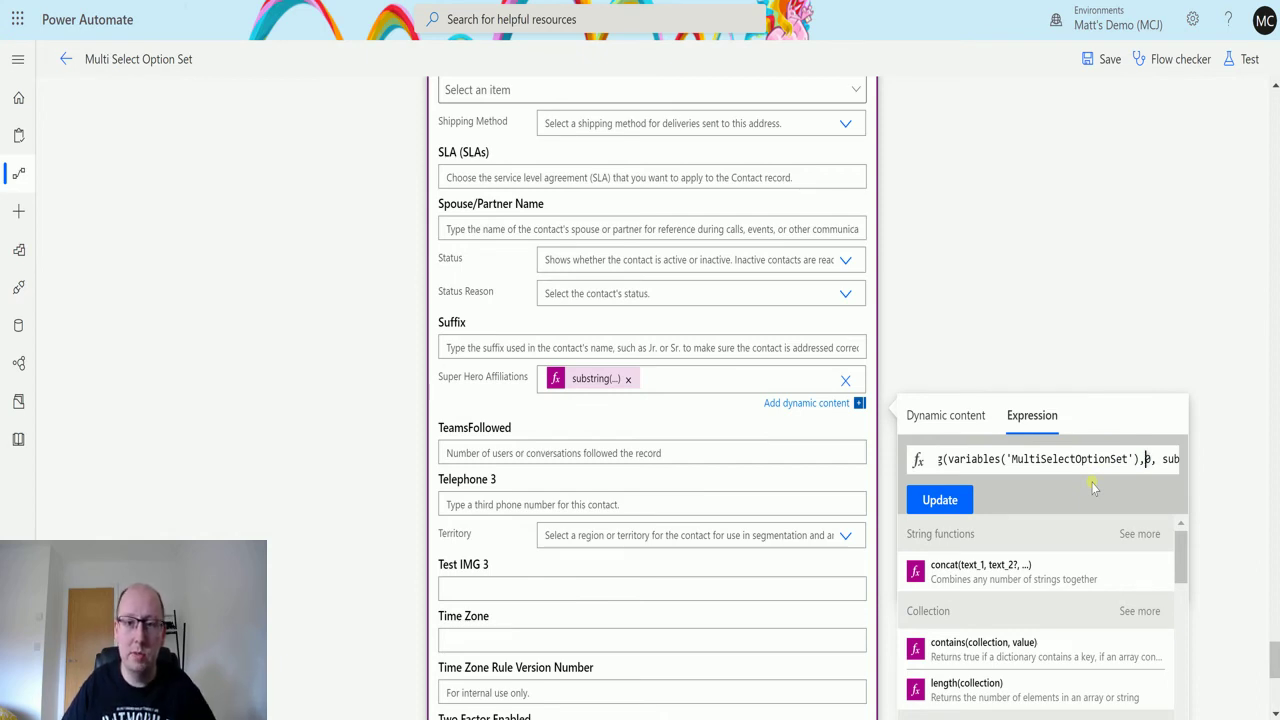
key("Right")
key("Right")
key("Right")
key("Right")
key("Right")
key("Right")
key("Right")
key("Right")
key("Right")
key("Right")
key("Right")
key("Right")
key("Right")
key("Right")
key("Right")
key("Right")
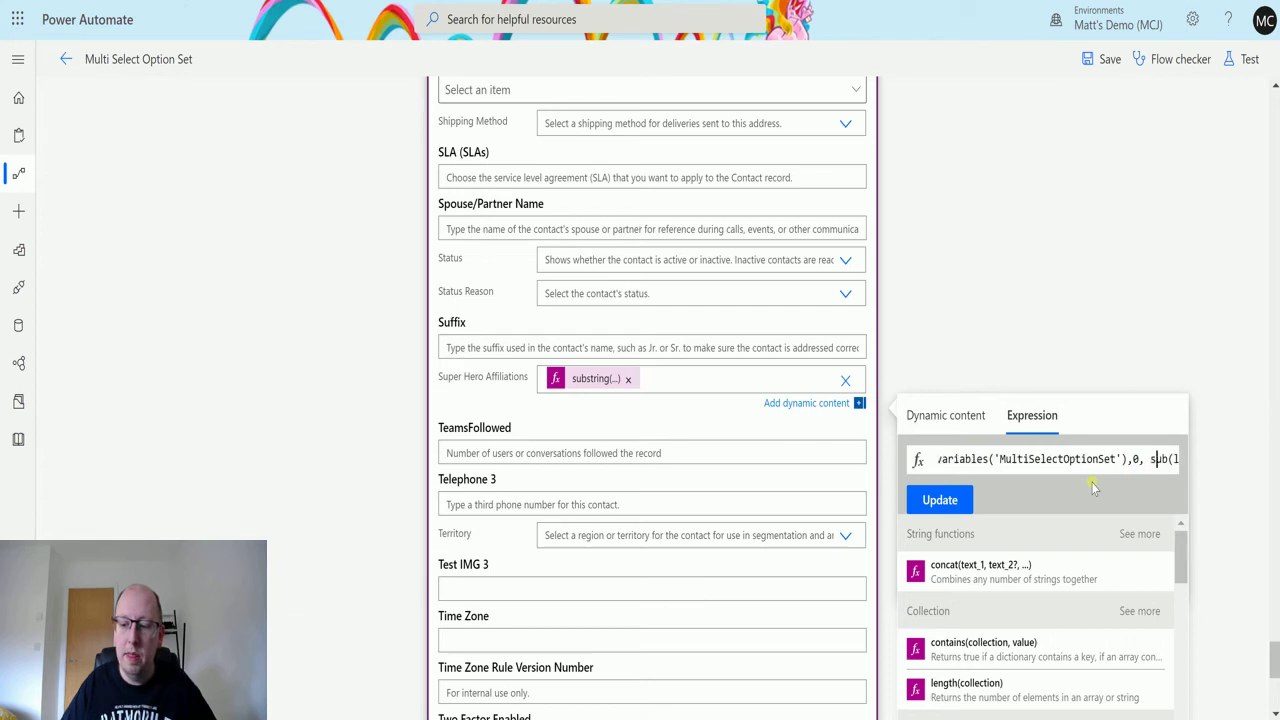
key("Right")
key("Right")
key("Right")
key("Right")
key("Right")
key("Right")
key("Right")
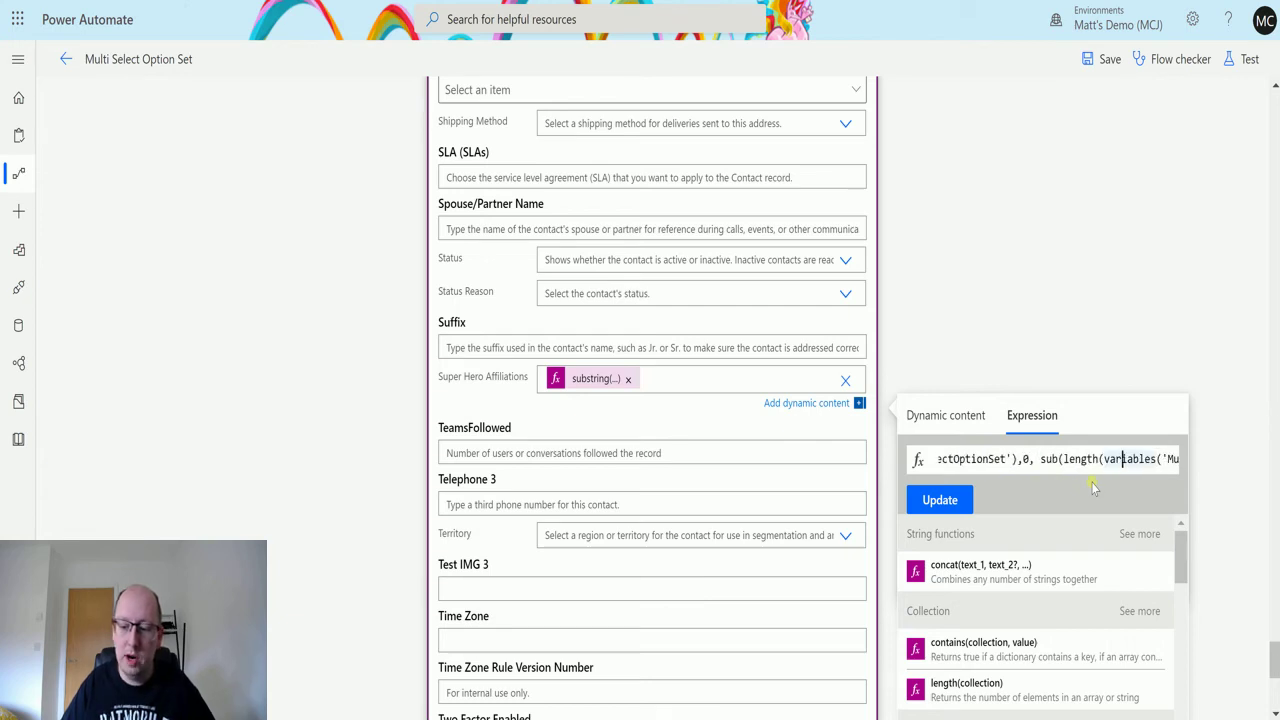
key("Left")
key("Left")
key("Left")
key("Left")
key("Left")
key("Left")
key("Left")
key("Left")
key("Left")
key("Left")
key("Left")
key("Left")
key("Left")
key("Left")
key("Left")
key("Left")
key("Left")
key("Left")
key("Left")
key("Right")
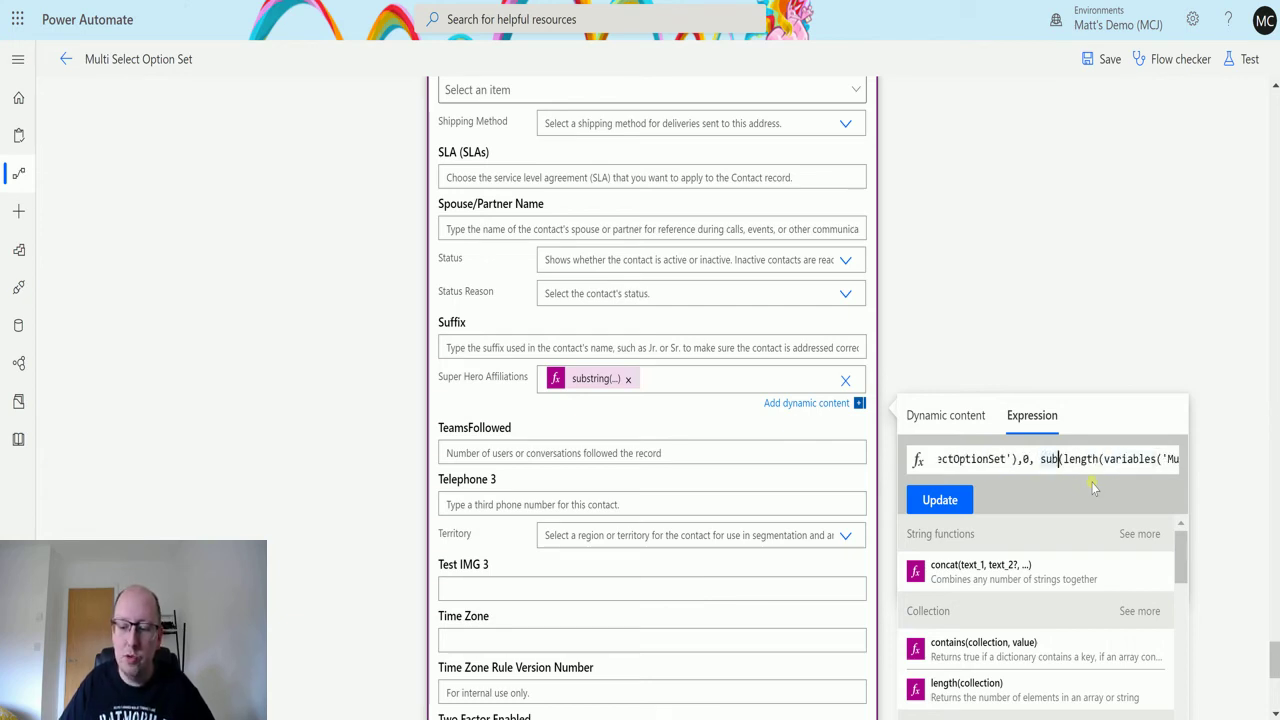
key("Right")
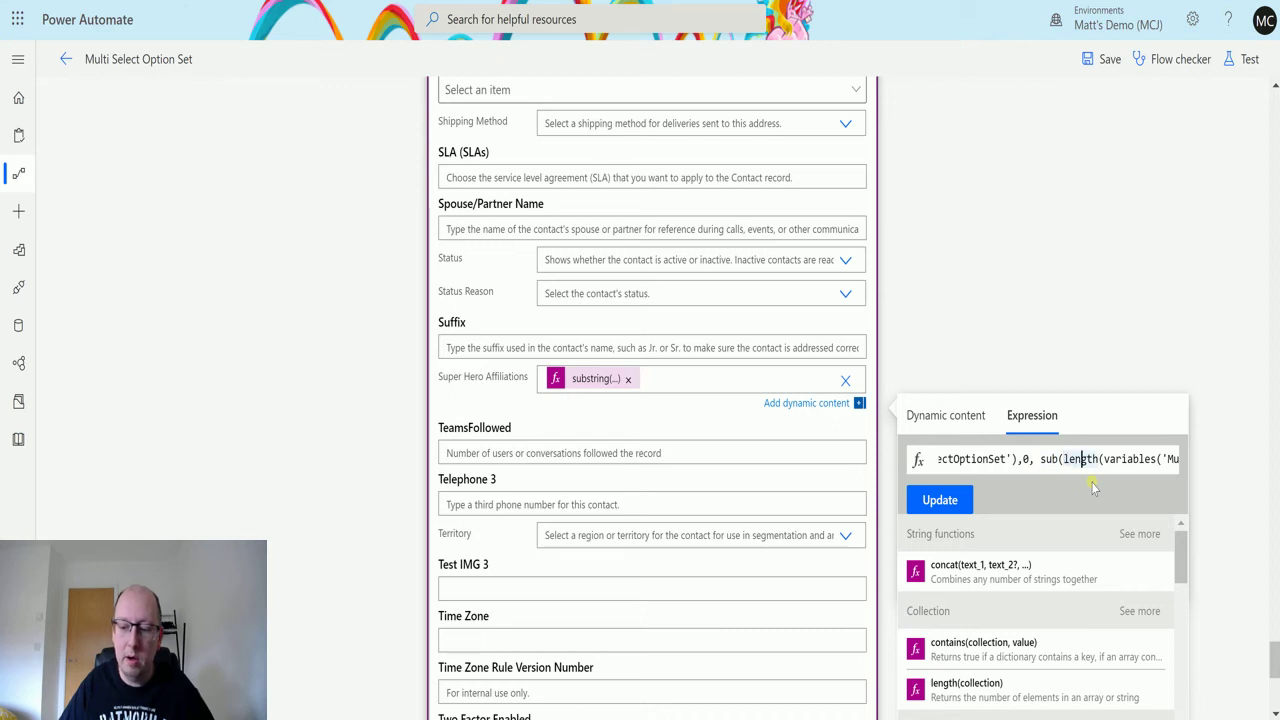
key("Right")
key("Right")
key("Right")
key("Right")
key("Right")
key("Right")
key("Right")
key("Right")
key("Right")
key("Right")
key("Right")
key("Right")
key("Right")
key("Right")
key("Right")
key("Right")
key("Right")
key("Right")
key("Right")
key("Right")
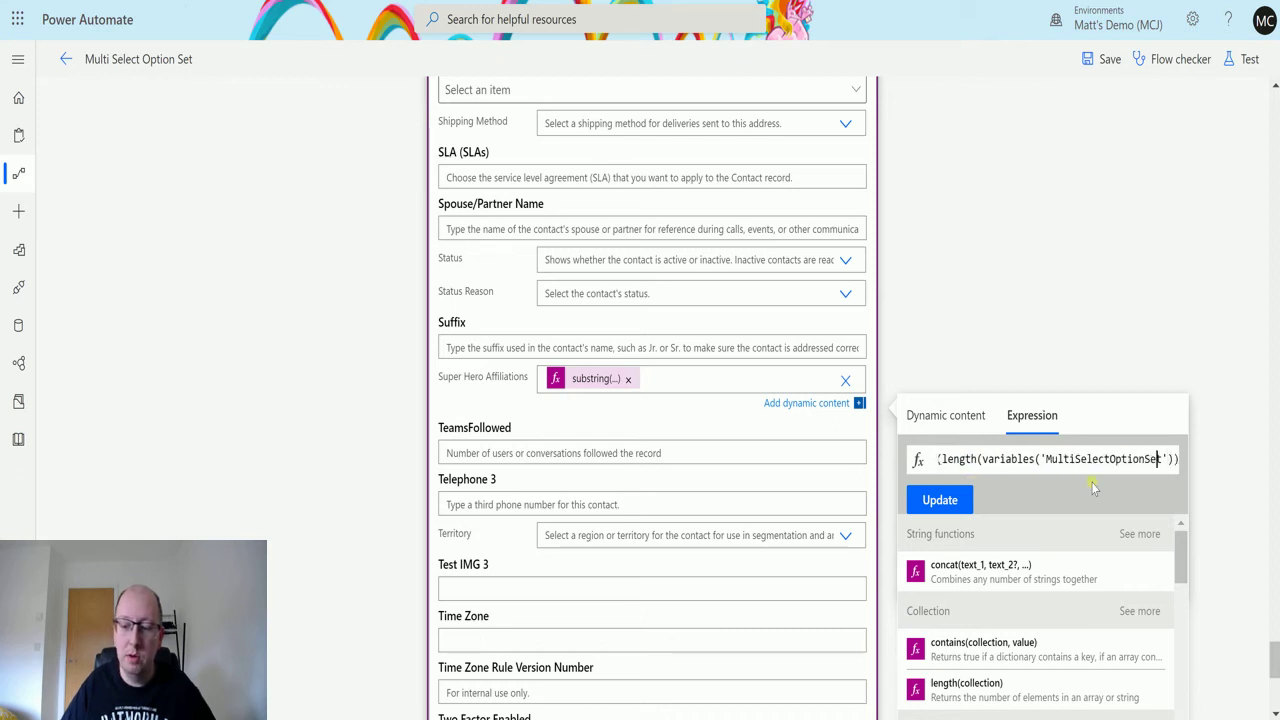
key("Right")
key("Right")
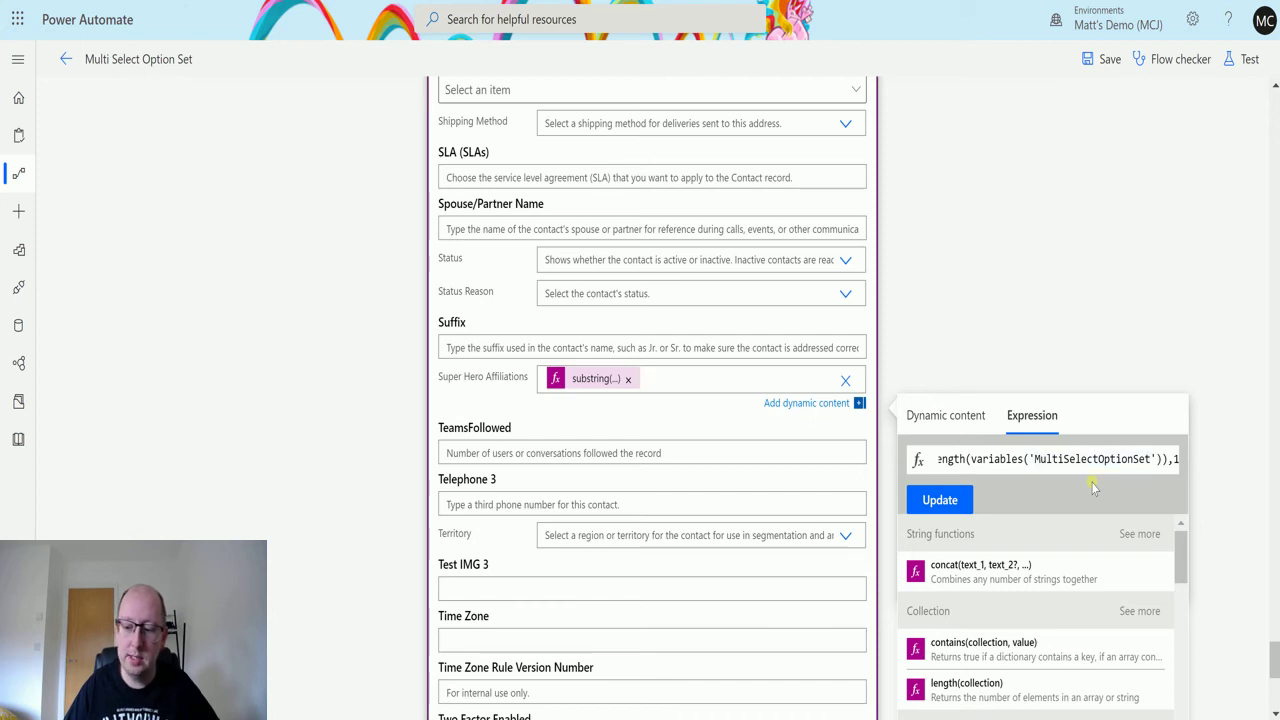
key("Right")
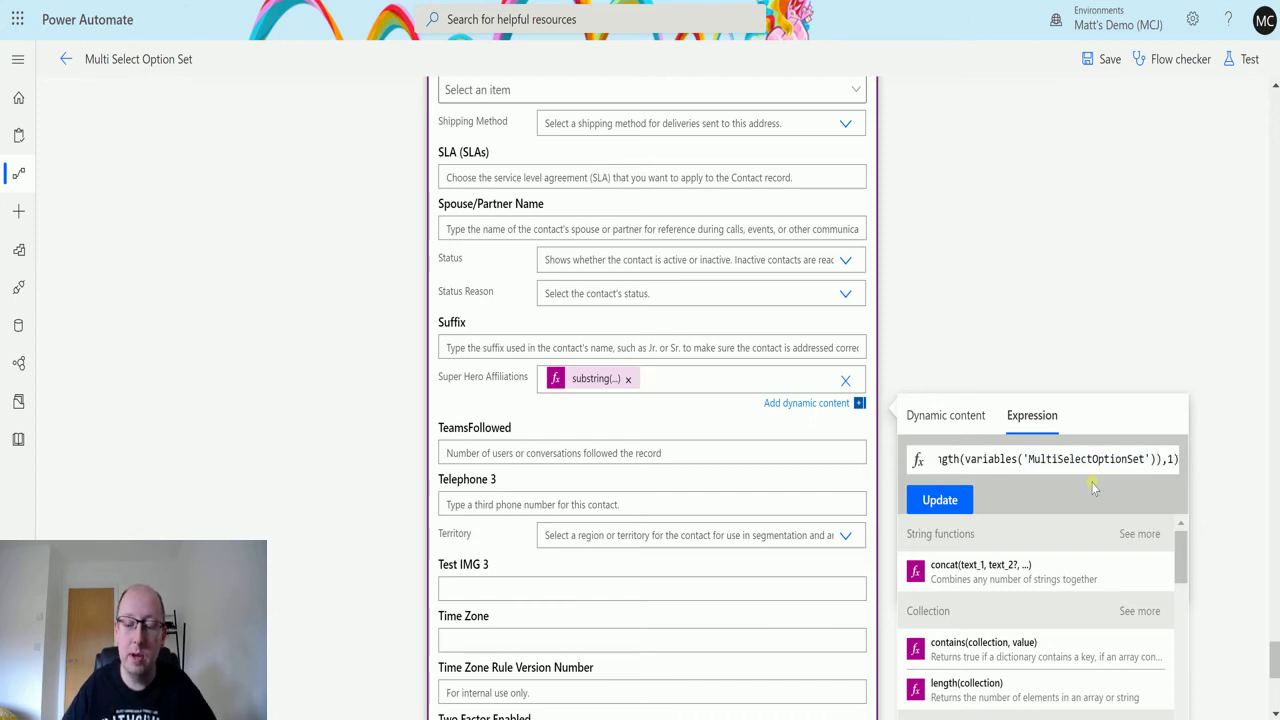
type(")")
key("End")
type(")")
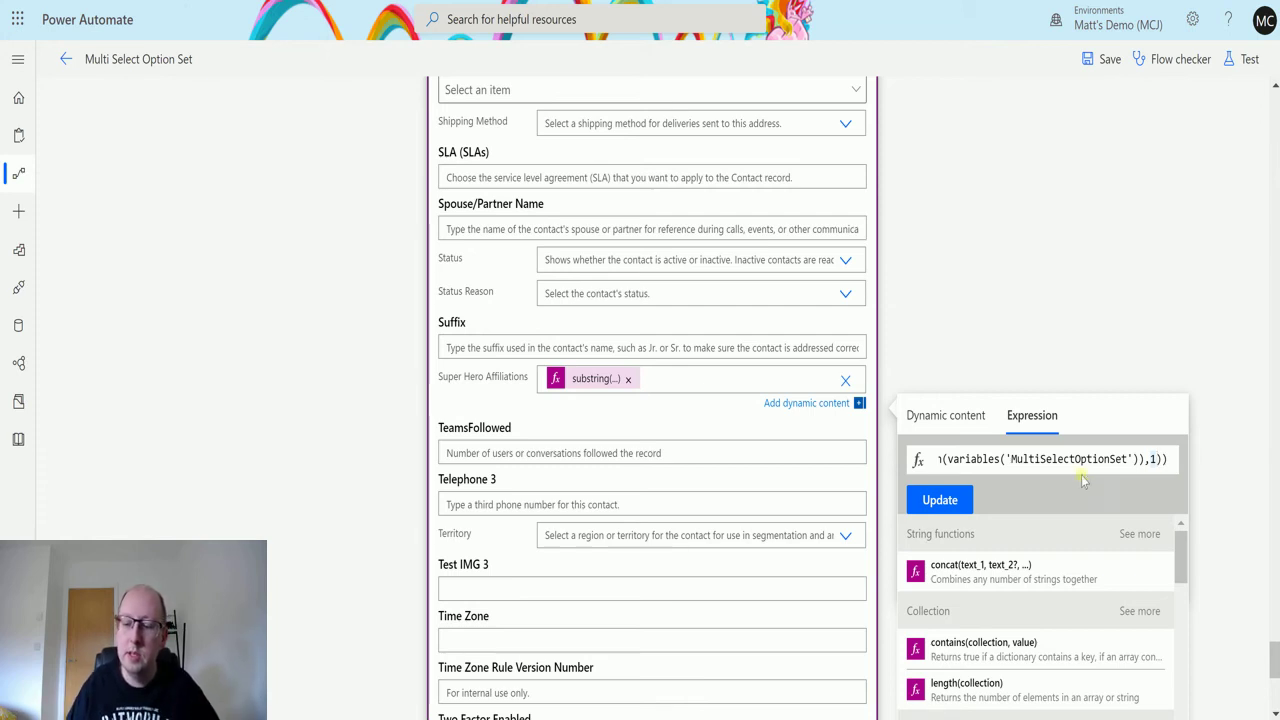
left_click(1156, 458)
type(")")
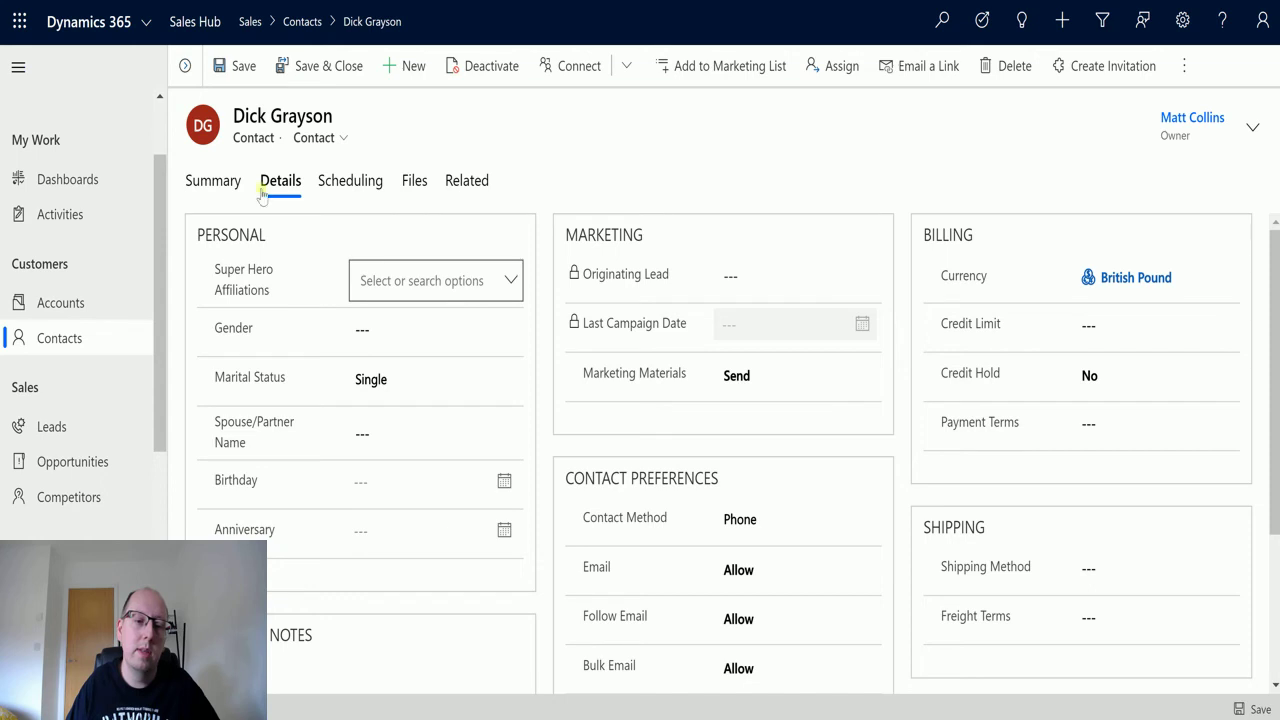
- Switch to the contact record in Dynamics 365, refresh it and show all its Super Hero Affiliations in the contact details
left_click(1183, 66)
left_click(1088, 152)
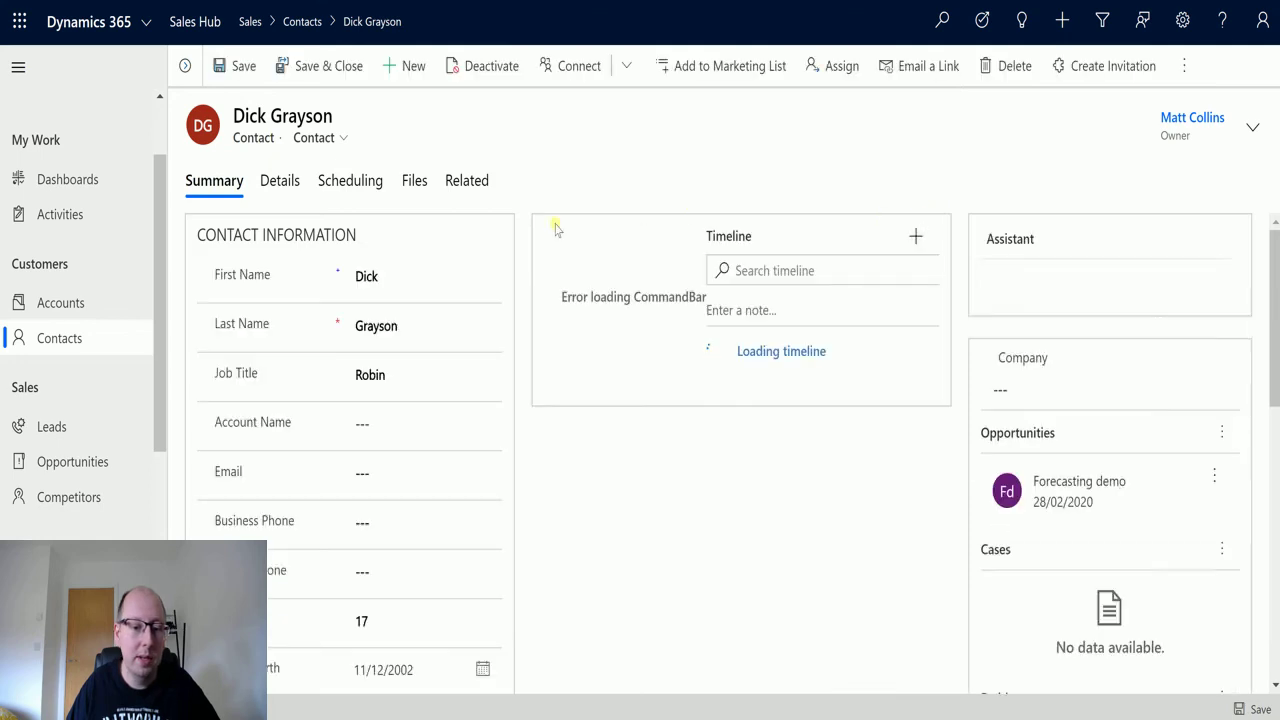
left_click(281, 183)
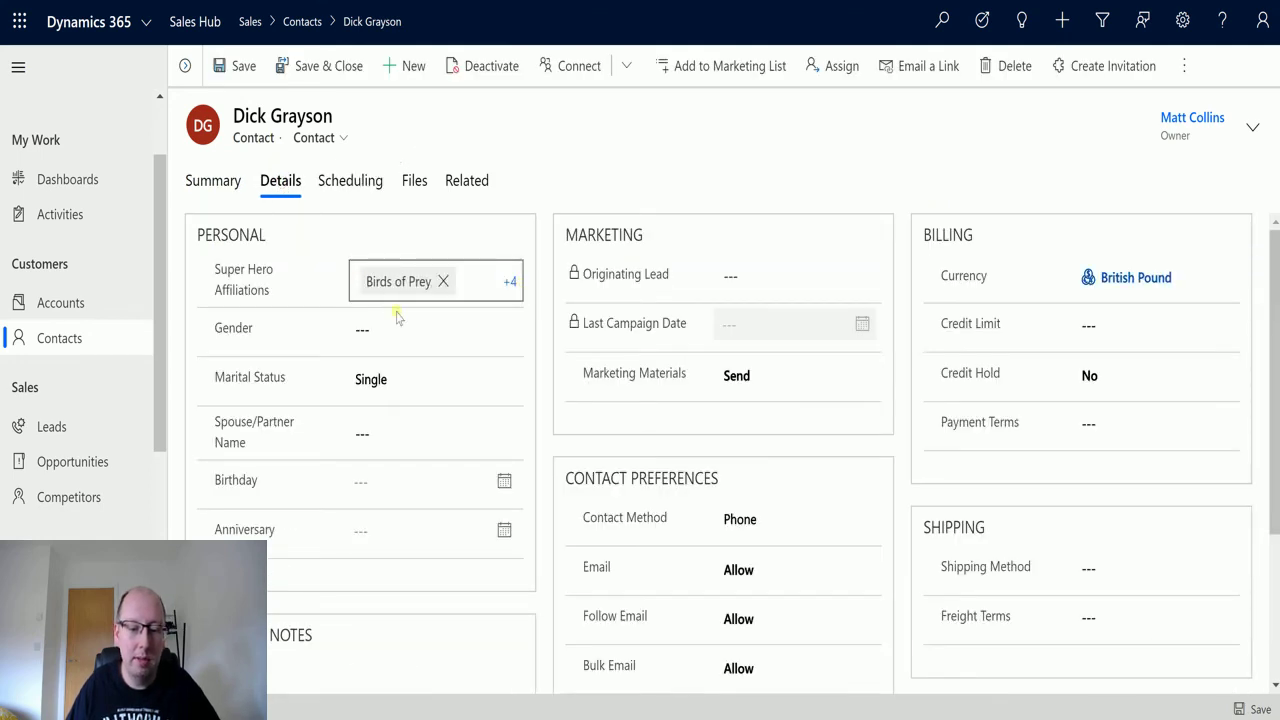
left_click(507, 285)
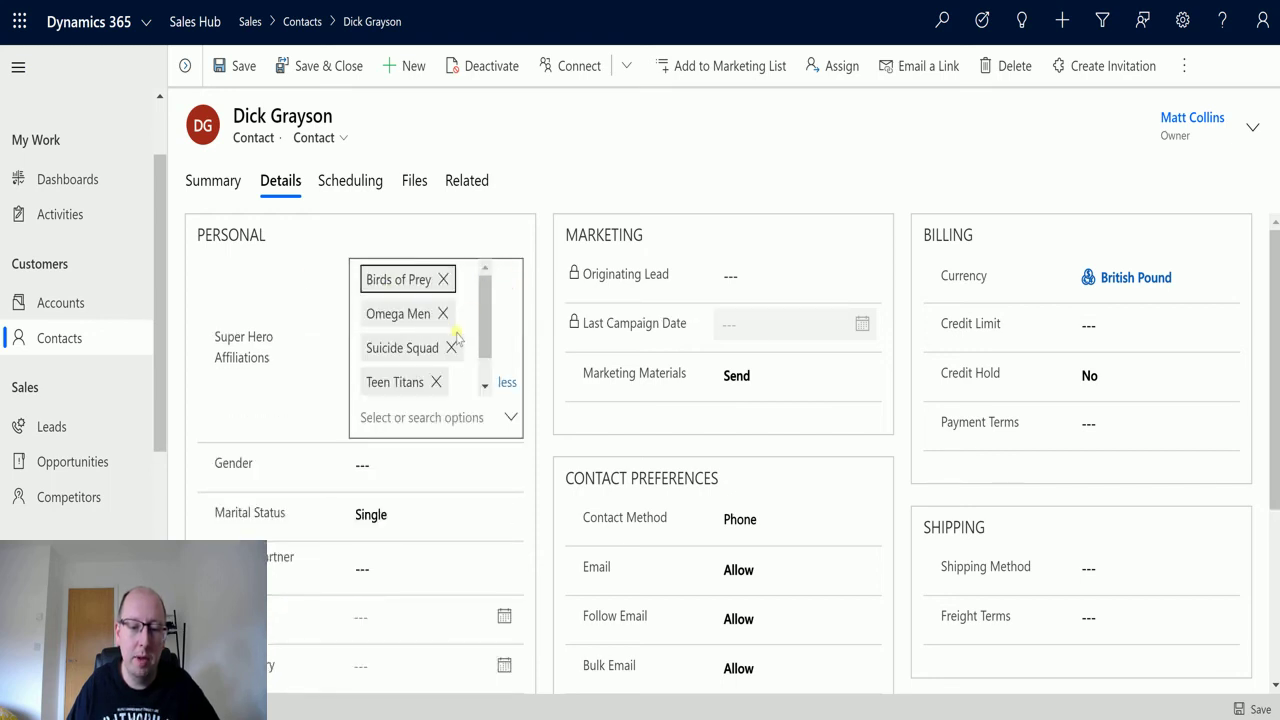
- Remove every Super Hero Affiliations value from the contact, including Birds of Prey, Omega Men and Young Justice, and save the record
left_click(443, 279)
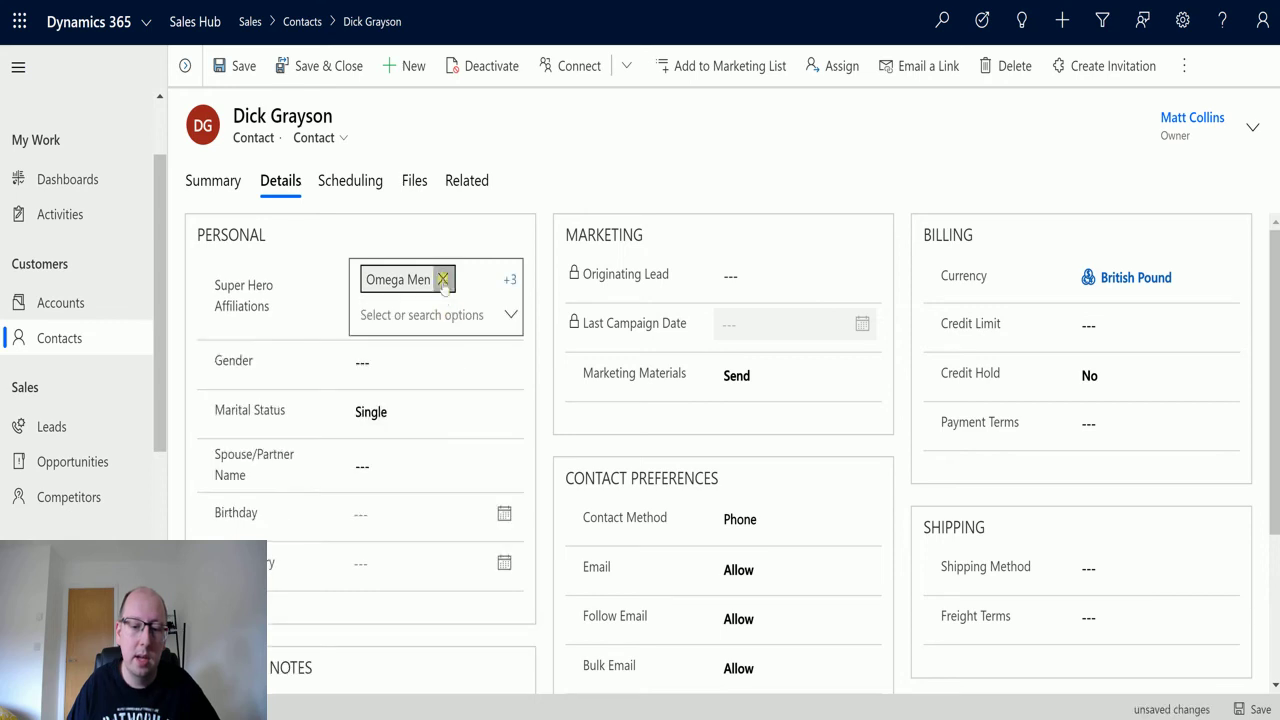
left_click(443, 279)
left_click(450, 279)
left_click(436, 279)
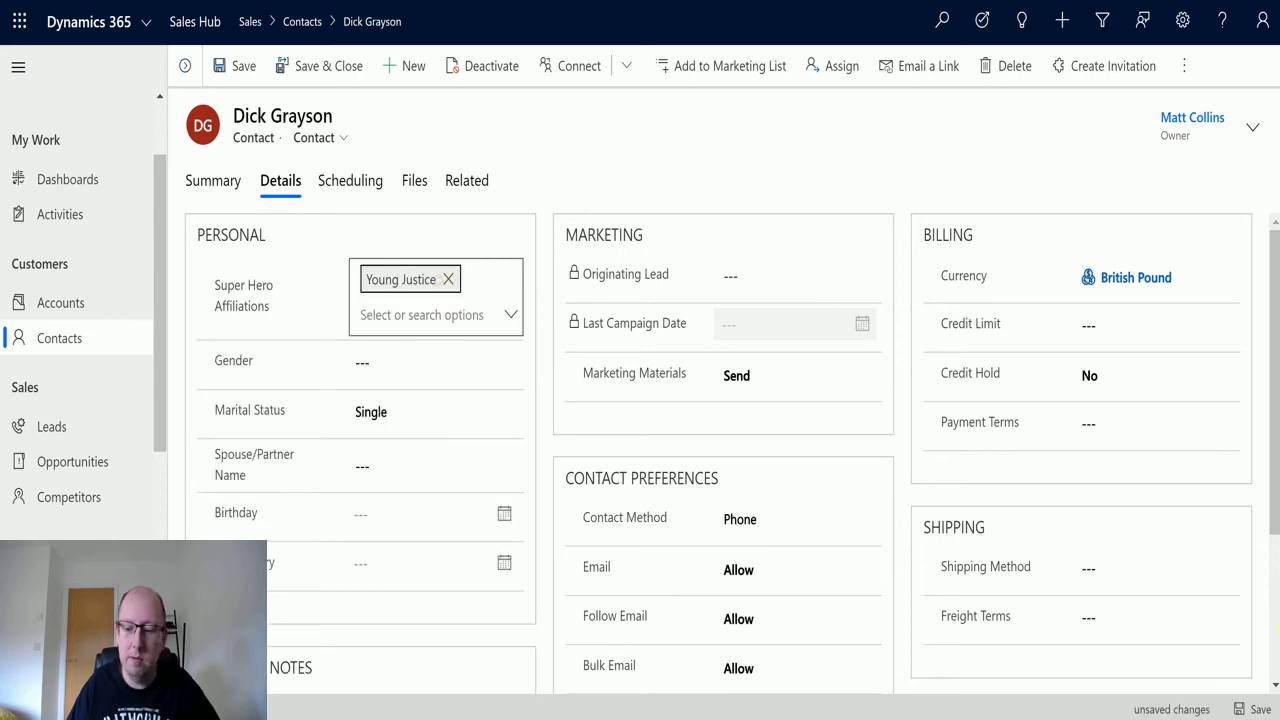
left_click(449, 279)
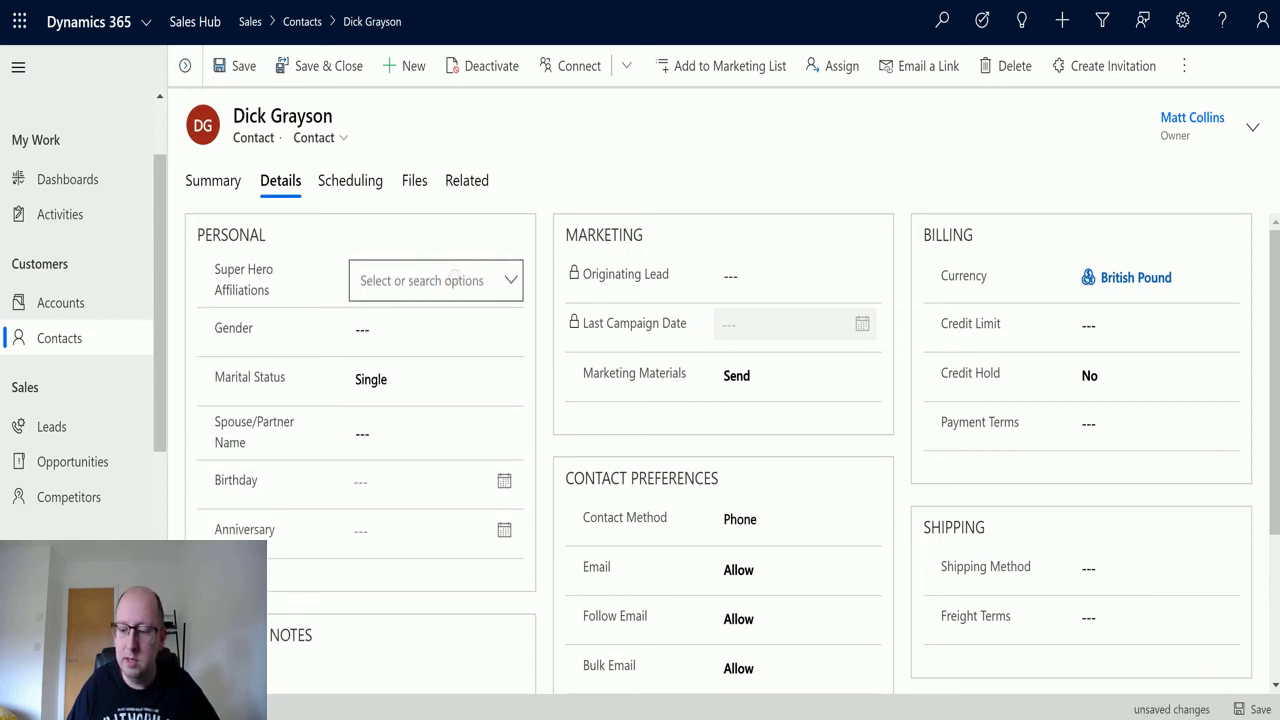
left_click(1249, 711)
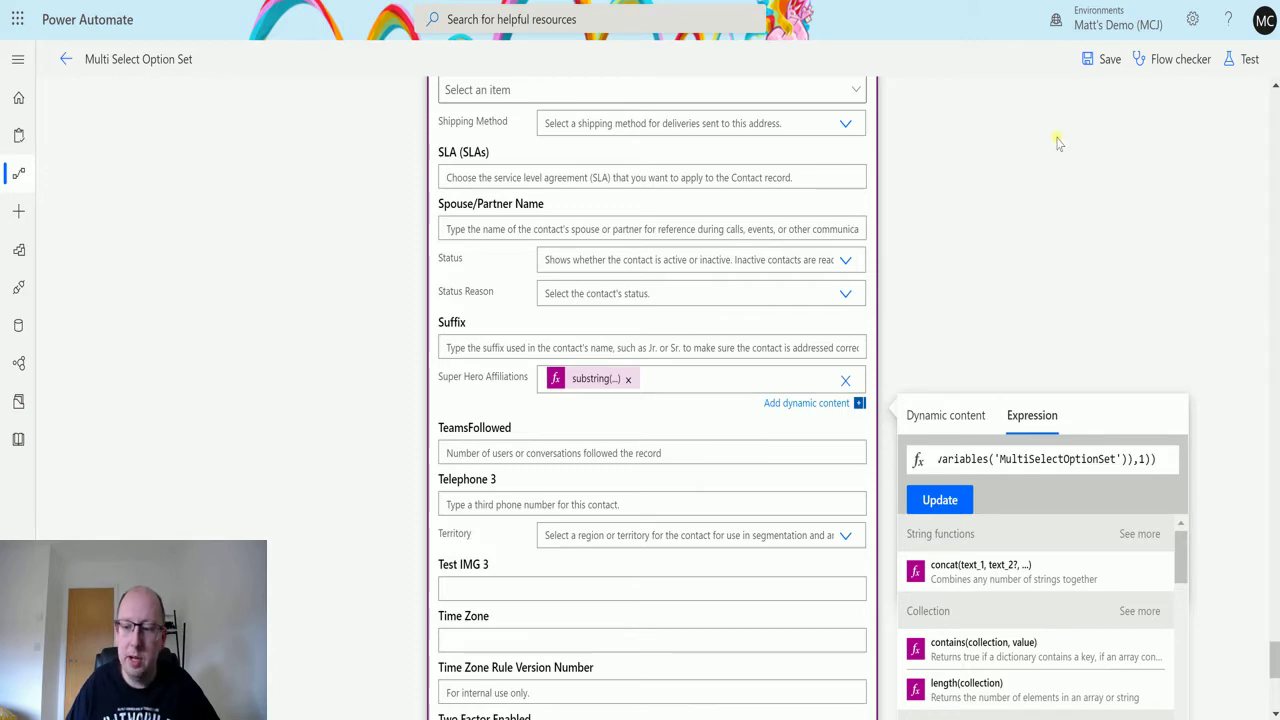
- Start a test of the flow with the trigger action performed manually
scroll(1166, 171, "up", 7)
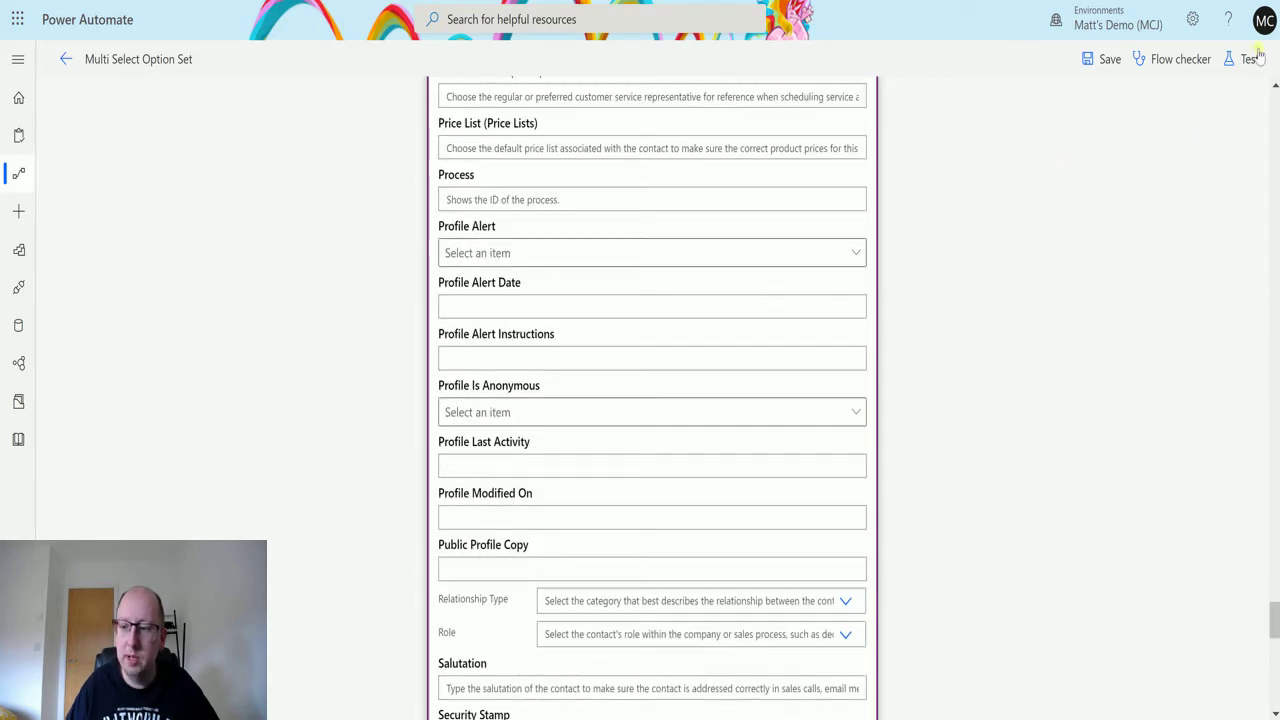
left_click(1252, 59)
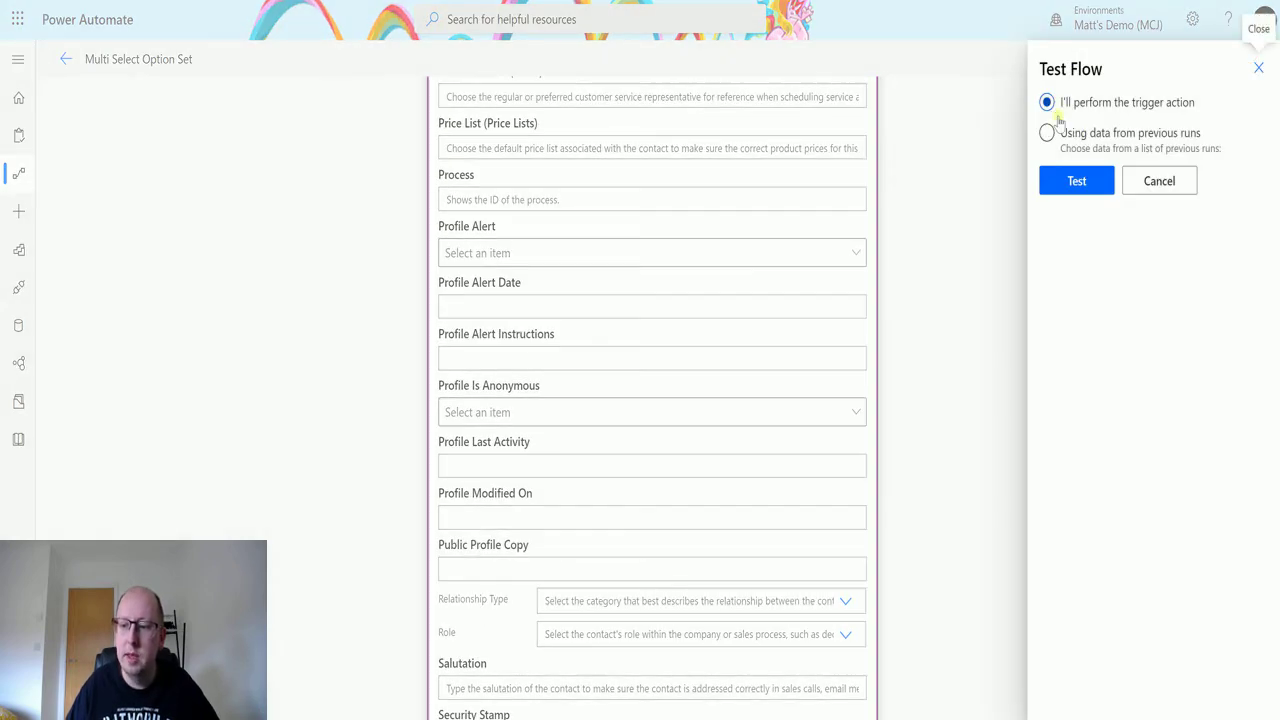
left_click(1085, 189)
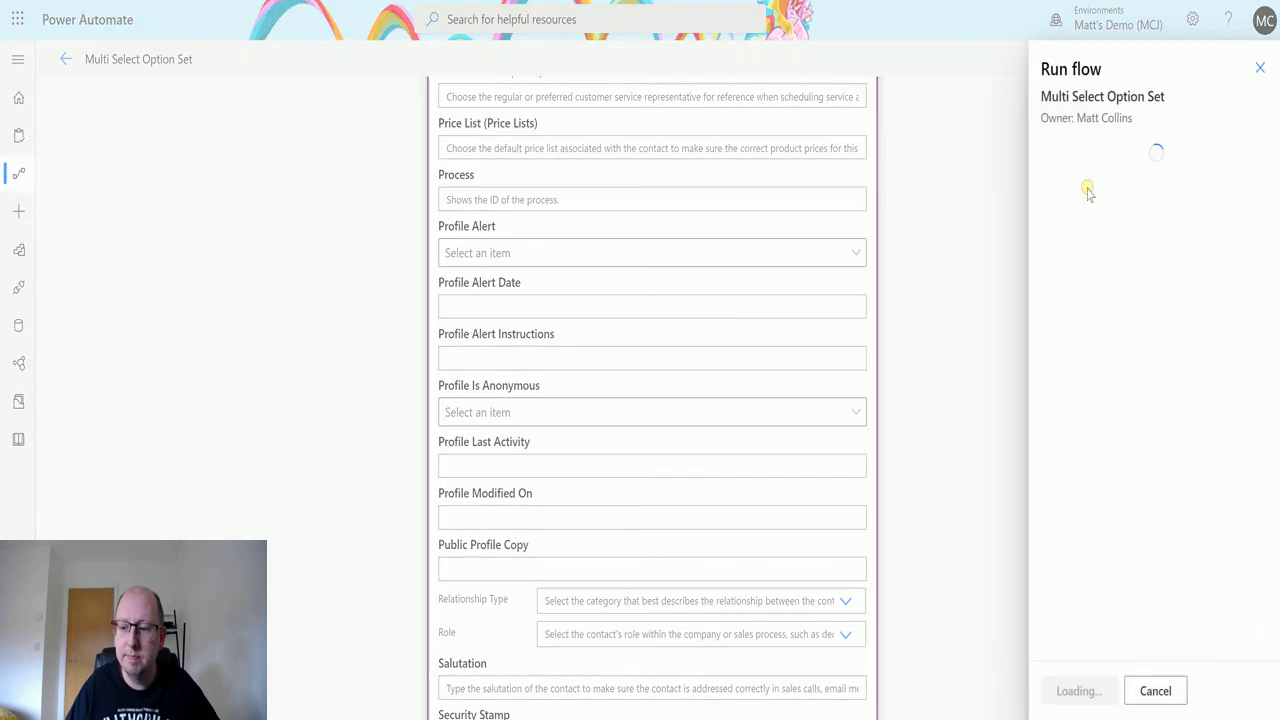
- Choose Doom Patrol, Legion of Super Heroes, Marvel Family and Teen Titans as the trigger input and run the flow
left_click(1261, 188)
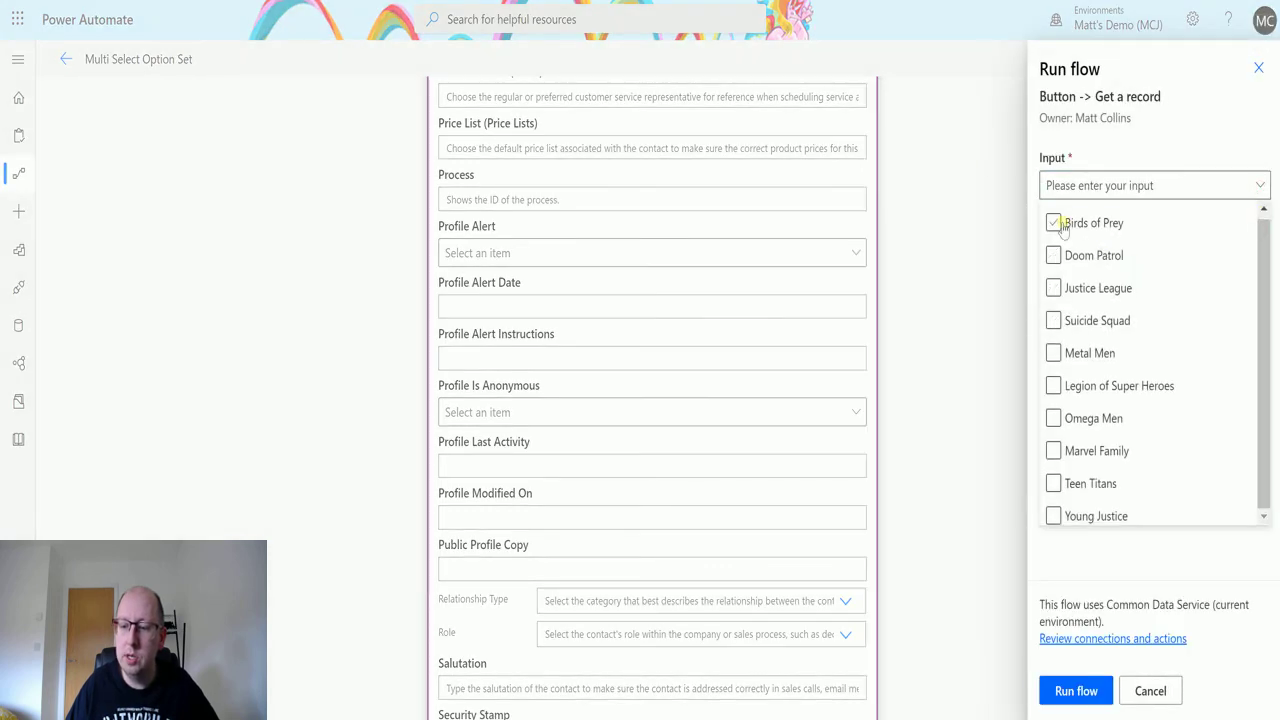
left_click(1054, 256)
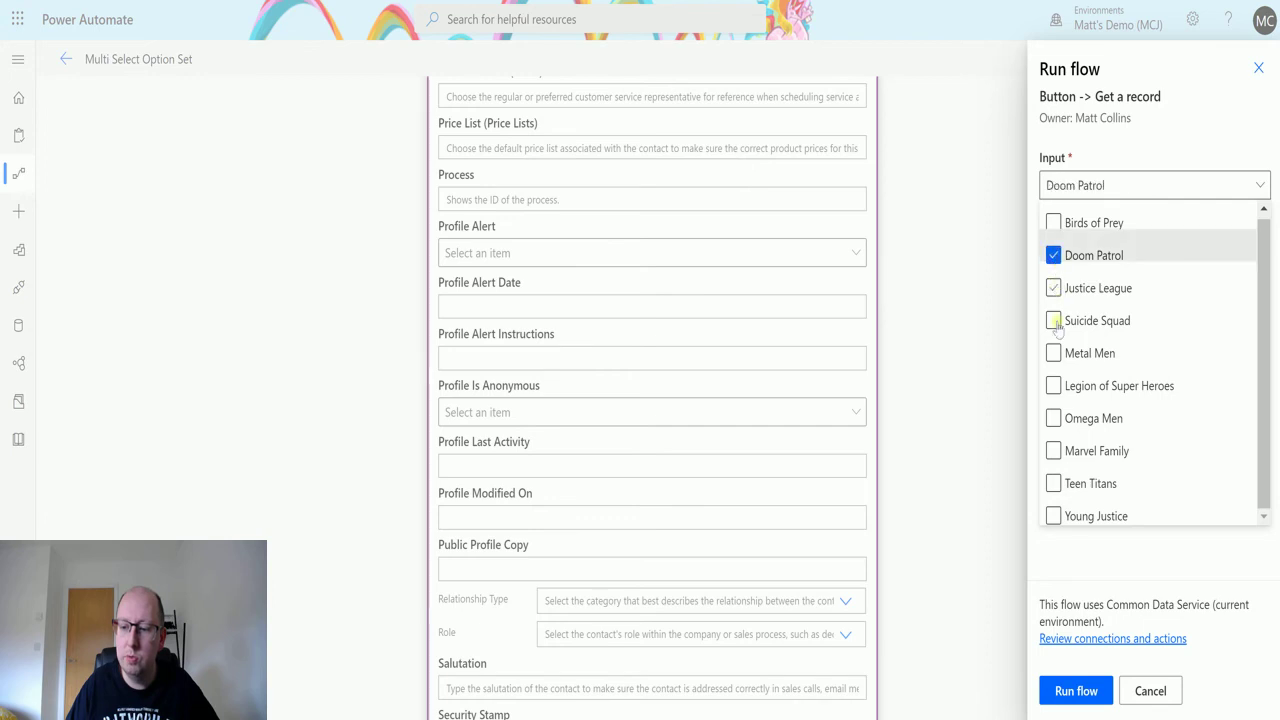
left_click(1054, 387)
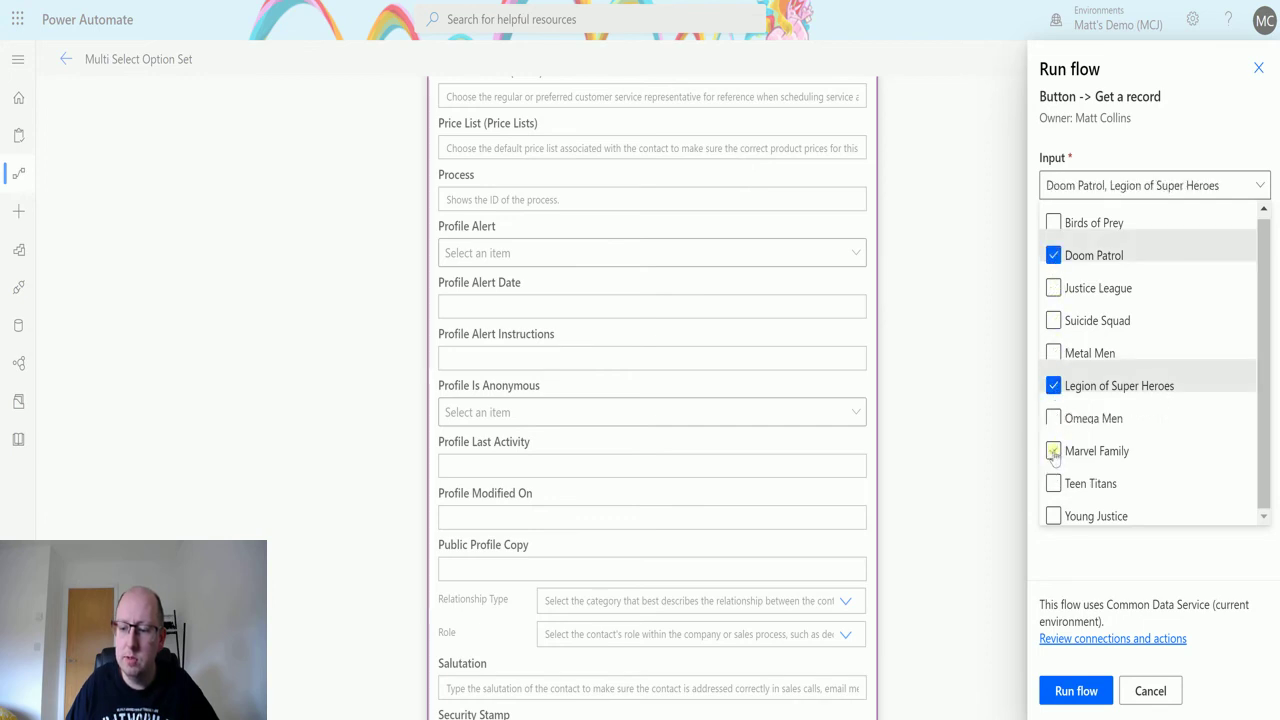
left_click(1054, 452)
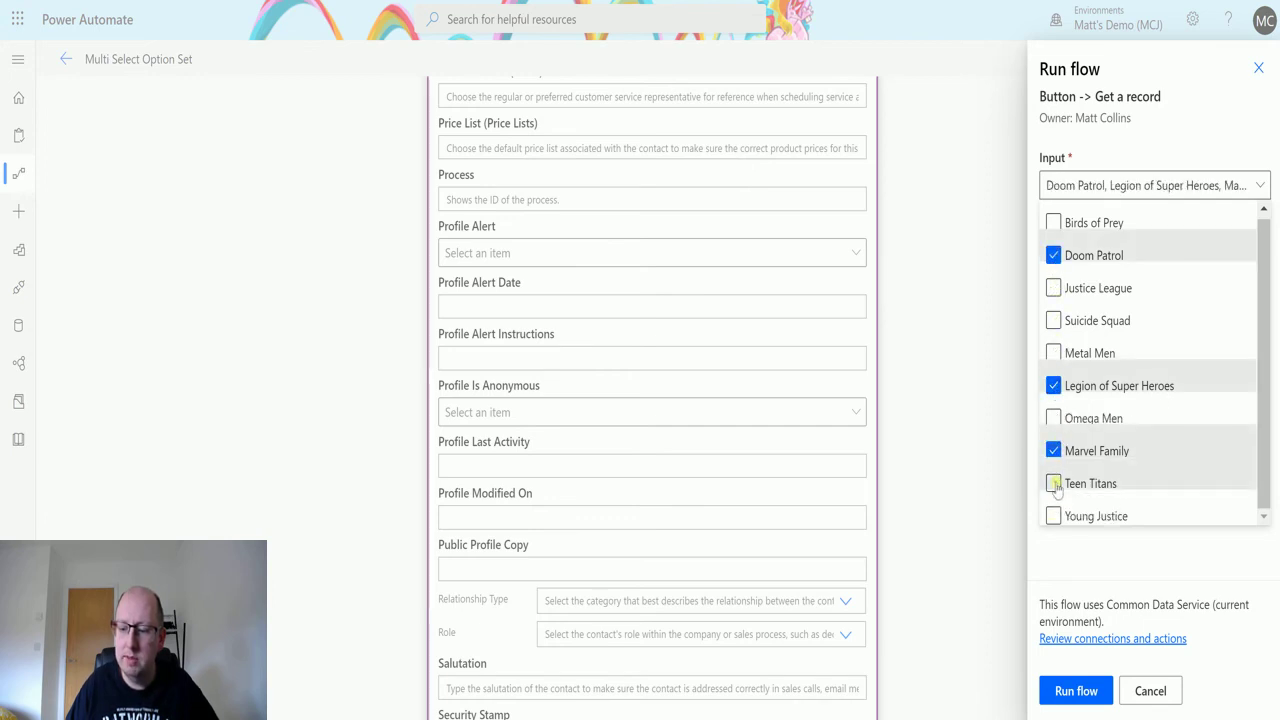
left_click(1055, 484)
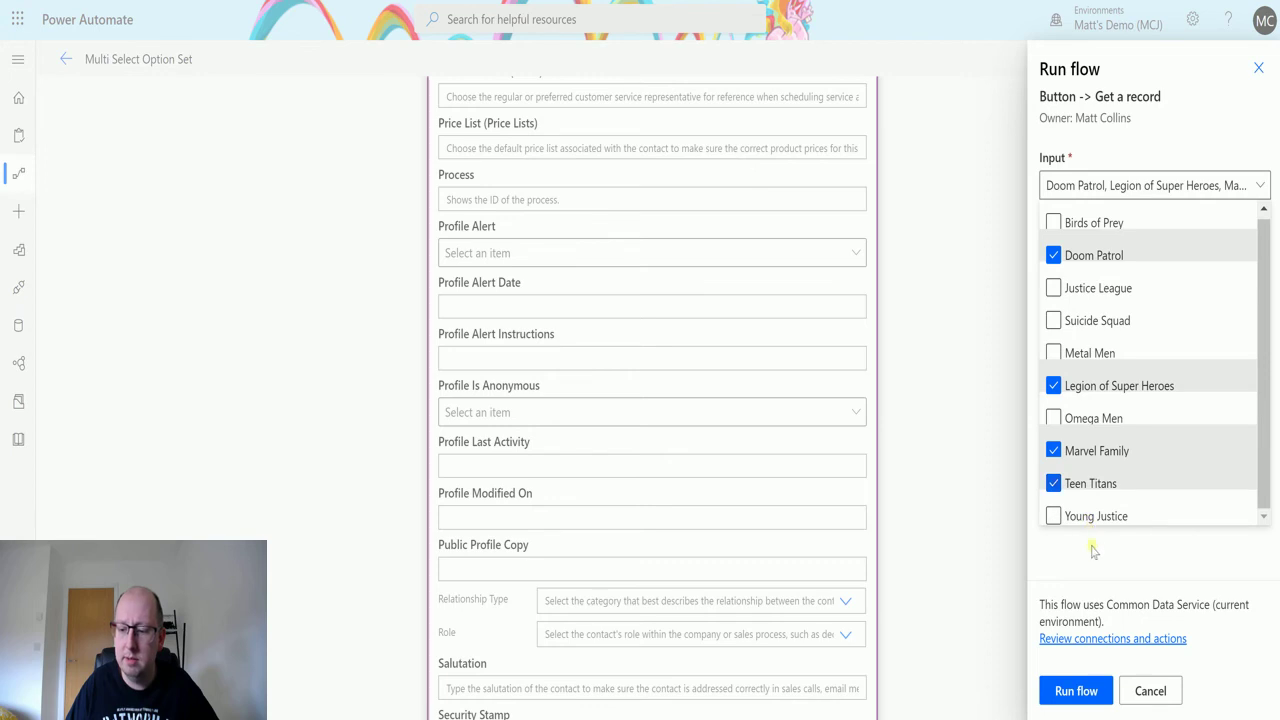
left_click(1080, 695)
left_click(1083, 701)
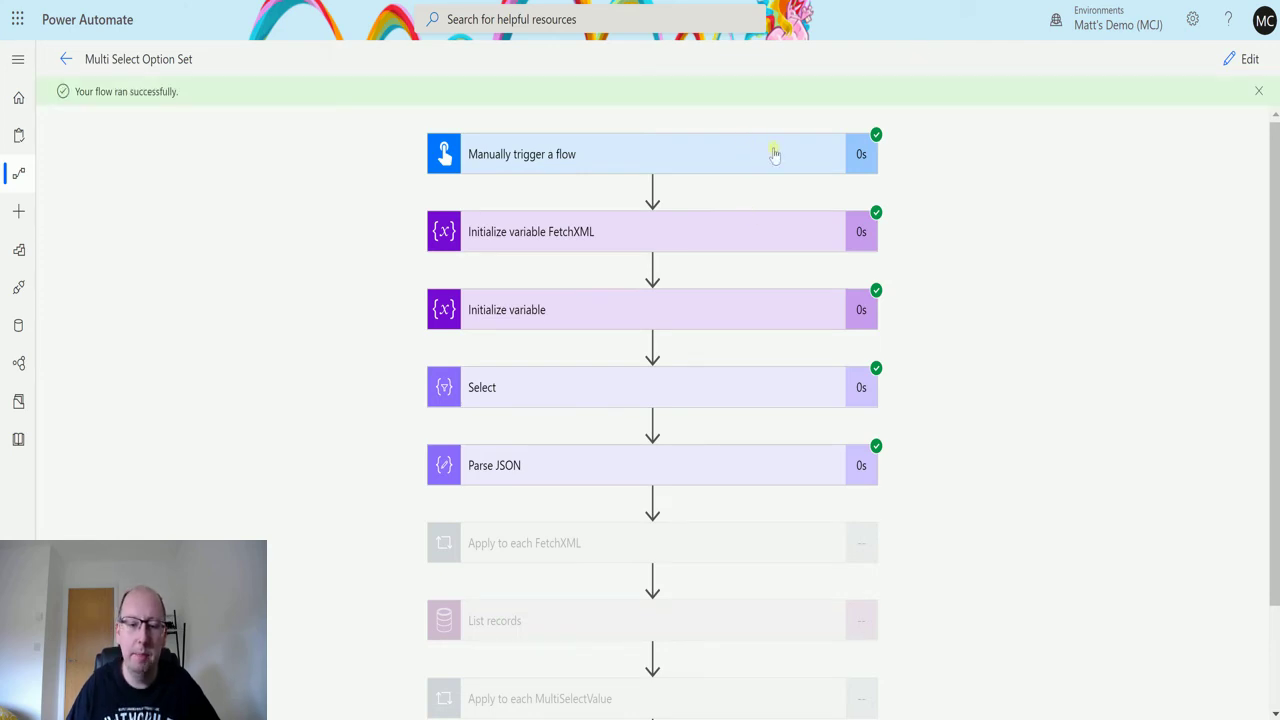
- Expand the manual trigger in the run results, examine its Input output array, and collapse it again
left_click(713, 167)
scroll(566, 530, "down", 1)
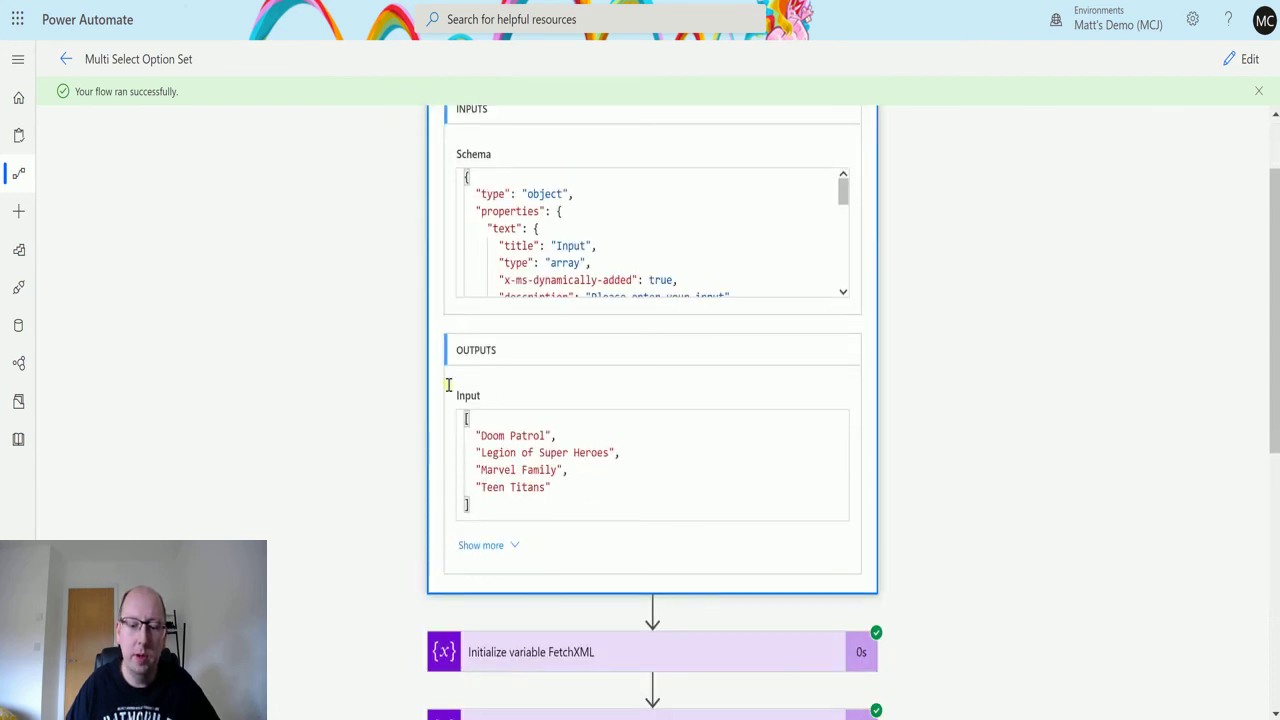
left_click_drag(478, 508, 466, 418)
left_click(480, 505)
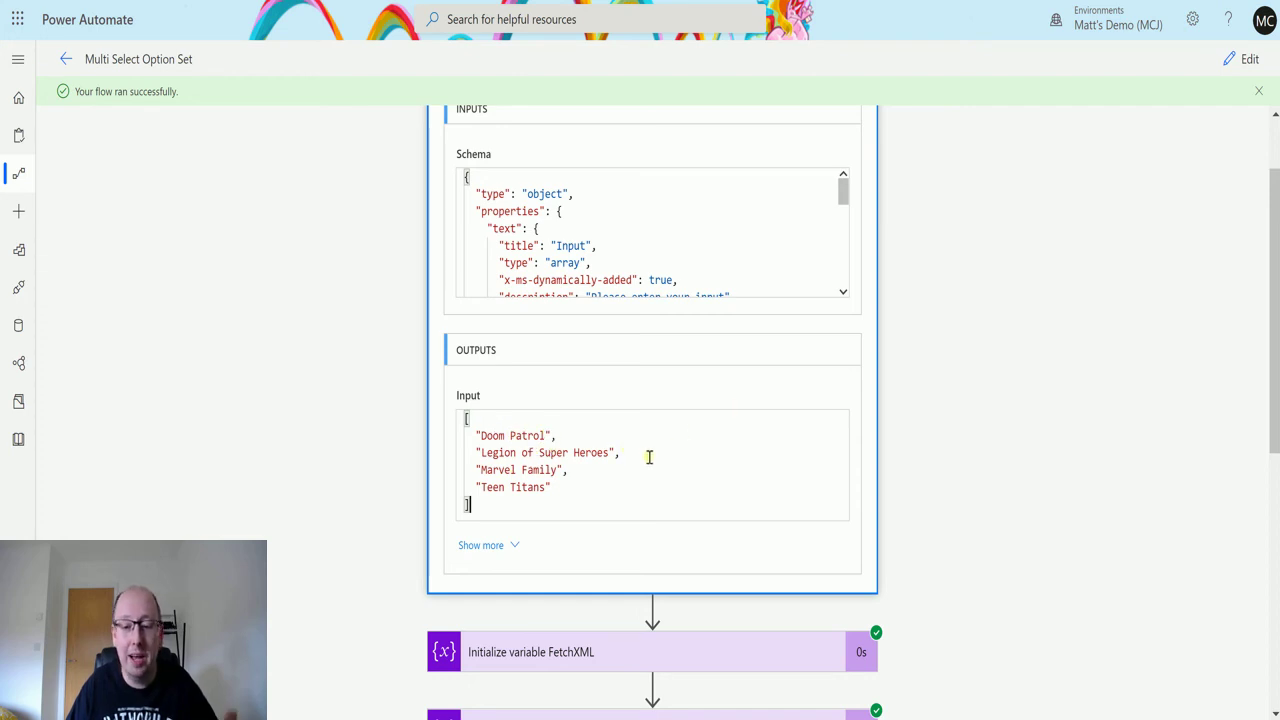
scroll(665, 380, "up", 1)
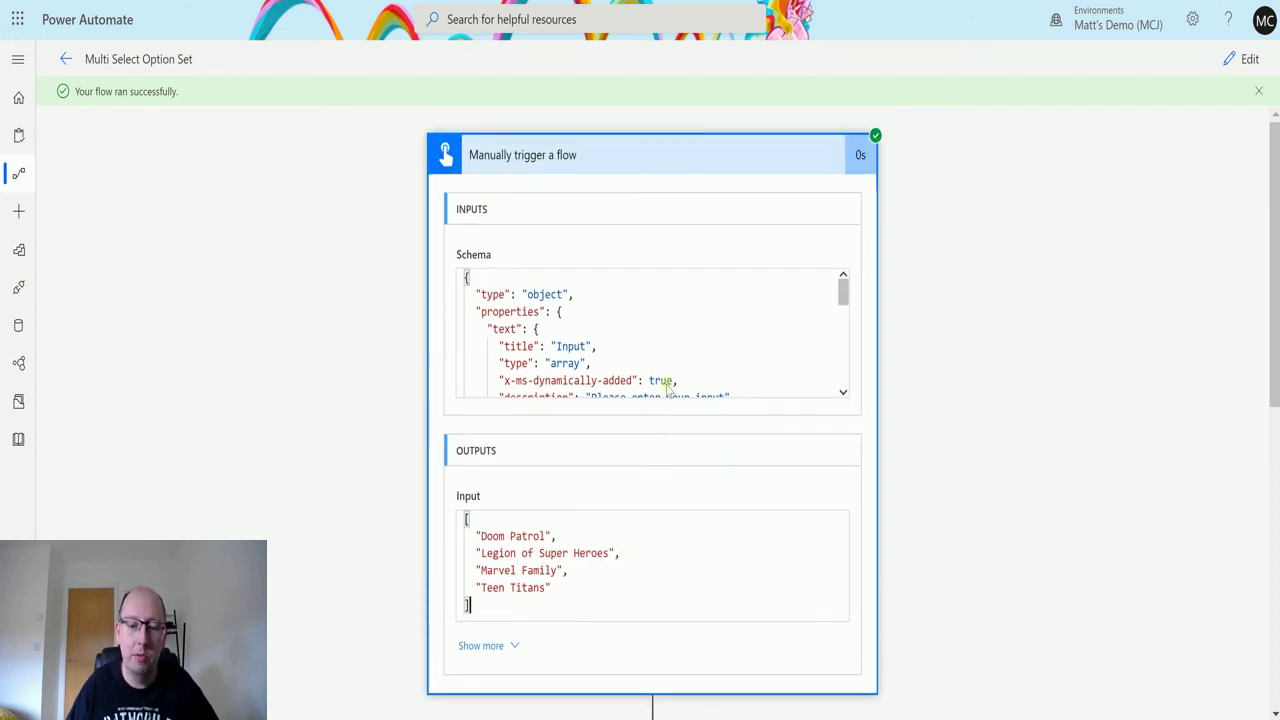
left_click(675, 170)
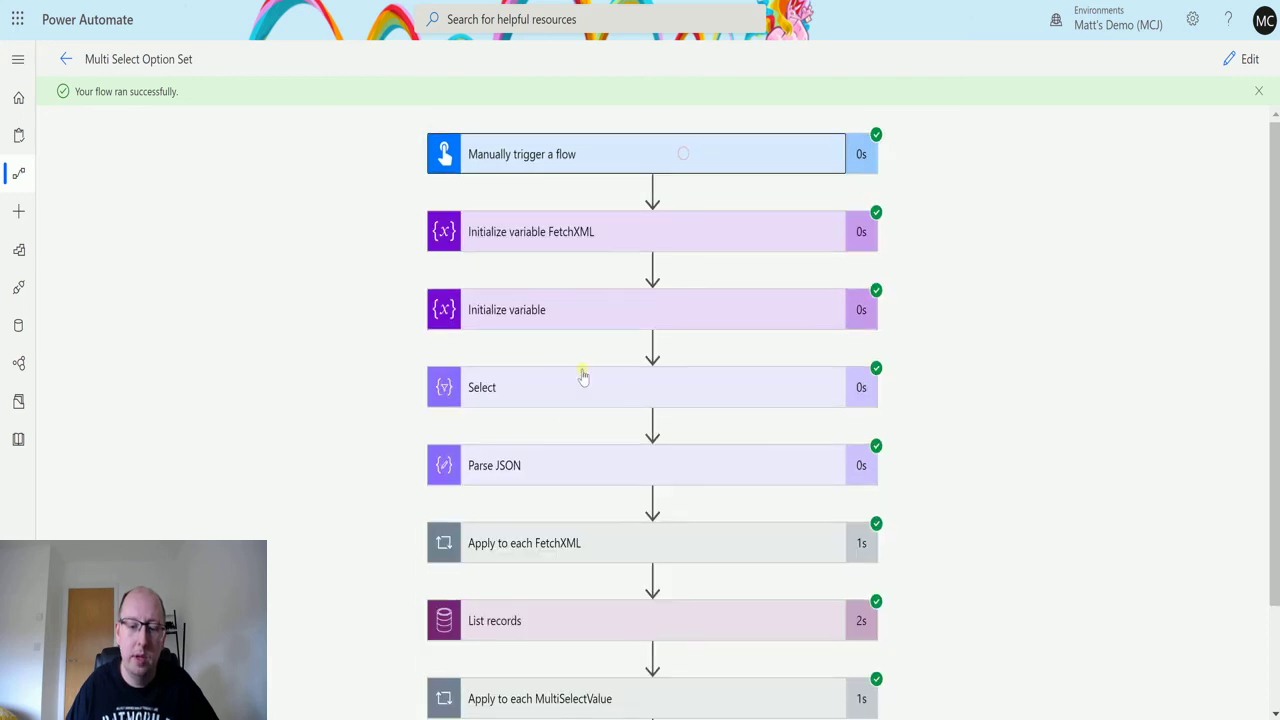
- Check the name and type inputs of both variable initialization actions, collapsing each one after viewing
left_click(600, 240)
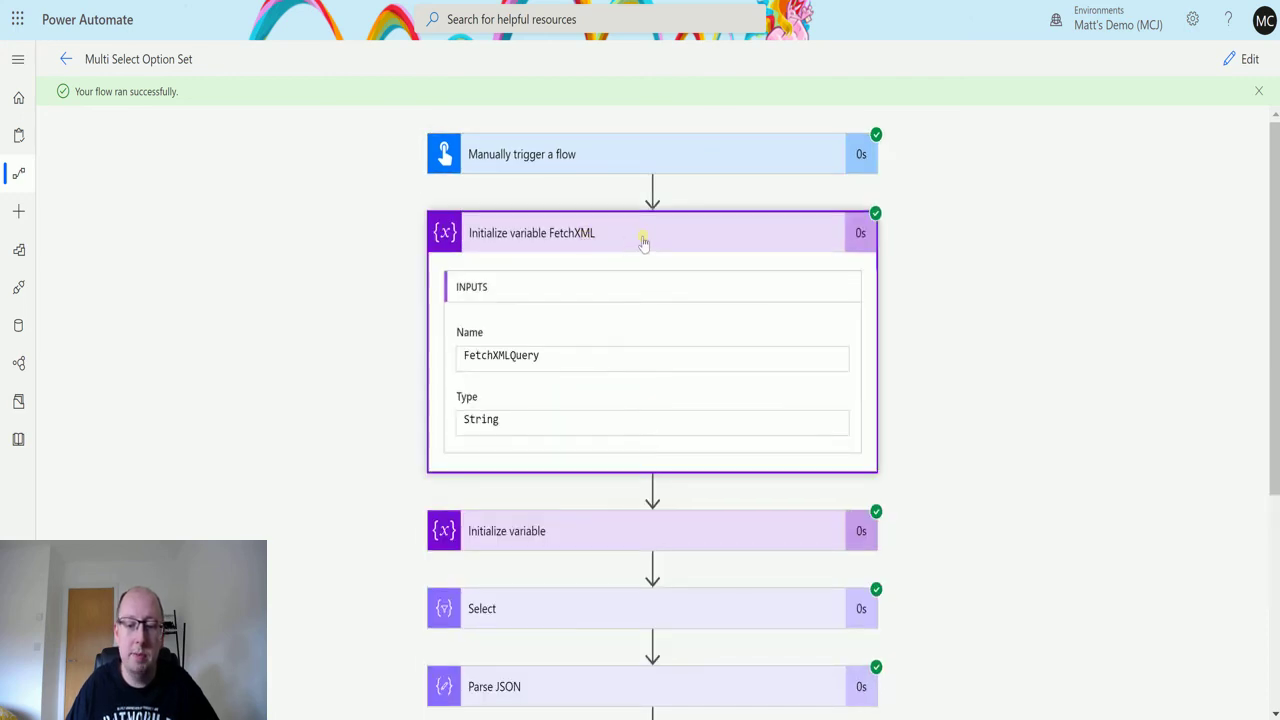
left_click(640, 240)
left_click(623, 315)
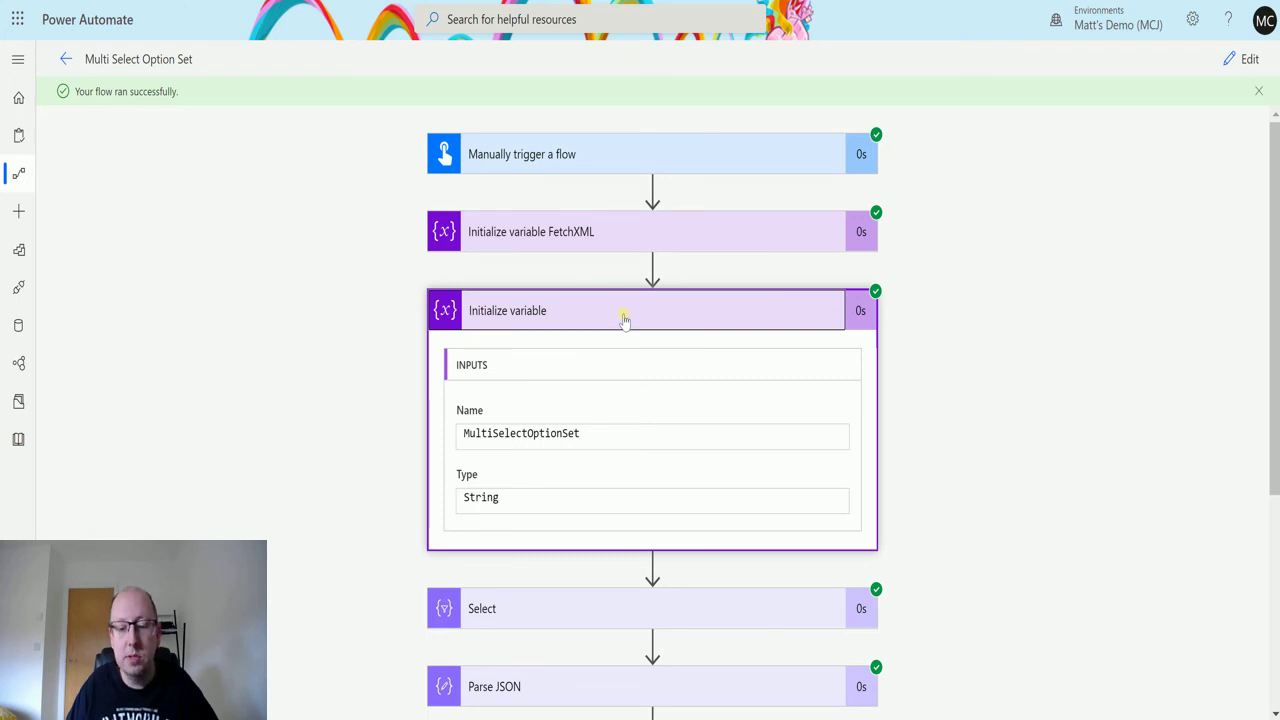
left_click(623, 315)
- Expand the Select action in the run results and examine its From input array
scroll(615, 330, "down", 1)
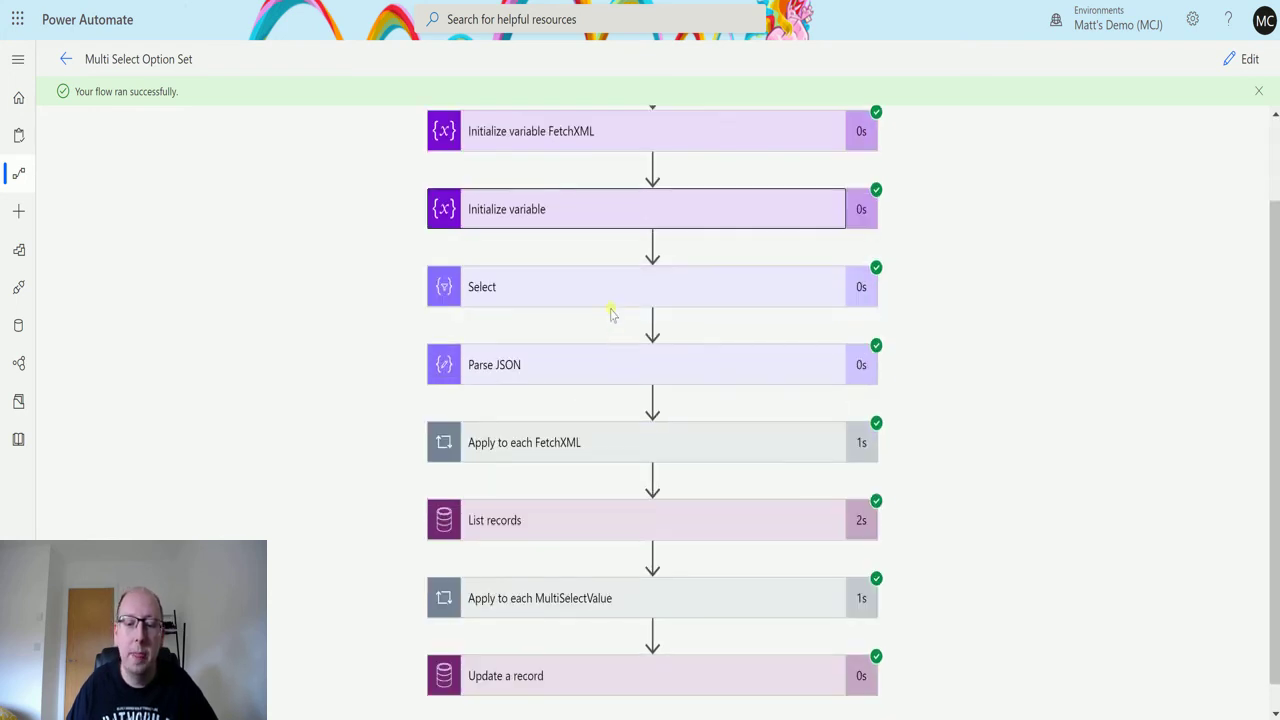
left_click(605, 288)
scroll(634, 346, "down", 1)
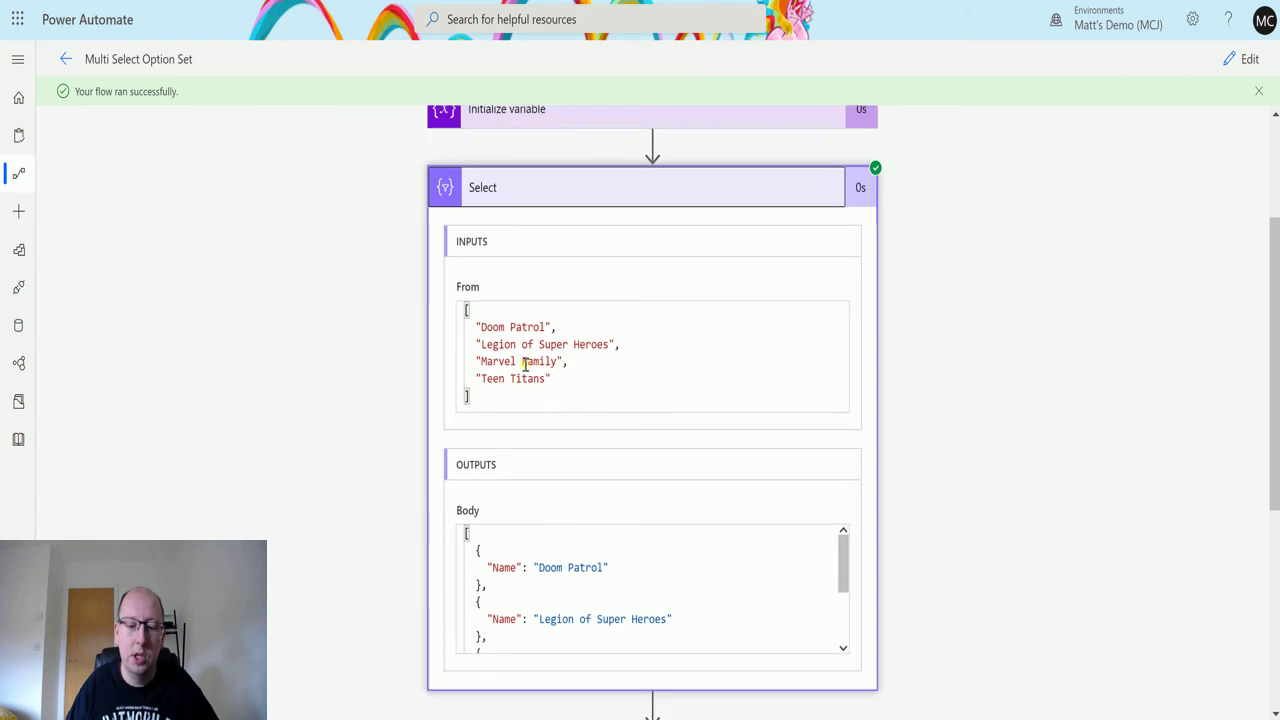
left_click_drag(471, 391, 458, 307)
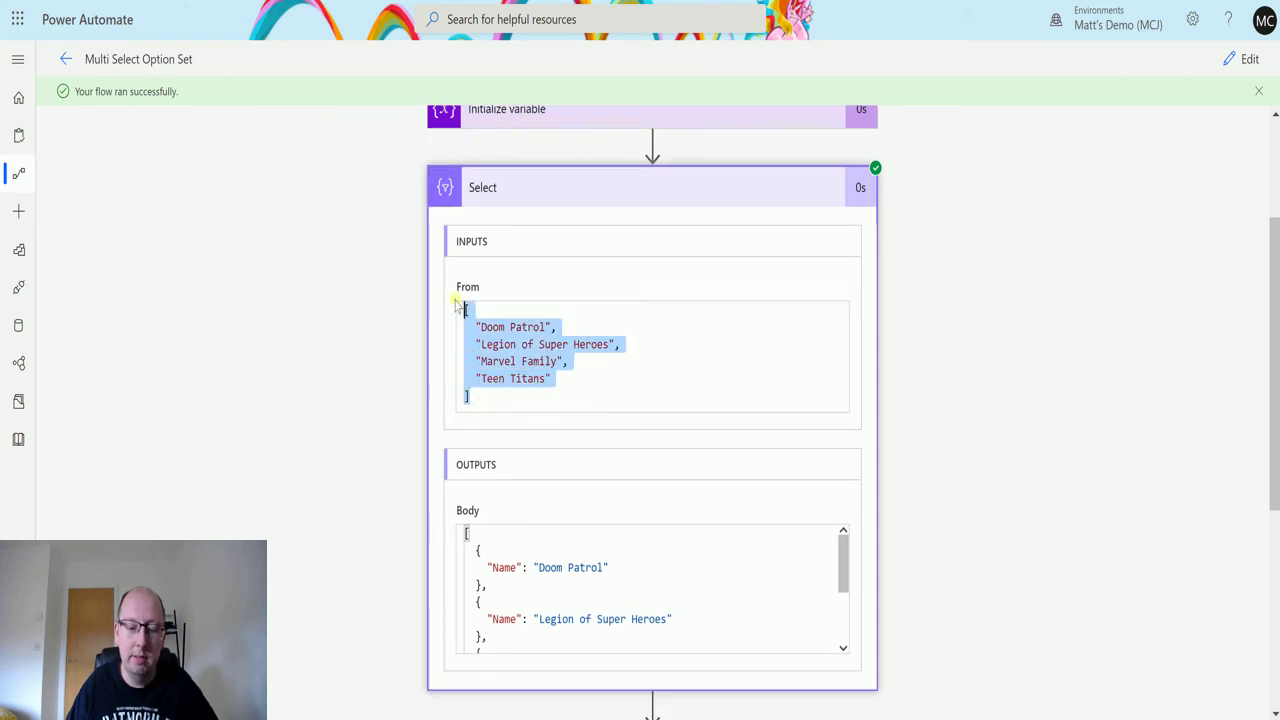
scroll(537, 443, "down", 2)
scroll(518, 374, "up", 1)
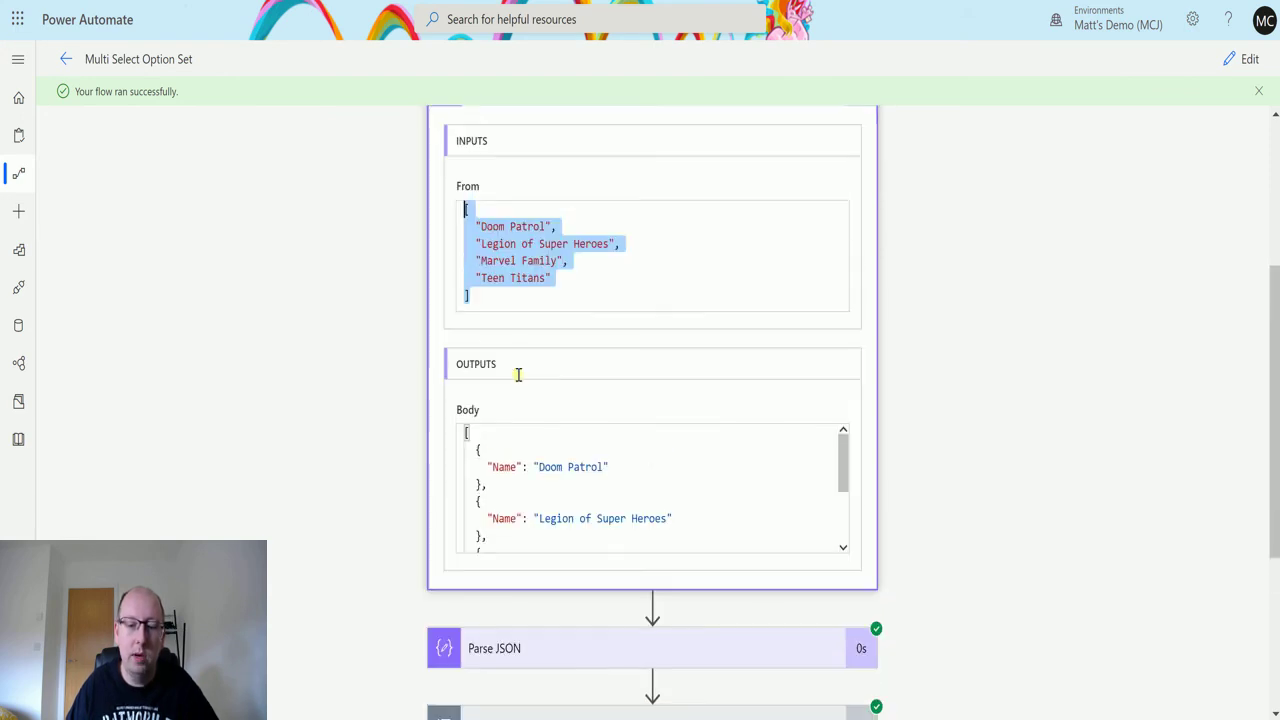
- Read through the Name objects in the Select action's output body, and collapse the action
left_click(505, 467)
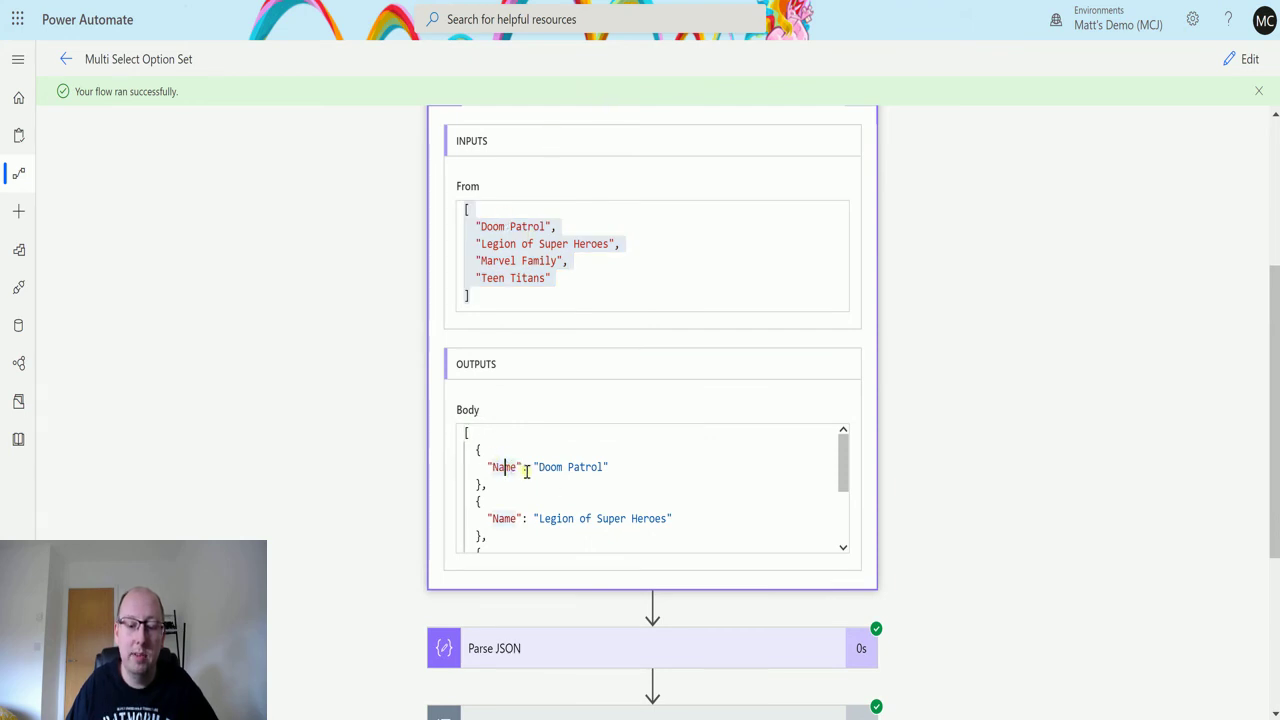
left_click_drag(524, 467, 619, 472)
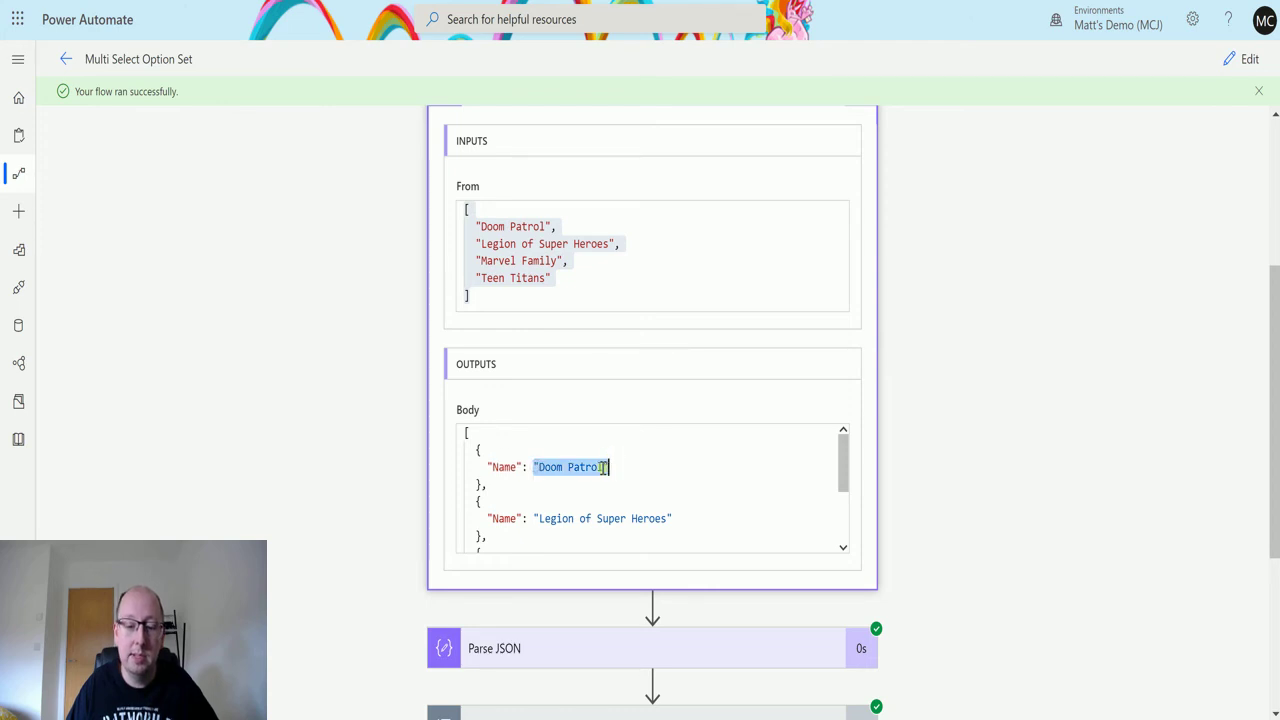
left_click_drag(511, 491, 483, 463)
scroll(514, 477, "down", 5)
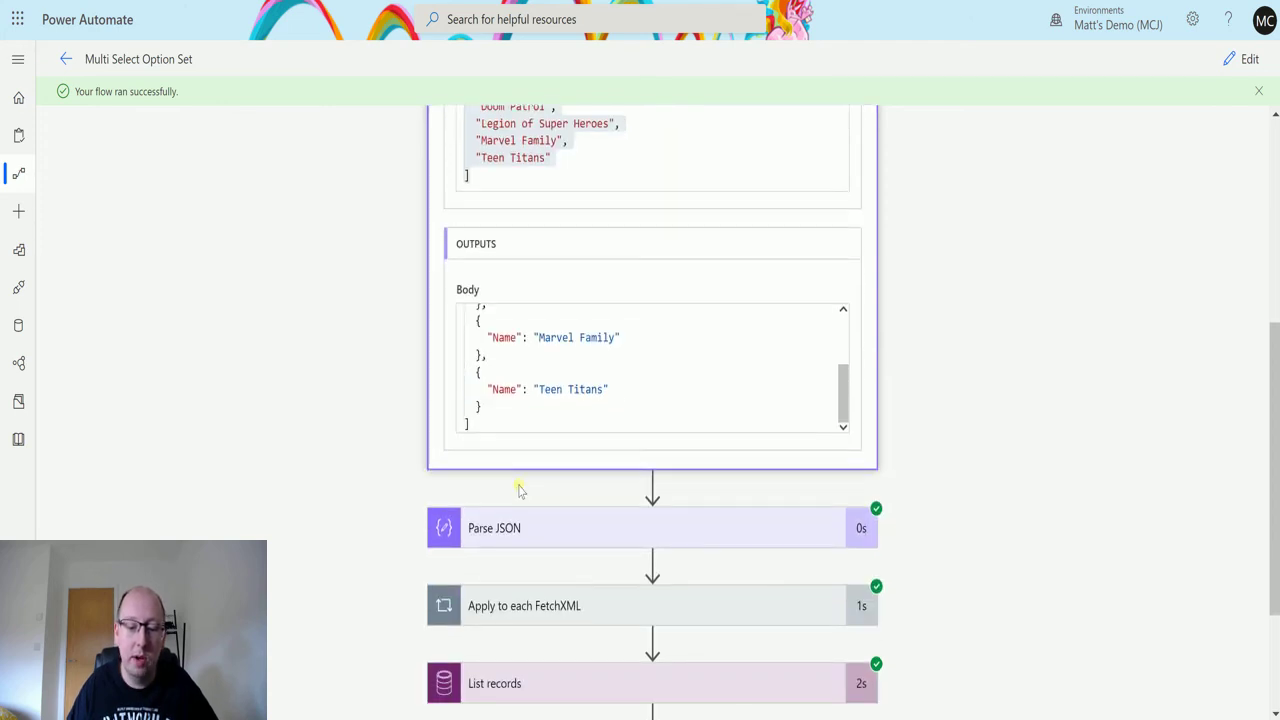
scroll(518, 490, "up", 2)
left_click_drag(490, 536, 475, 452)
scroll(509, 505, "up", 5)
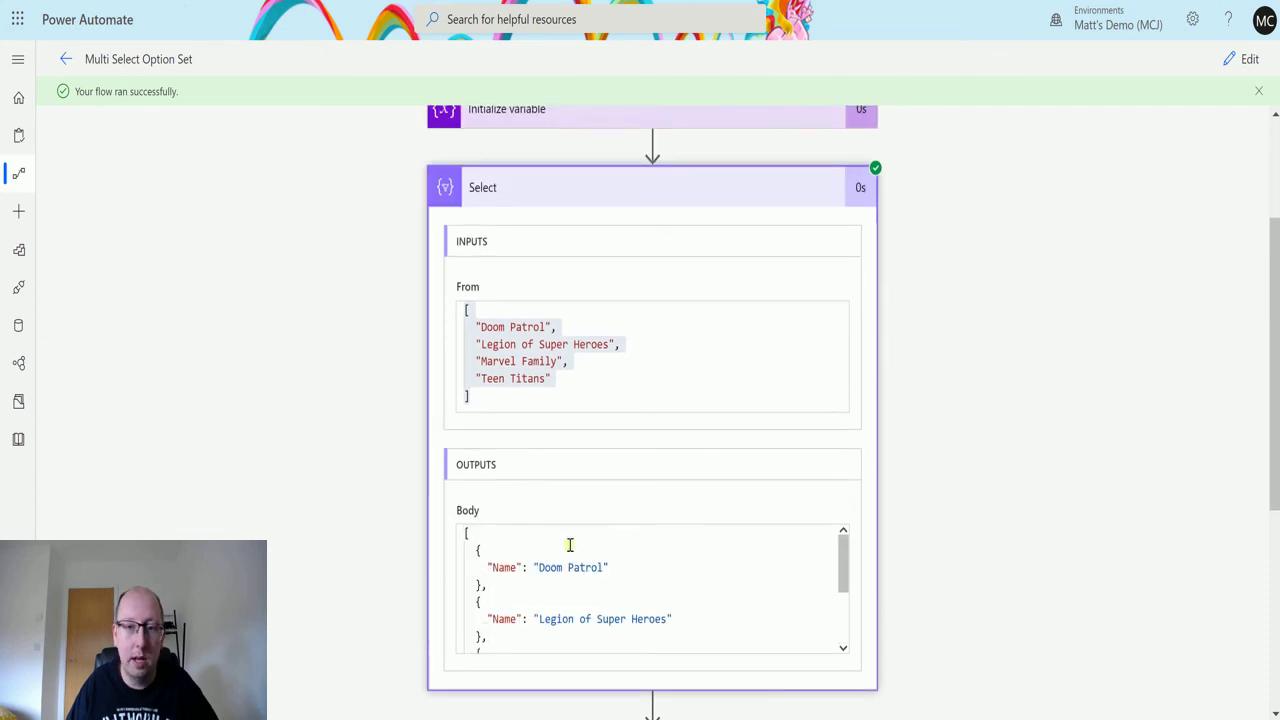
left_click(681, 210)
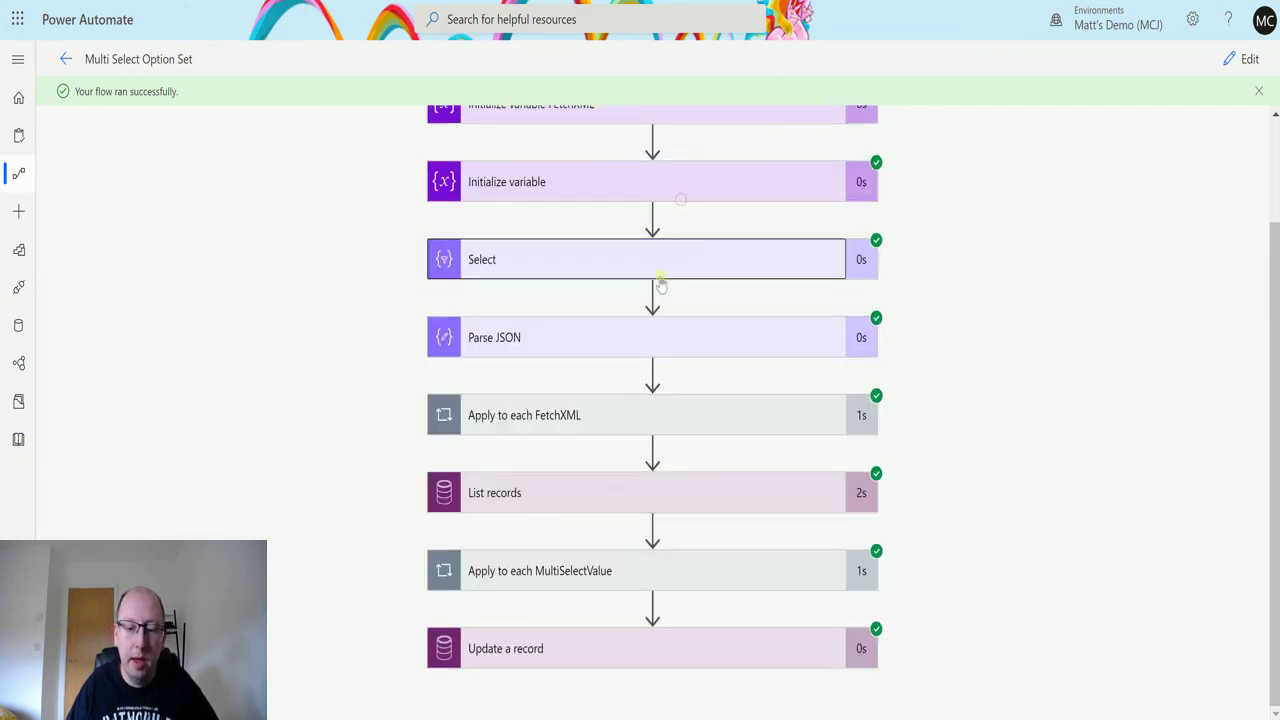
- Examine the content, schema and output body of the Parse JSON action, and collapse it
left_click(651, 336)
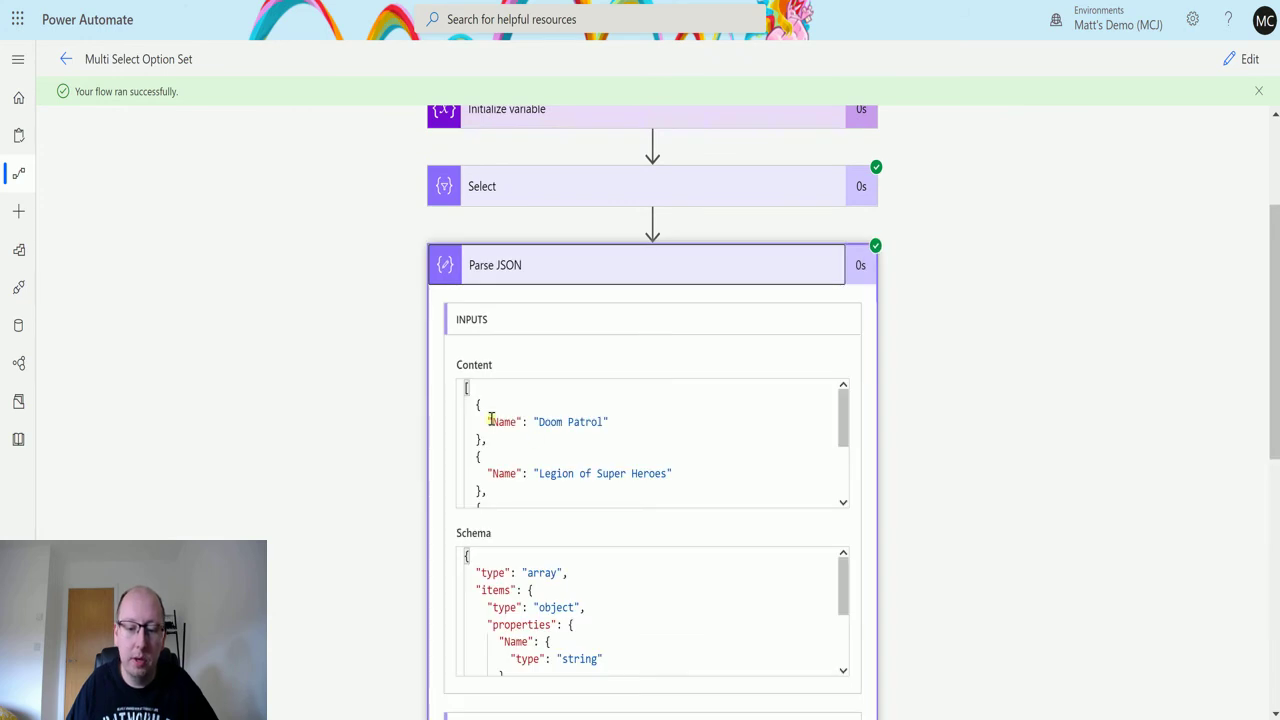
scroll(677, 374, "down", 6)
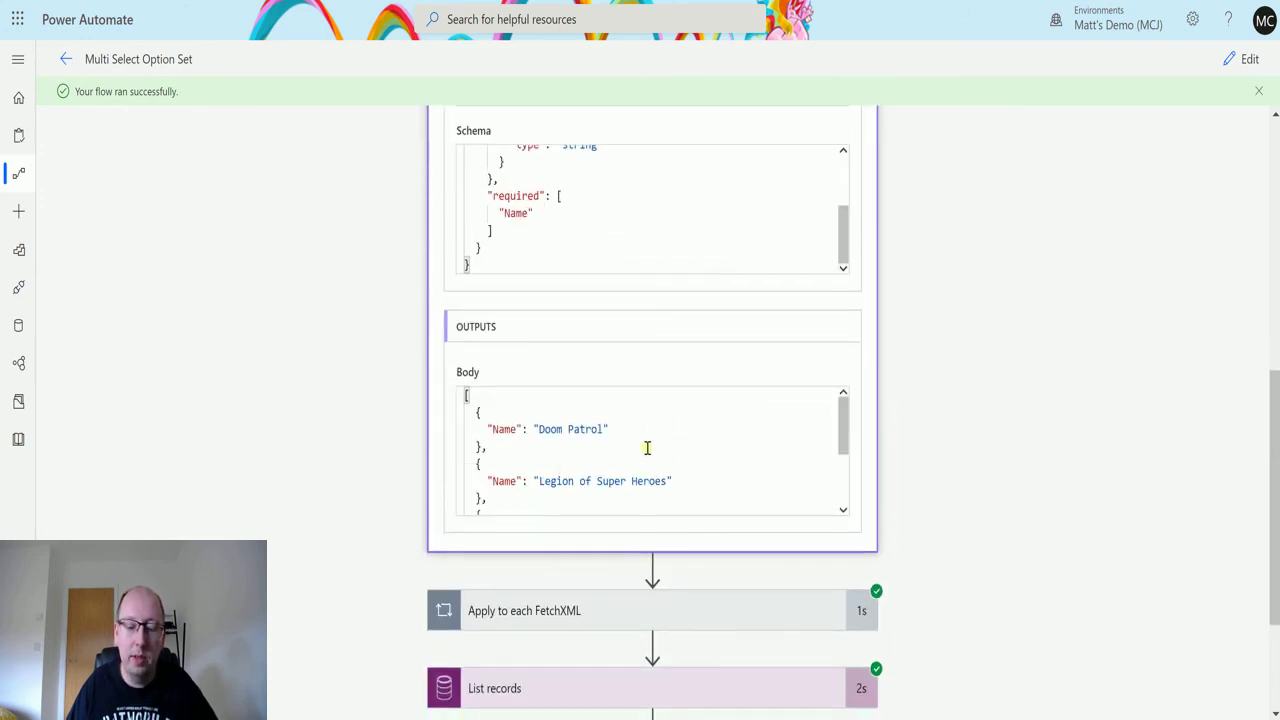
scroll(644, 455, "up", 3)
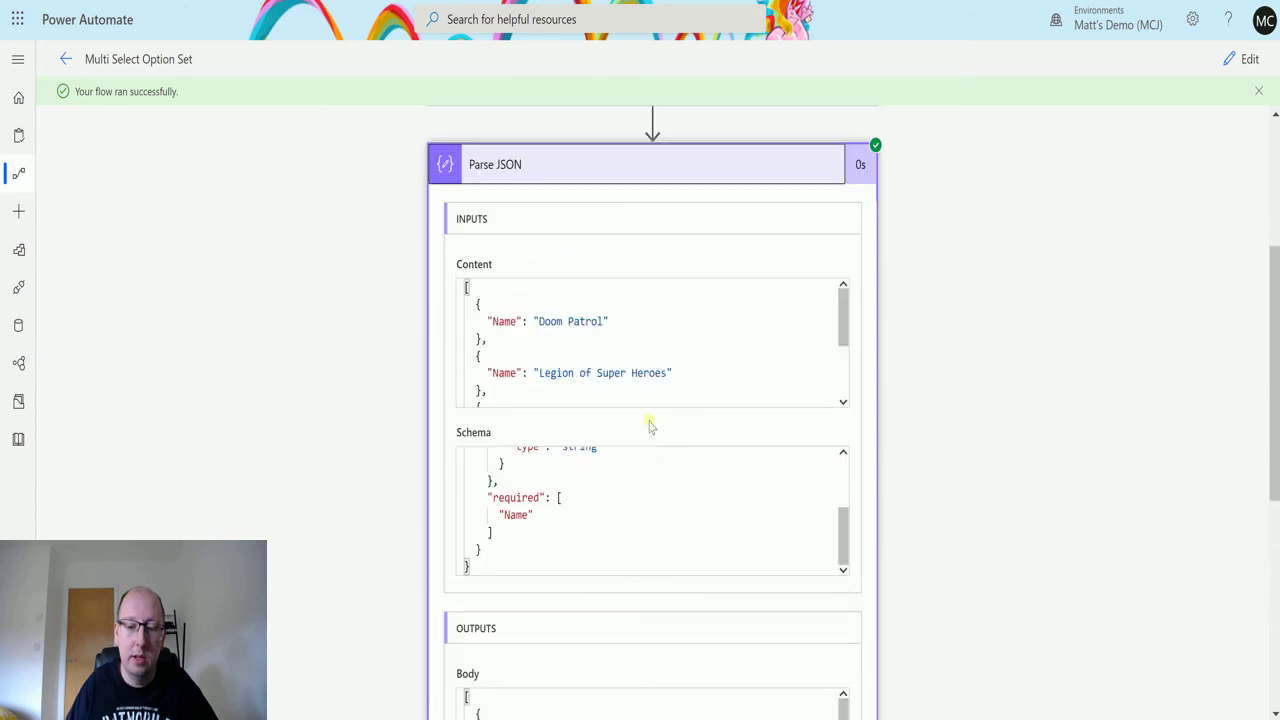
left_click(654, 166)
- Expand the Apply to each FetchXML loop and read the first iteration's appended condition value, briefly rechecking the Parse JSON action
left_click(619, 424)
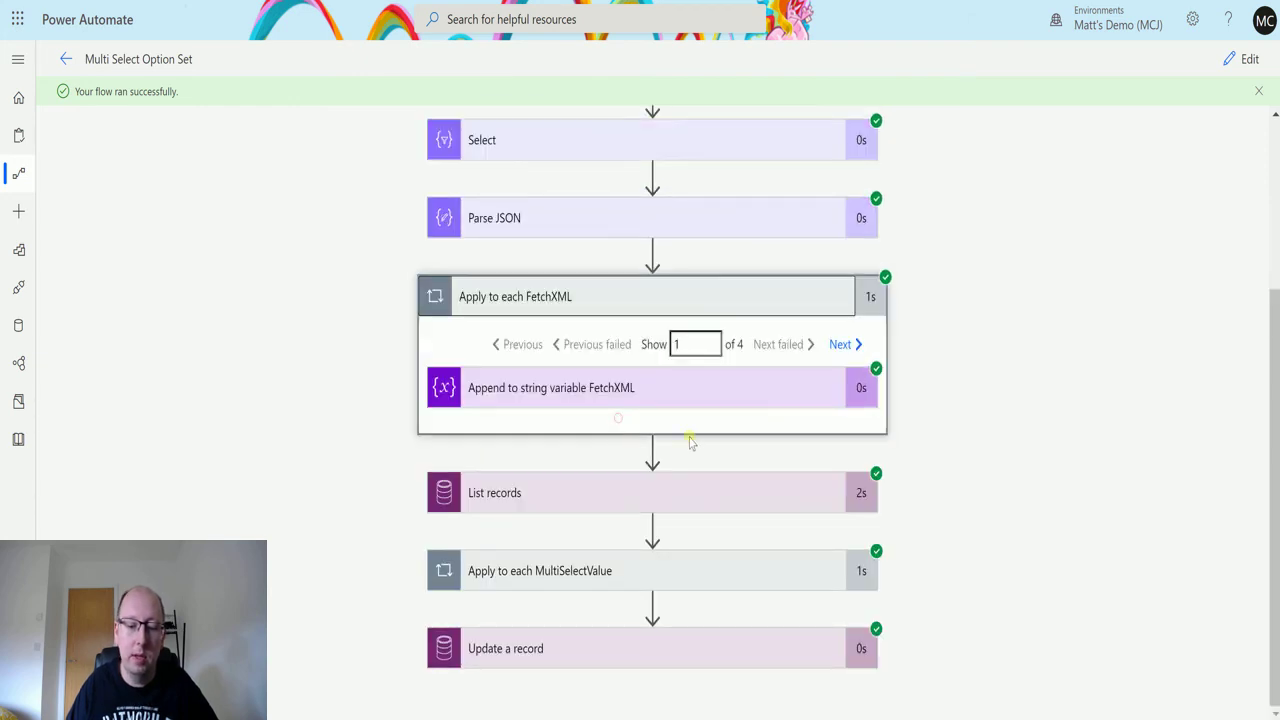
left_click(599, 389)
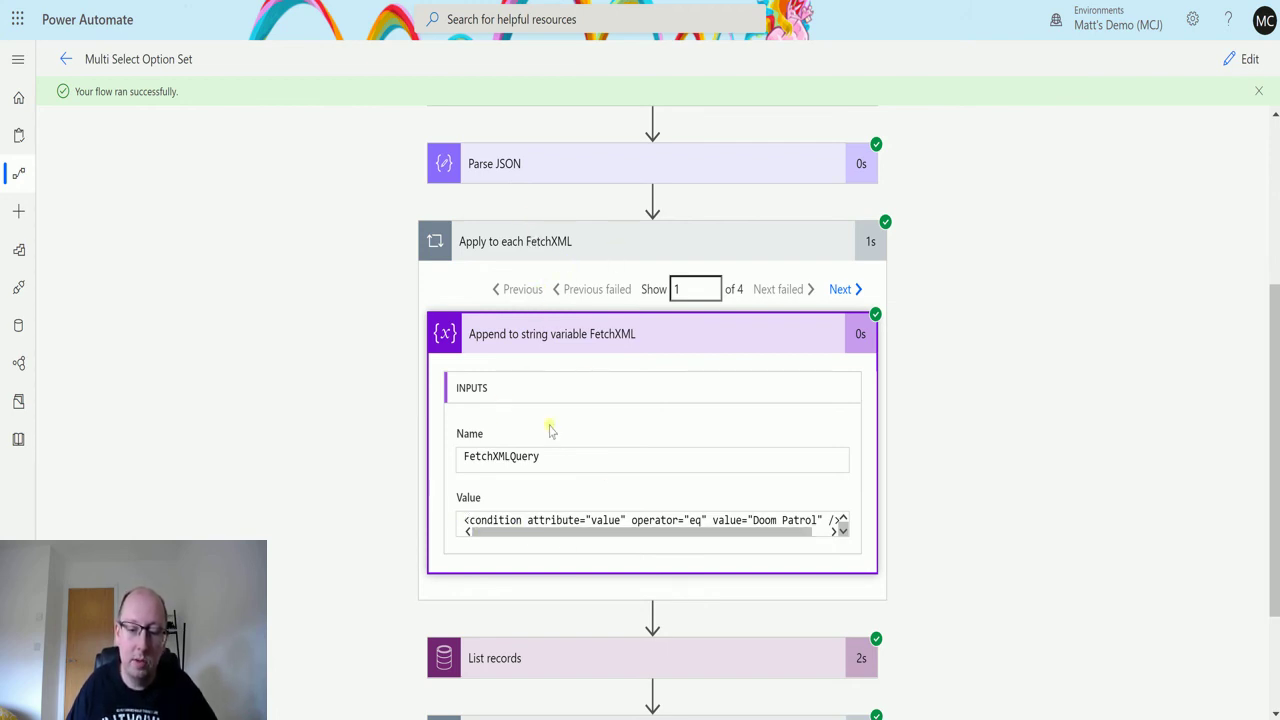
mouse_move(487, 534)
left_mouse_down()
mouse_move(507, 538)
mouse_move(463, 533)
left_mouse_up()
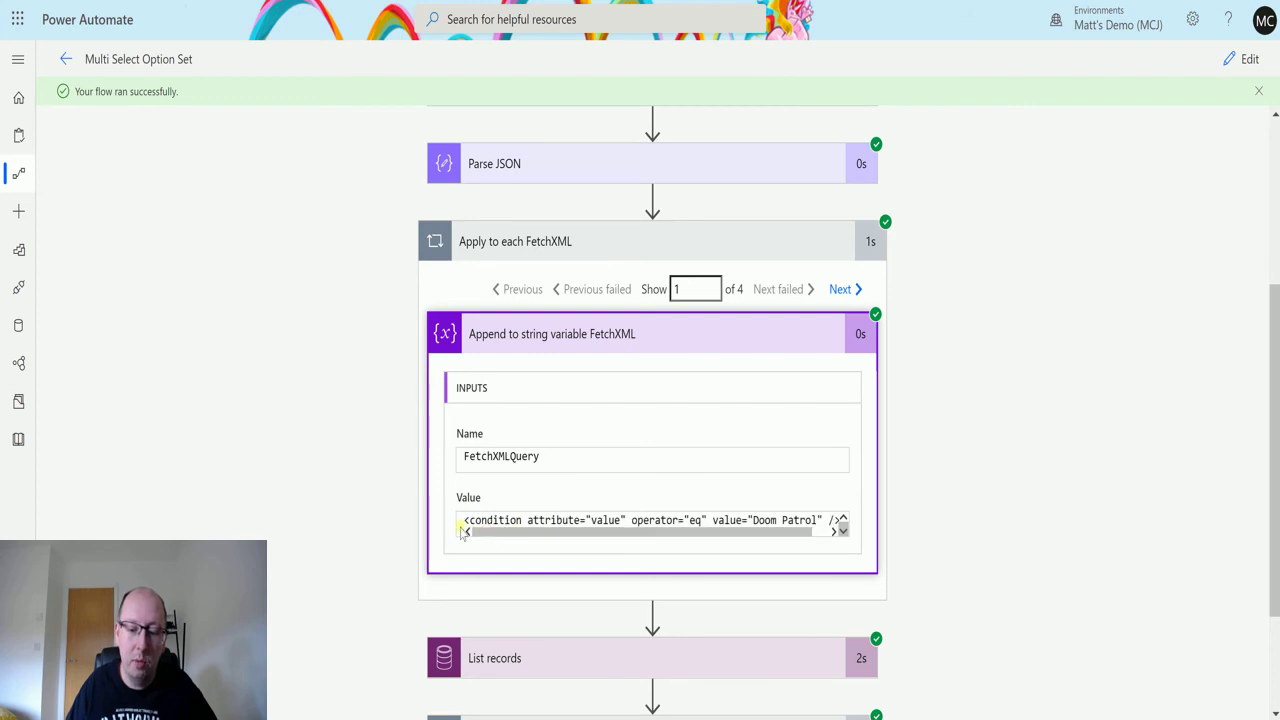
left_click_drag(657, 534, 729, 543)
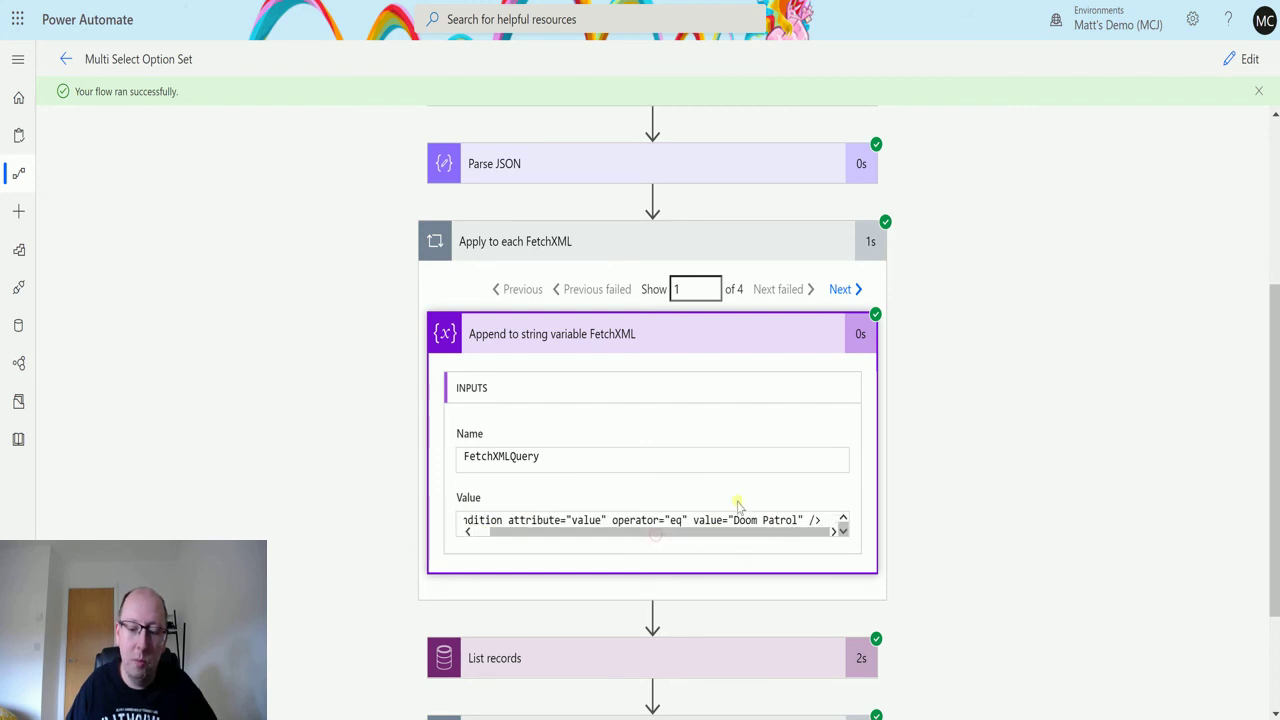
left_click(693, 170)
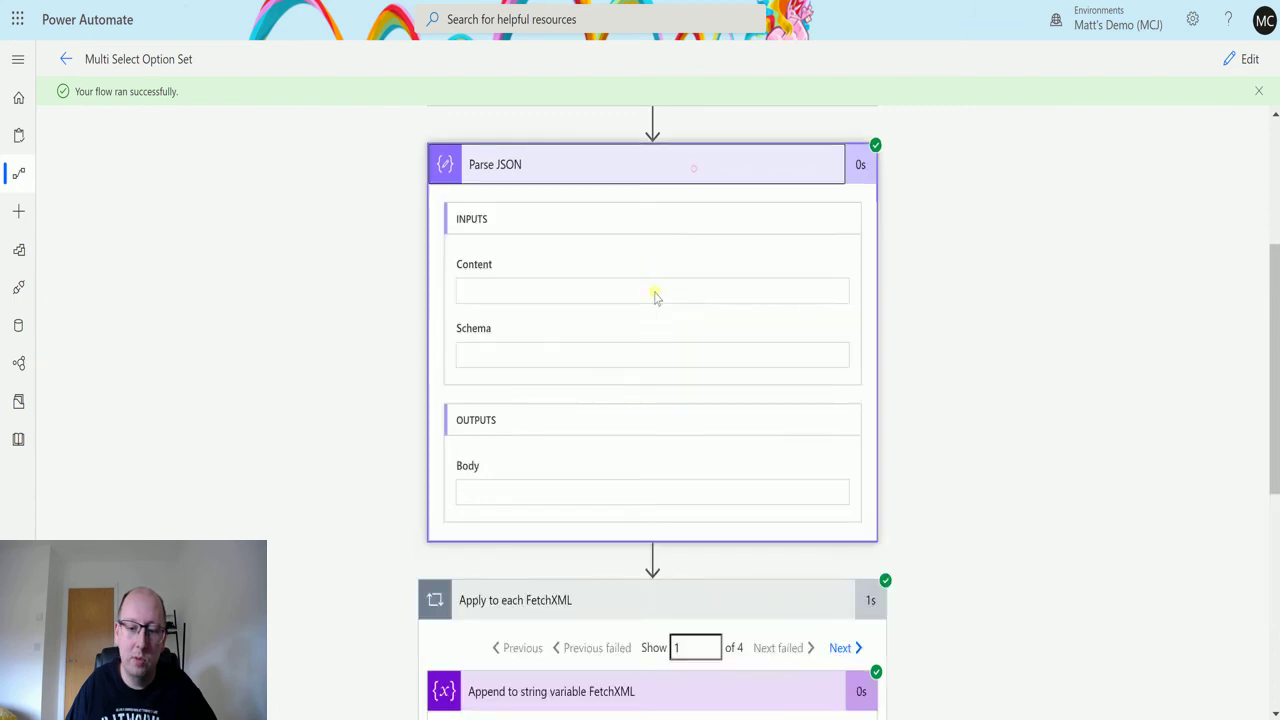
left_click(679, 184)
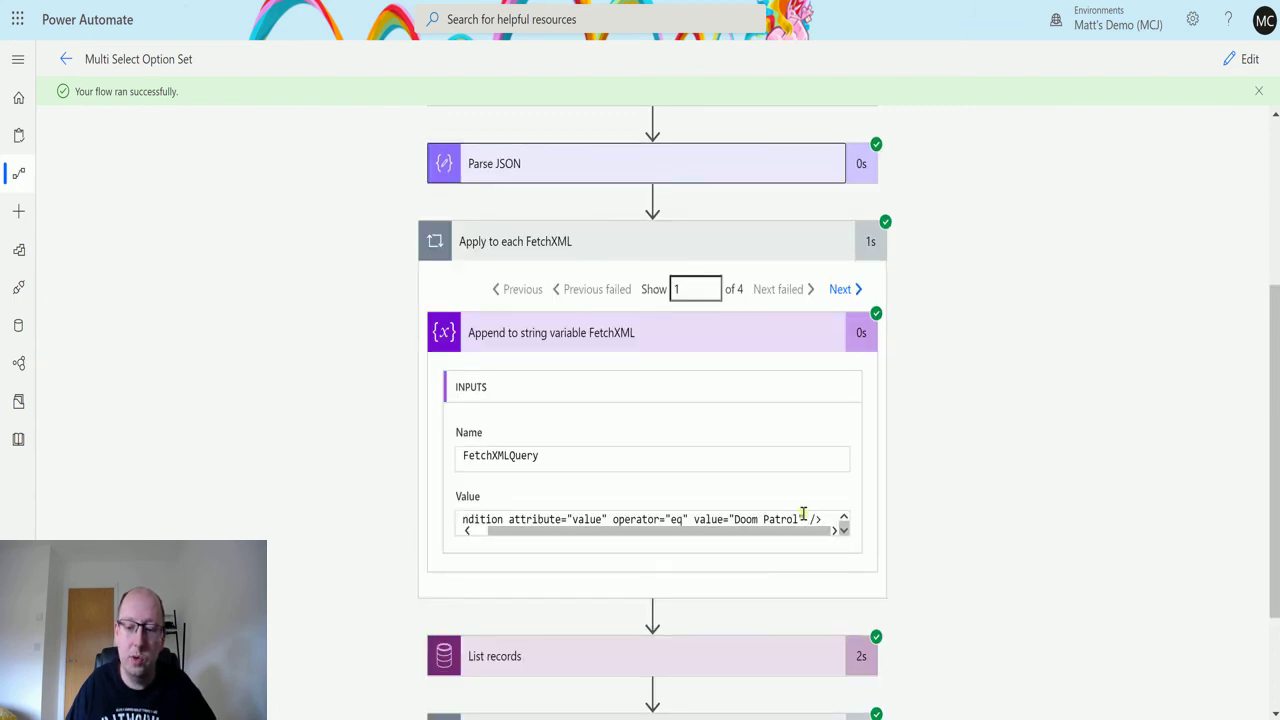
- Page through the second and third iterations of the Apply to each FetchXML loop, and collapse the loop
left_click(842, 290)
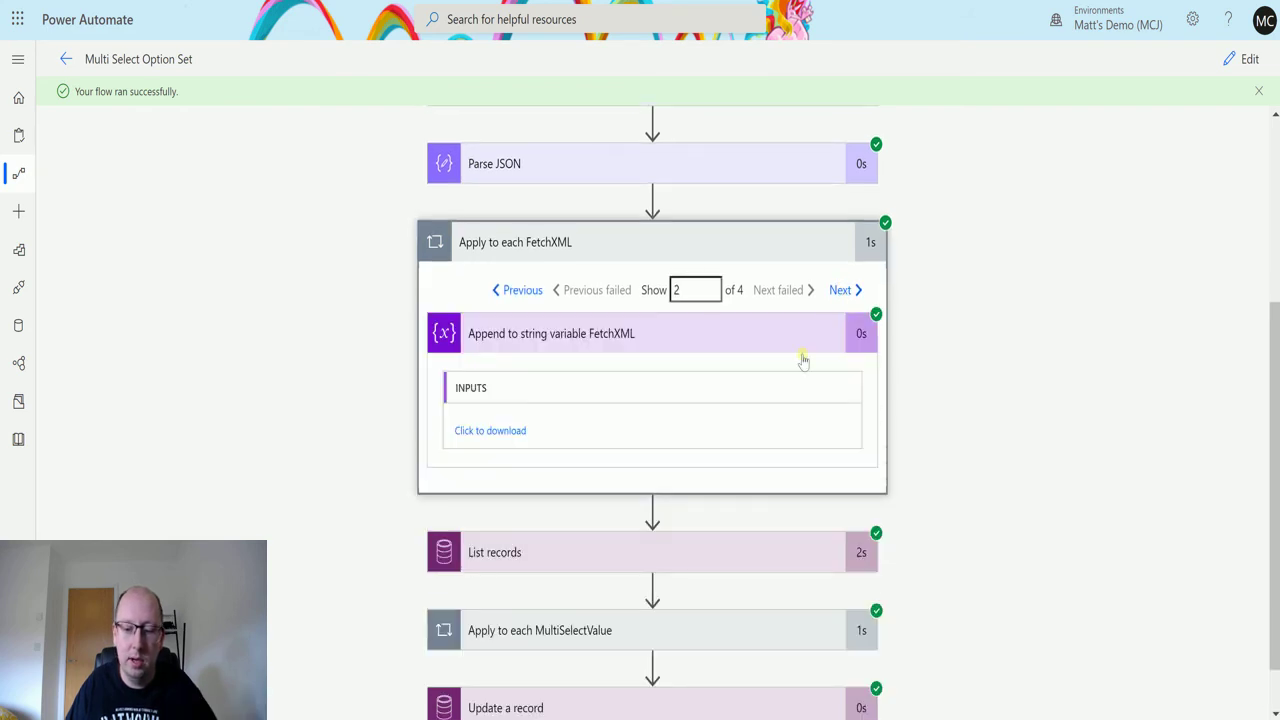
left_click_drag(652, 524, 787, 543)
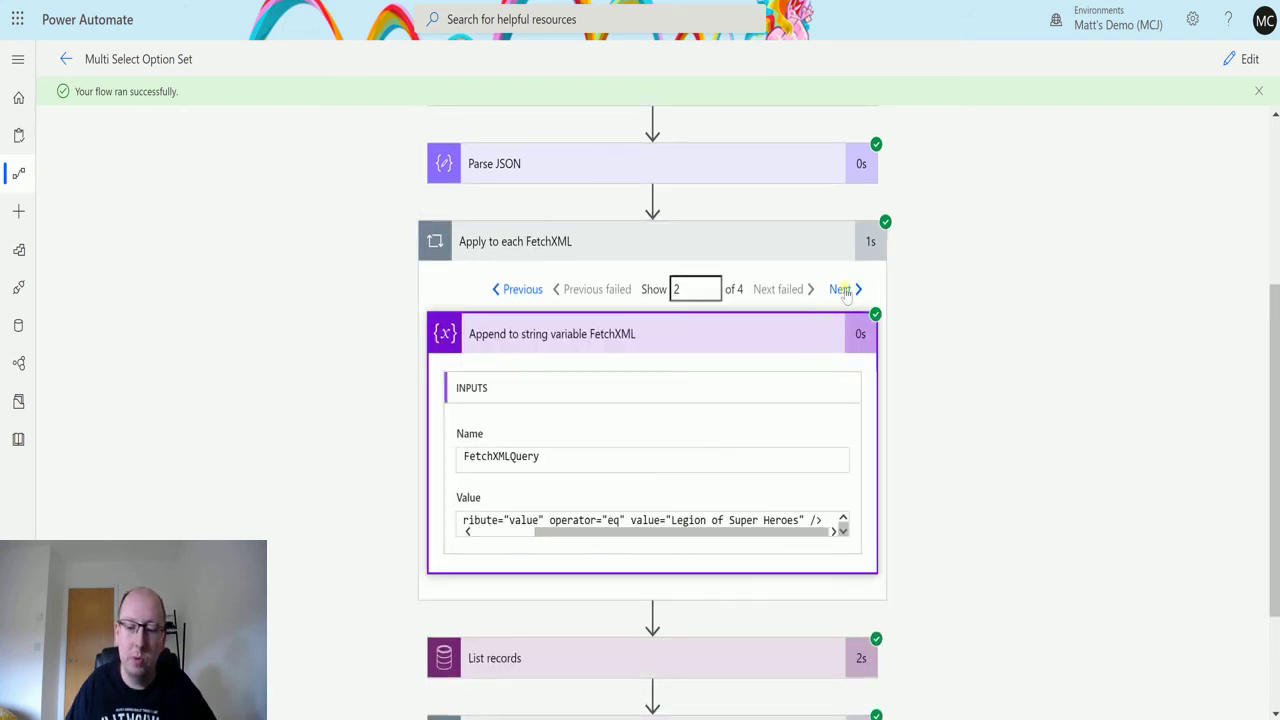
left_click(845, 292)
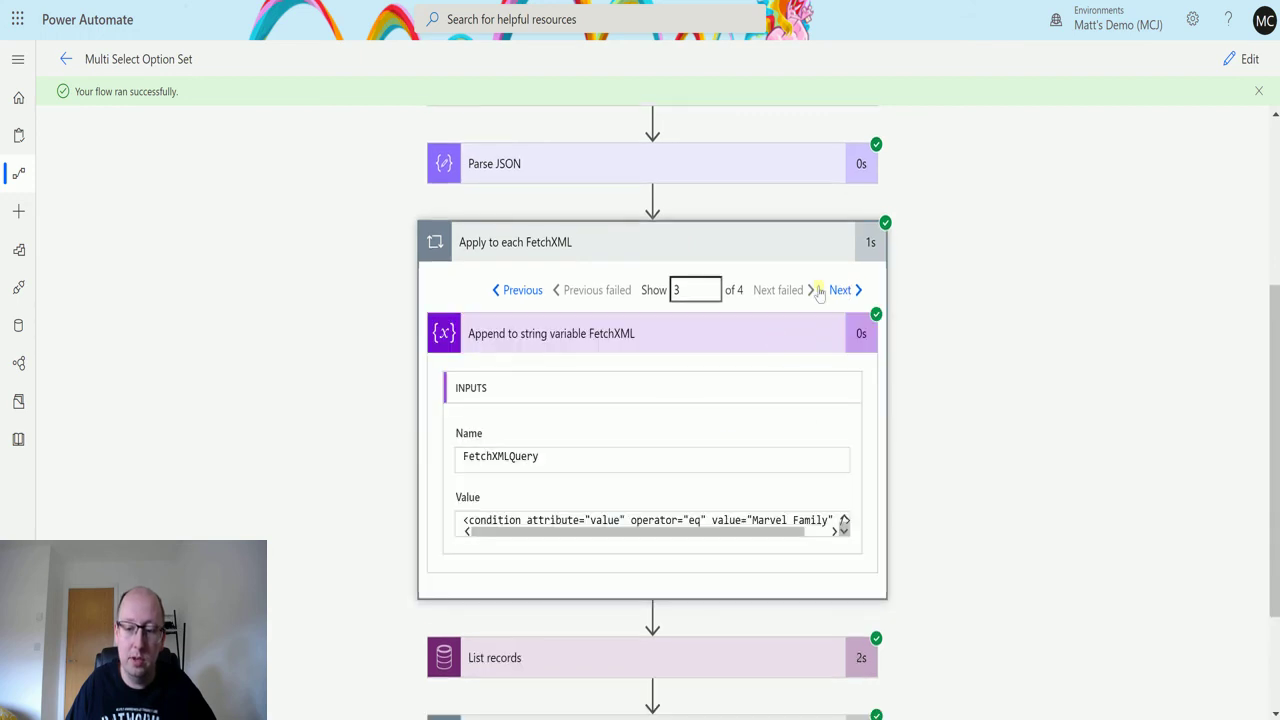
left_click(803, 243)
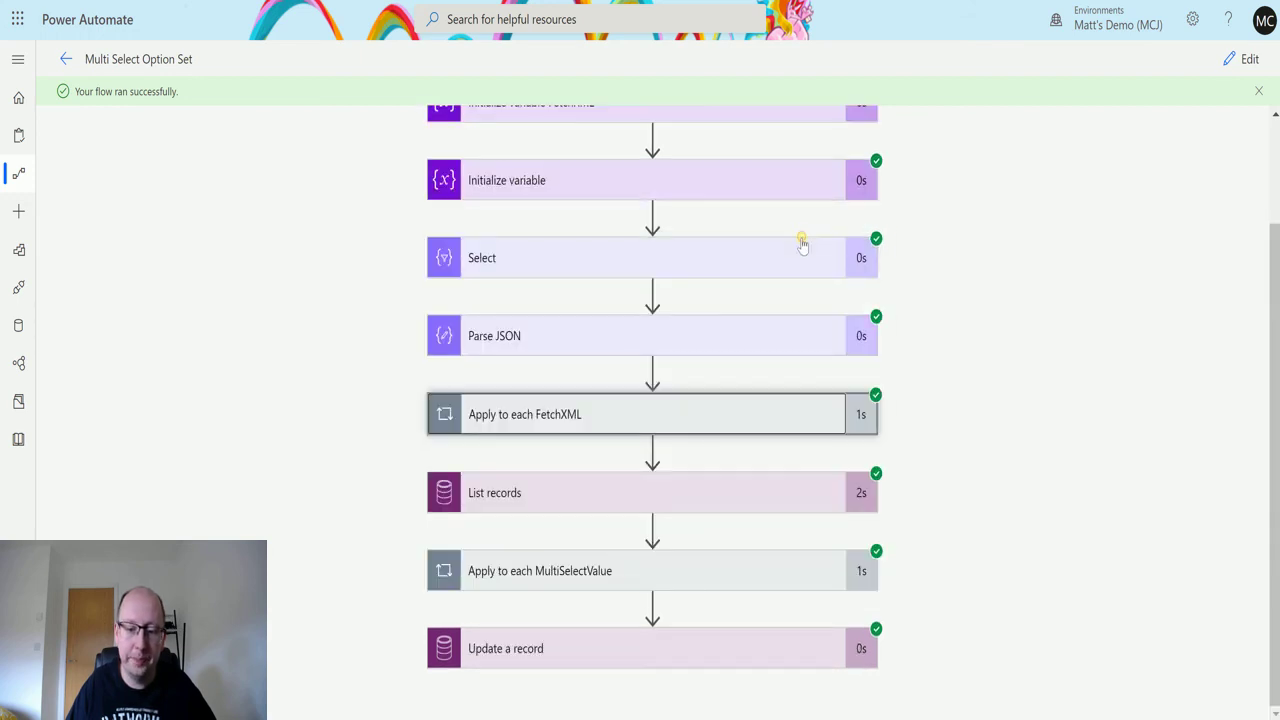
- Examine the List records action's inputs, reading the Fetch Xml Query through to the end of its conditions, and collapse the action
left_click(633, 487)
left_click(487, 484)
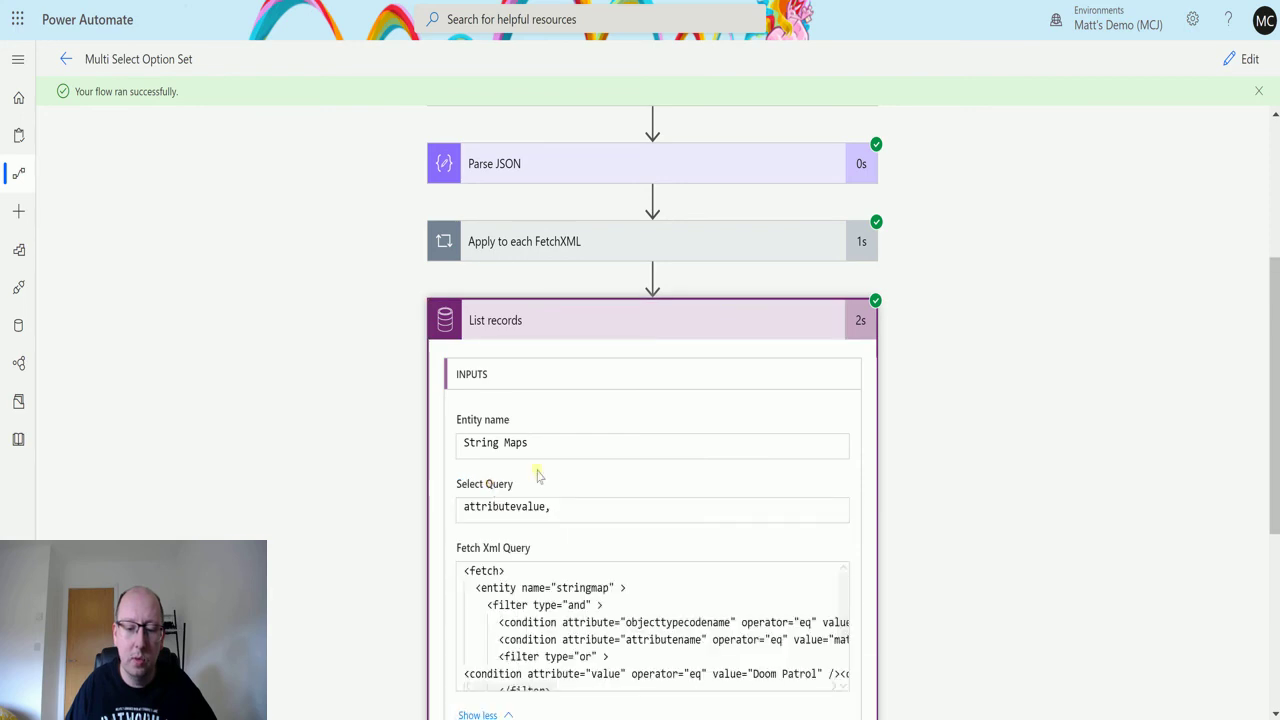
scroll(720, 366, "down", 2)
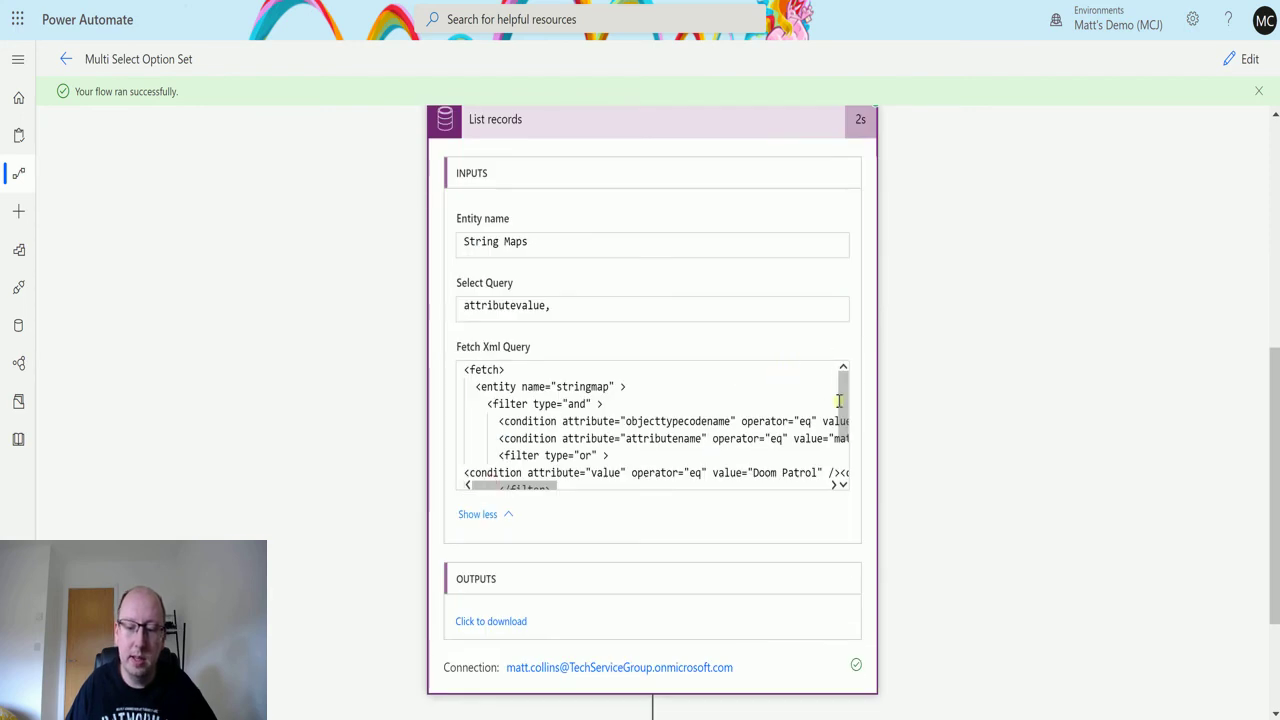
scroll(616, 464, "down", 2)
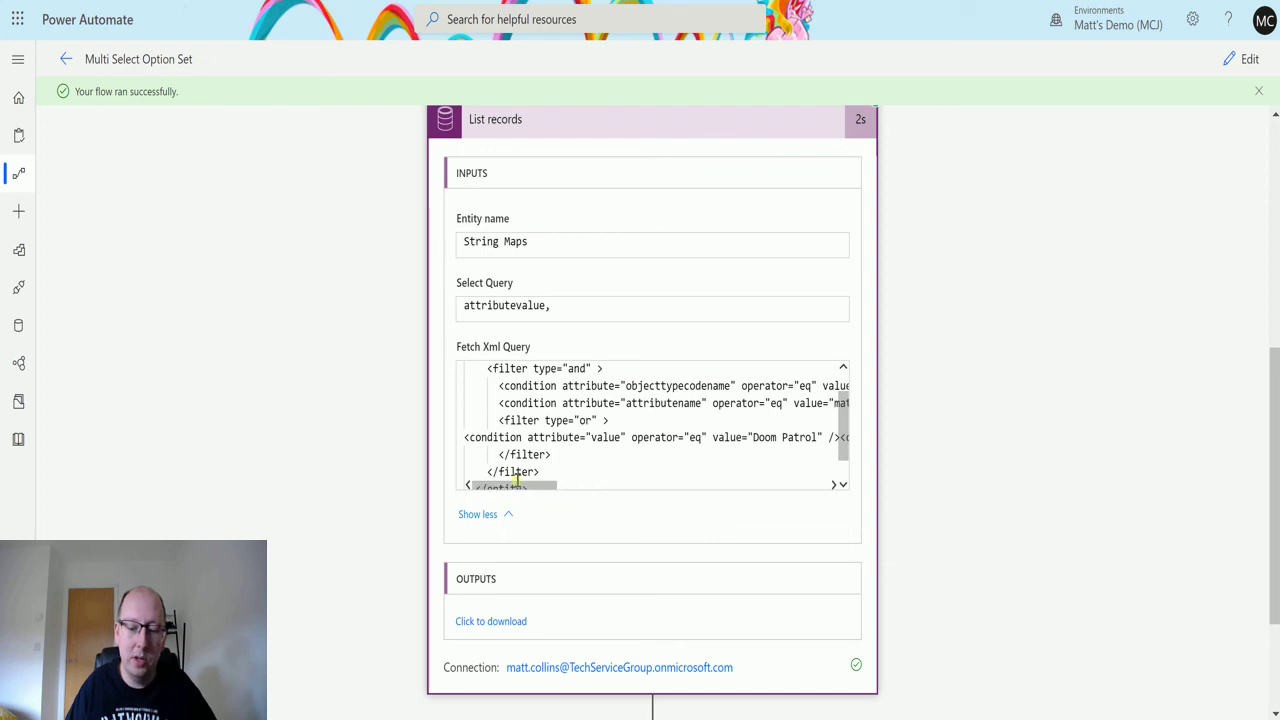
scroll(525, 480, "down", 1)
left_click(554, 437)
left_click_drag(538, 488, 808, 471)
scroll(599, 195, "up", 1)
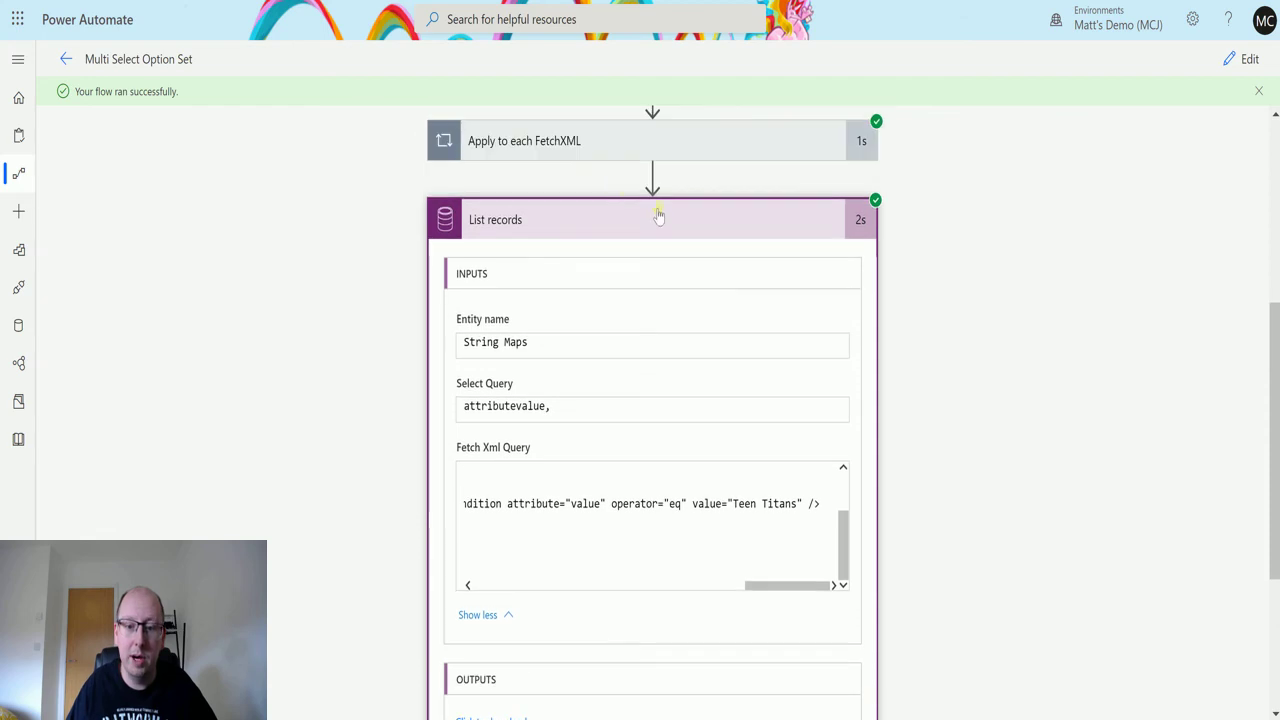
left_click(660, 222)
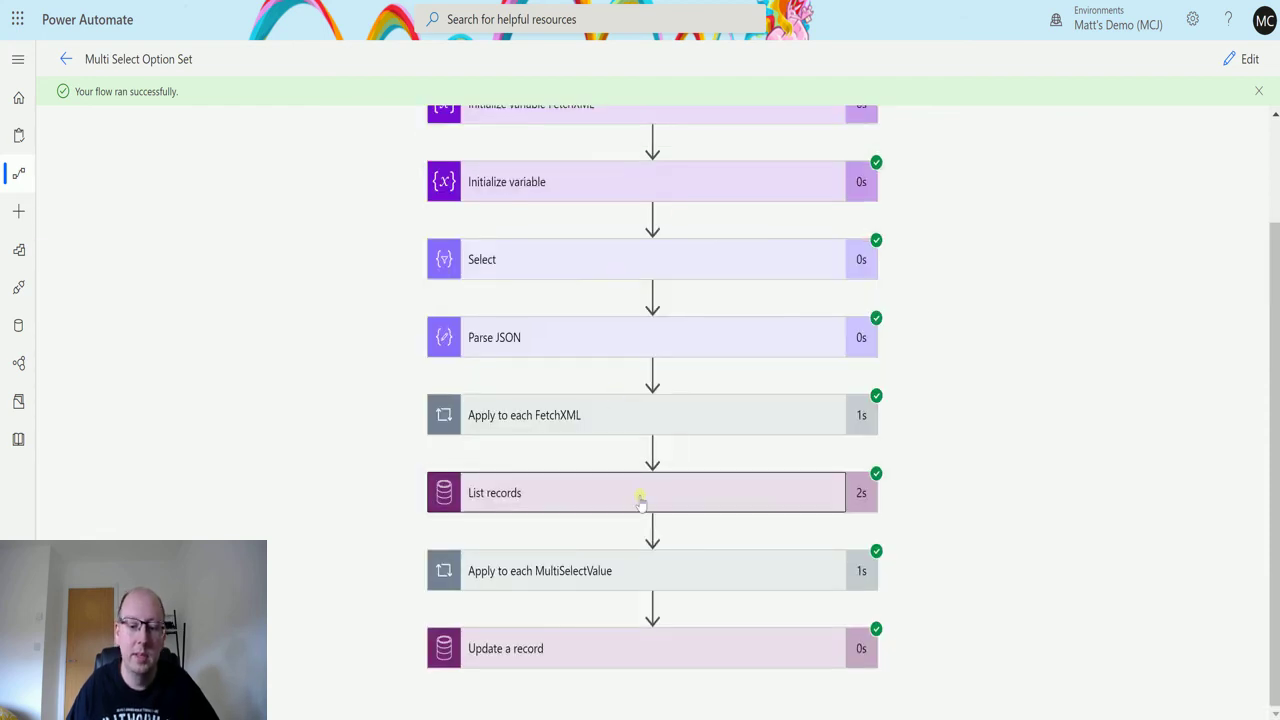
- Expand the Apply to each MultiSelectValue loop and check the appended value while paging through to the fourth iteration
left_click(624, 569)
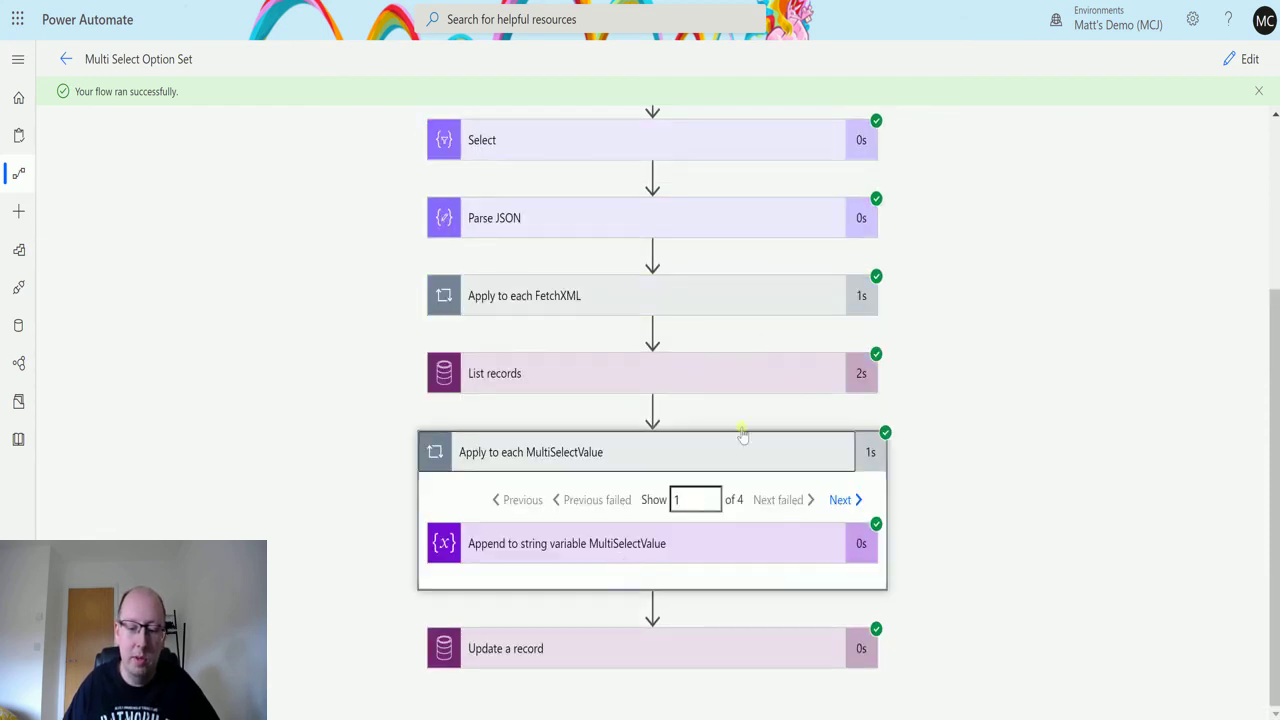
left_click(687, 545)
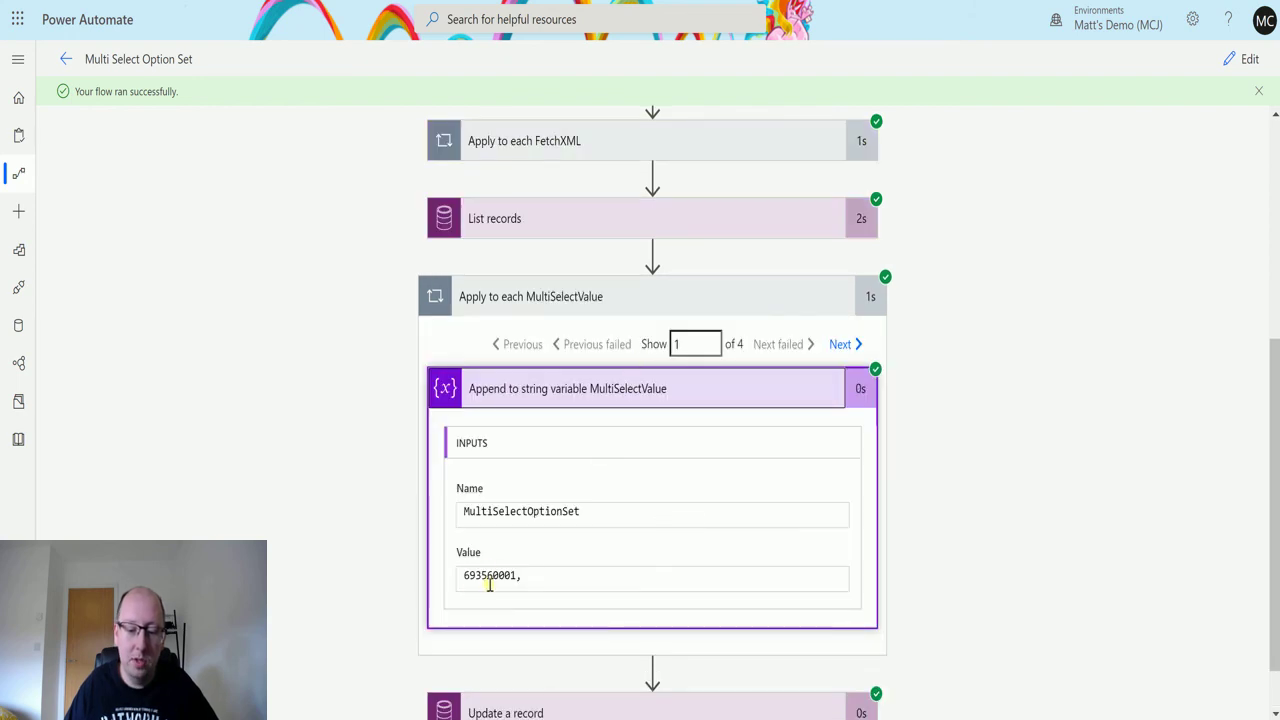
left_click(838, 344)
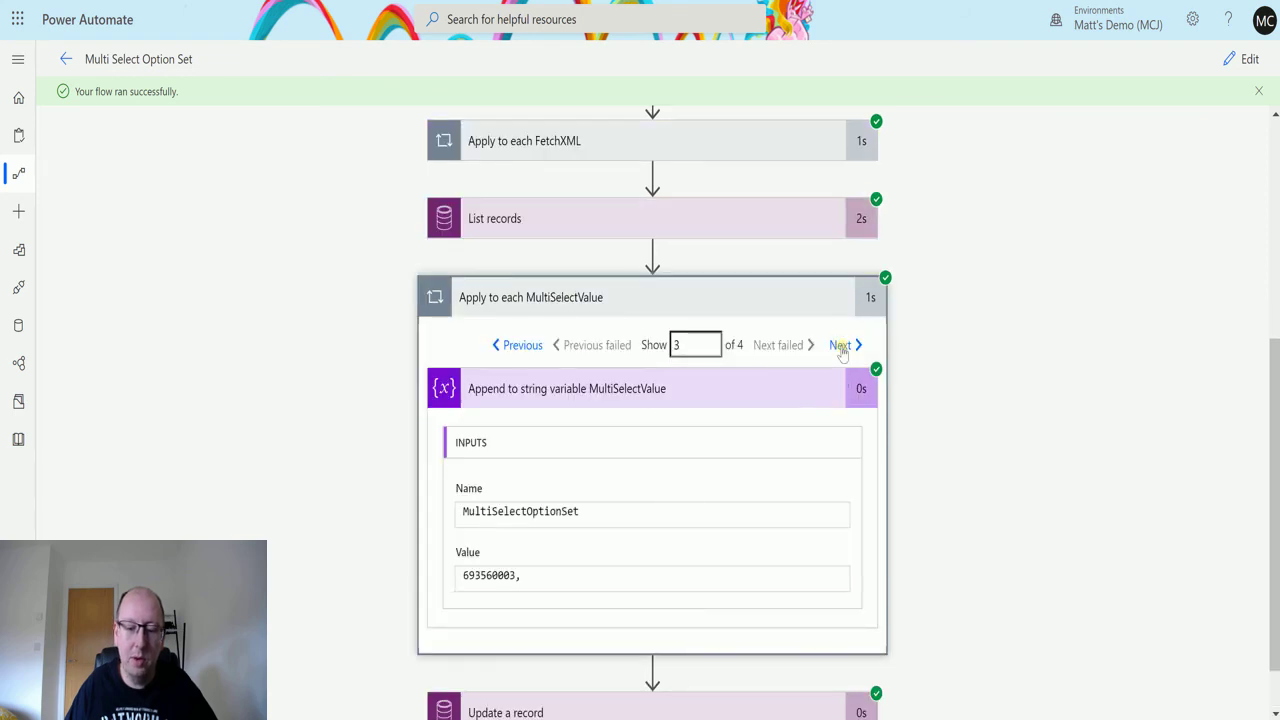
left_click(840, 345)
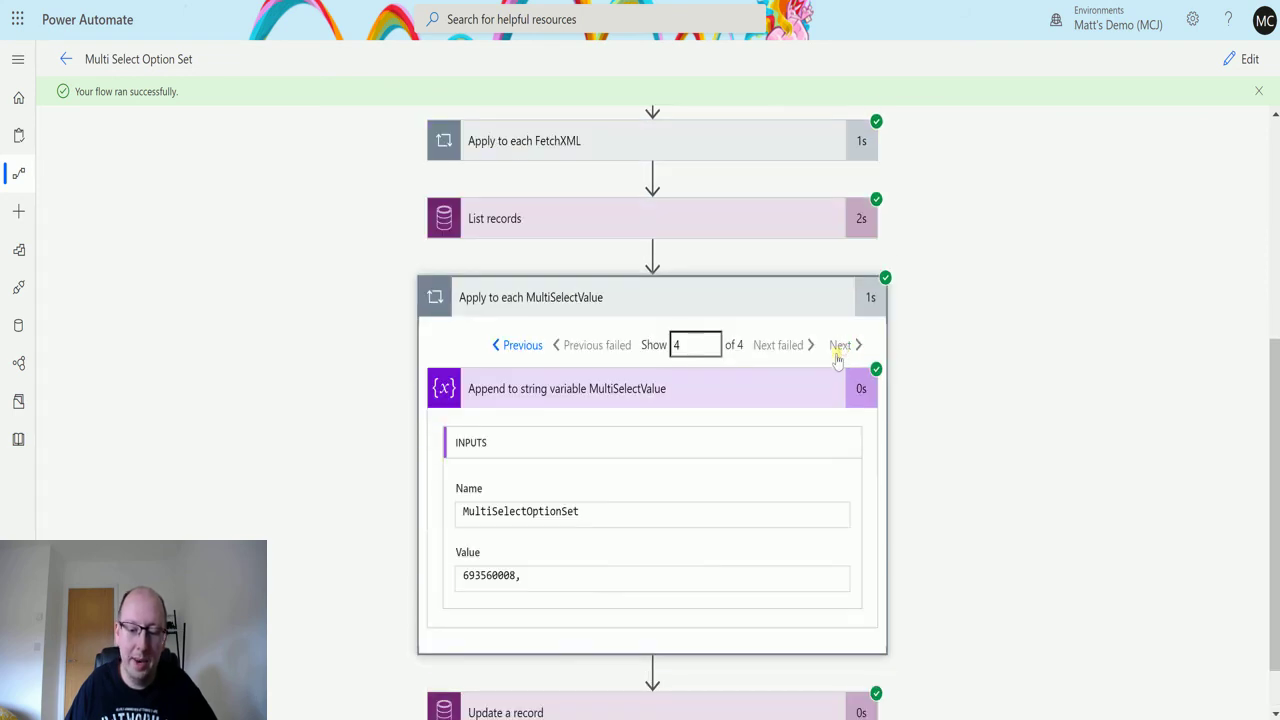
scroll(785, 290, "down", 1)
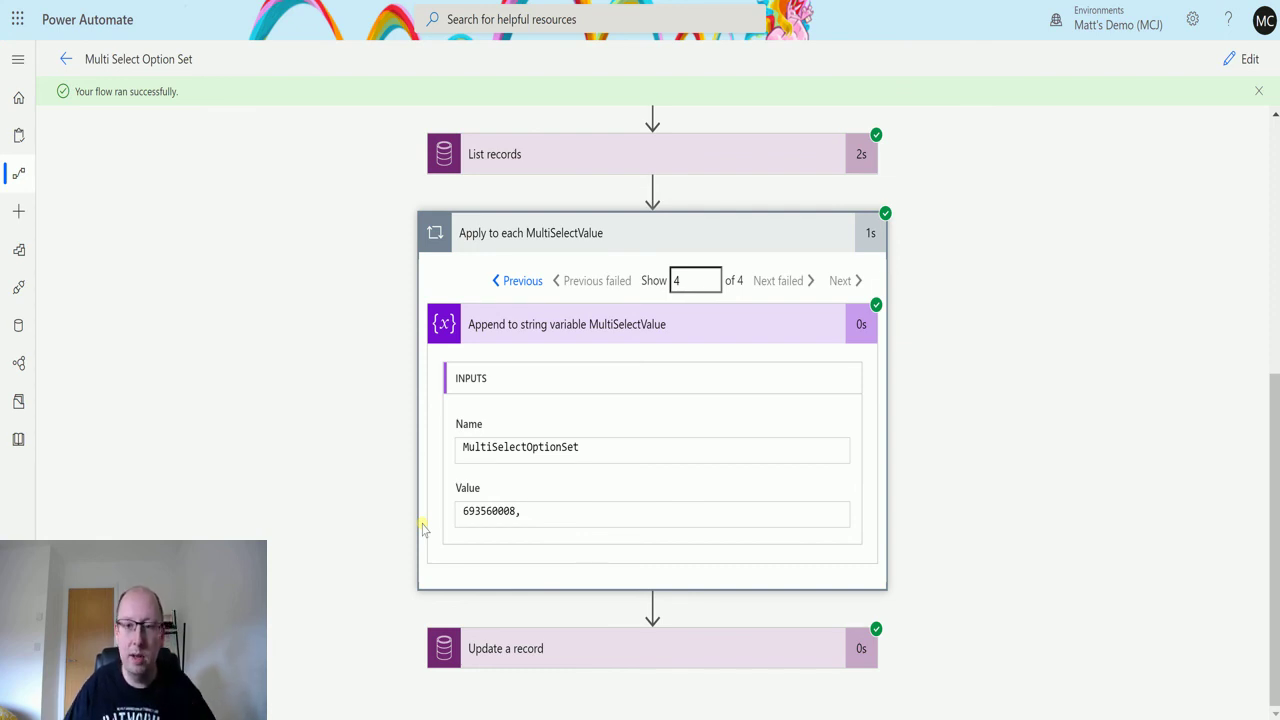
- Collapse the Apply to each MultiSelectValue loop and expand the Update a record action to view its inputs and outputs
left_click(718, 240)
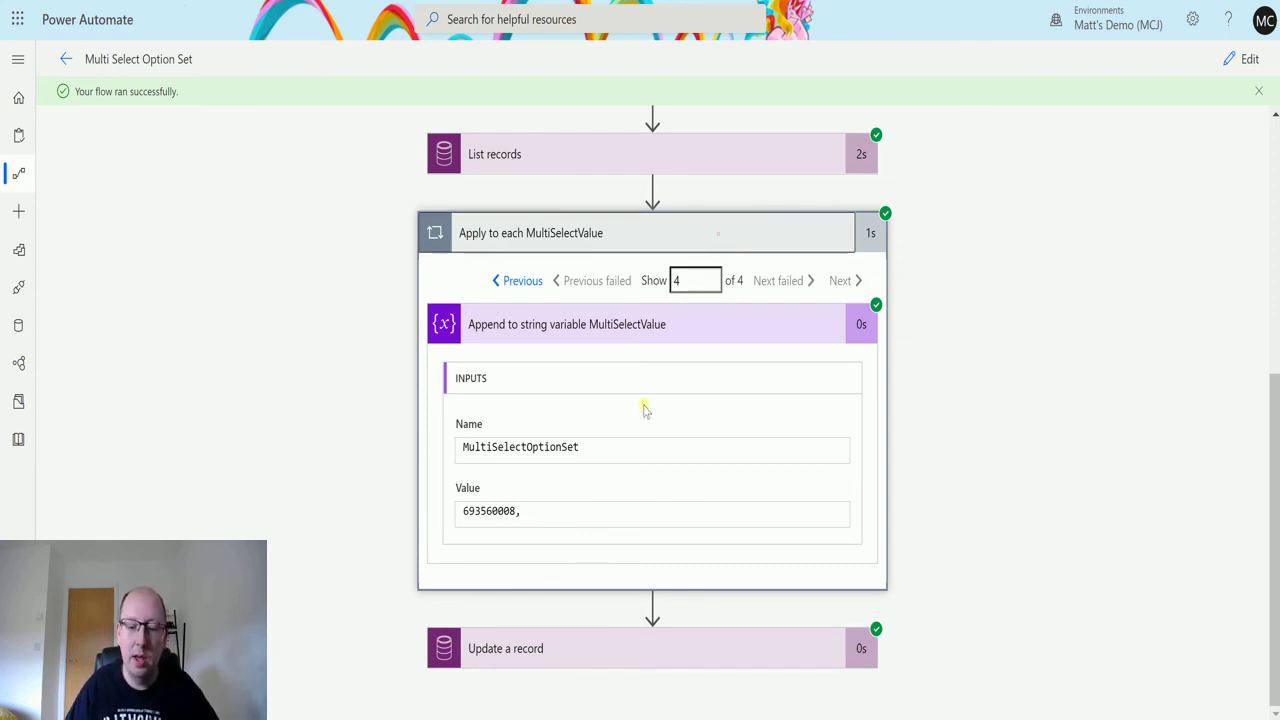
left_click(658, 645)
scroll(829, 495, "down", 1)
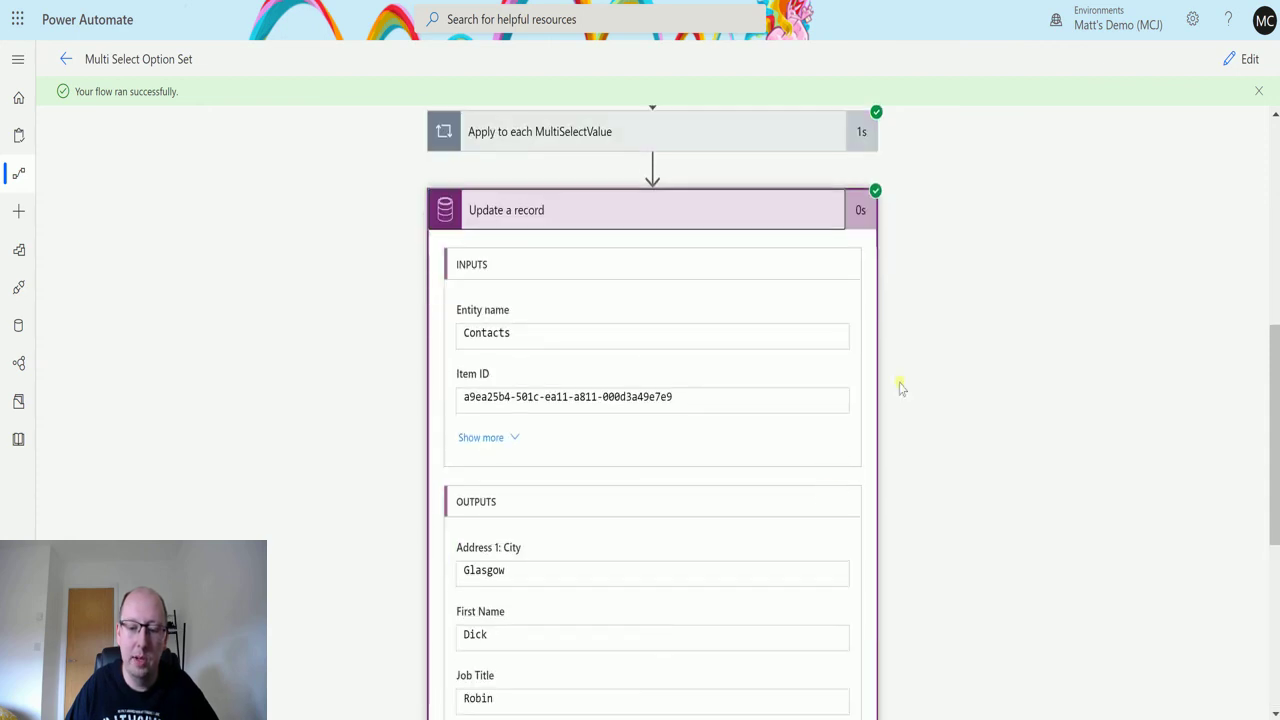
- Switch to the contact in Dynamics 365, refresh the record, and expand the full Super Hero Affiliations list in its details
key("ctrl+Tab")
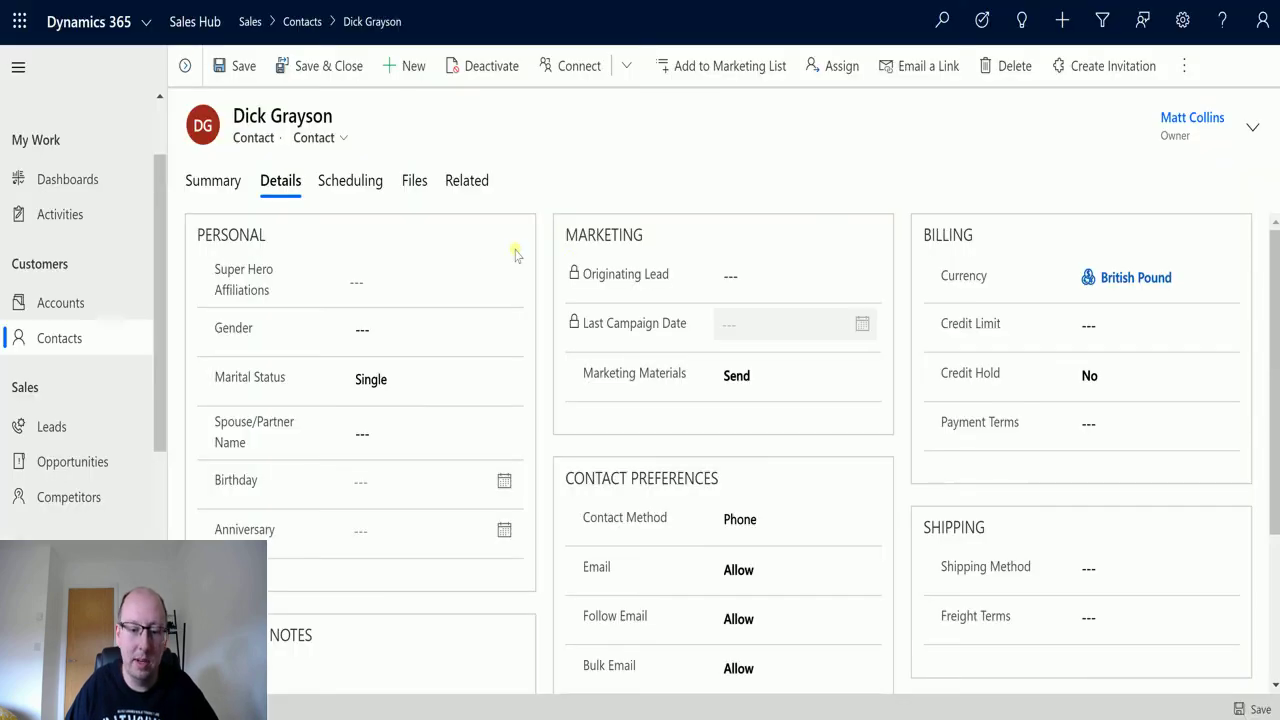
left_click(1183, 66)
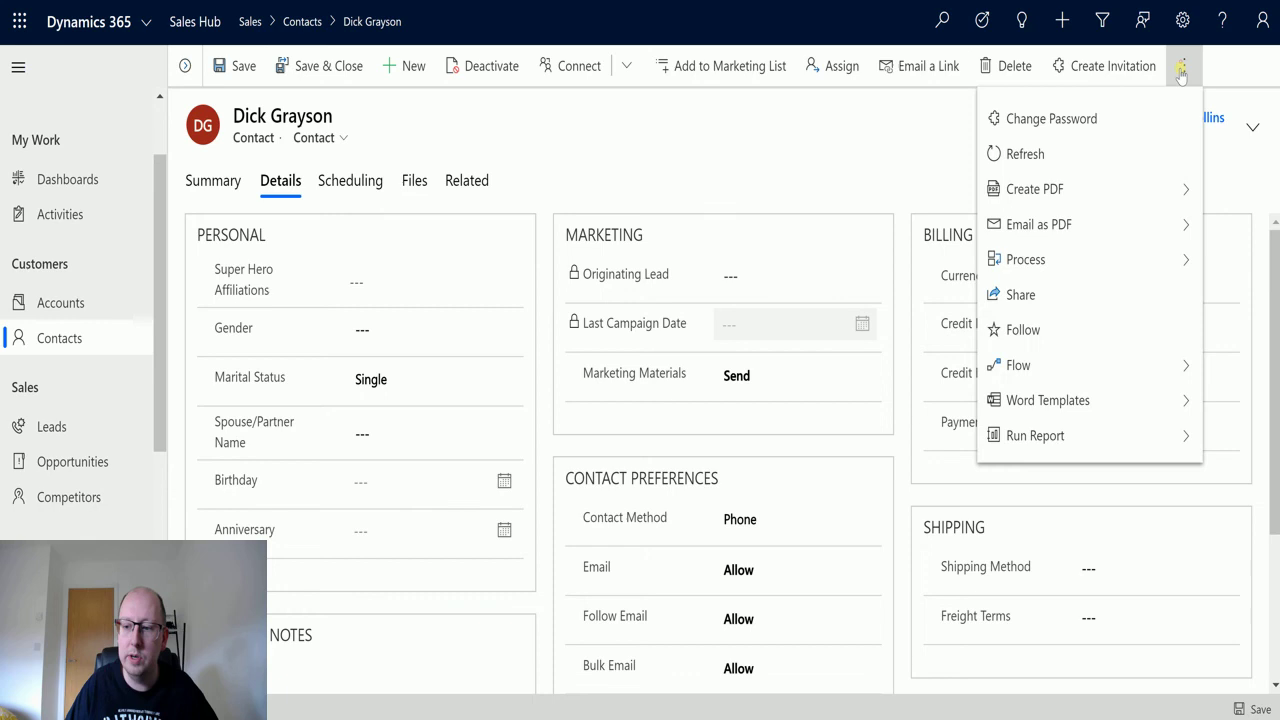
left_click(1122, 152)
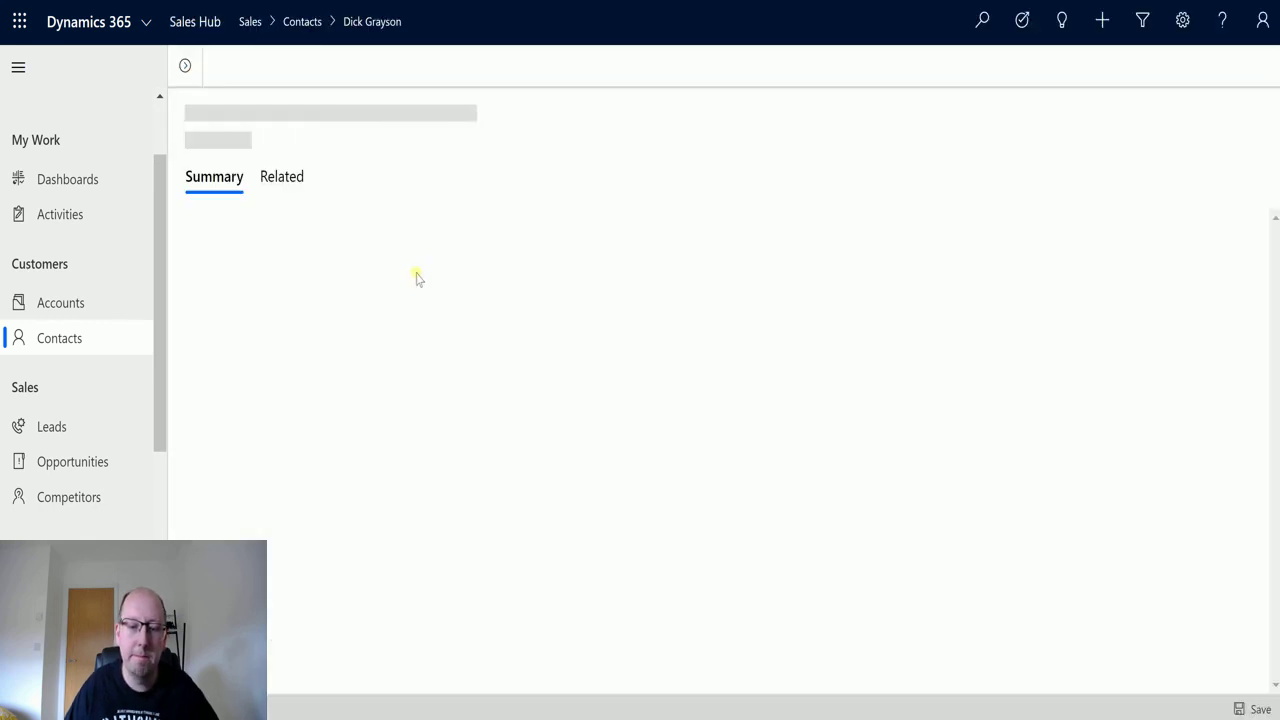
left_click(285, 195)
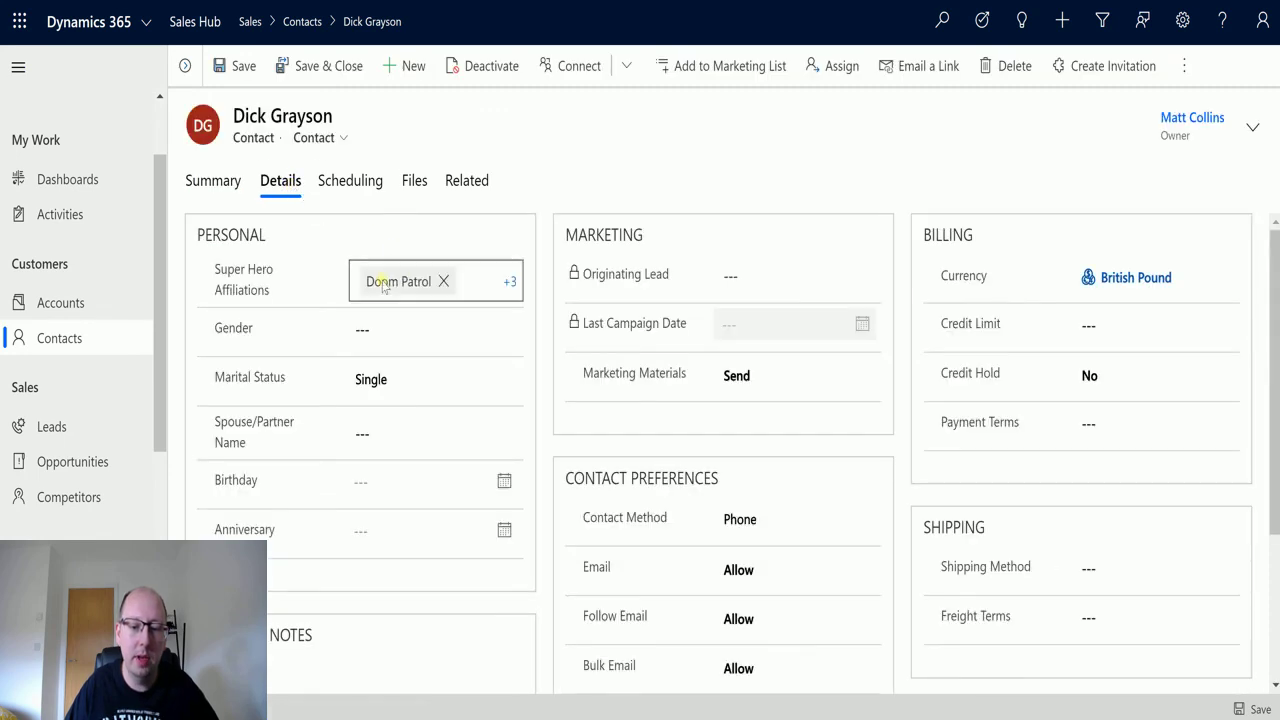
left_click(410, 289)
left_click(510, 280)
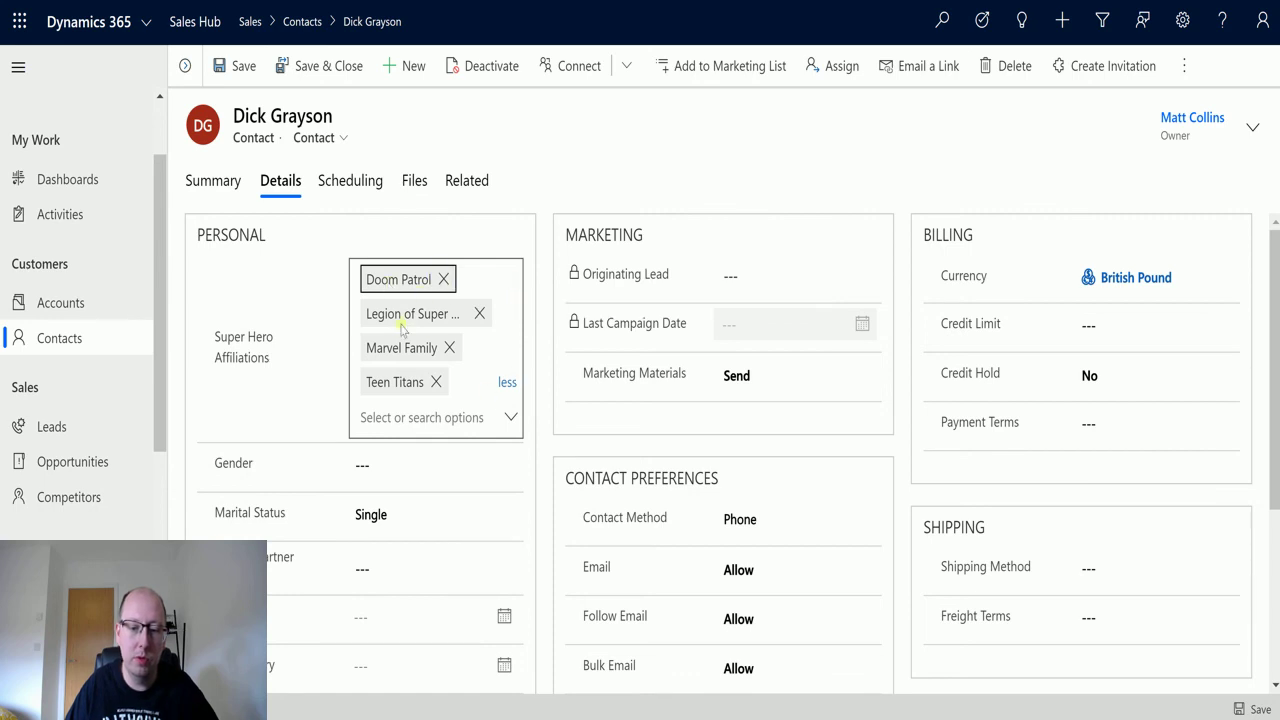
scroll(450, 375, "down", 1)
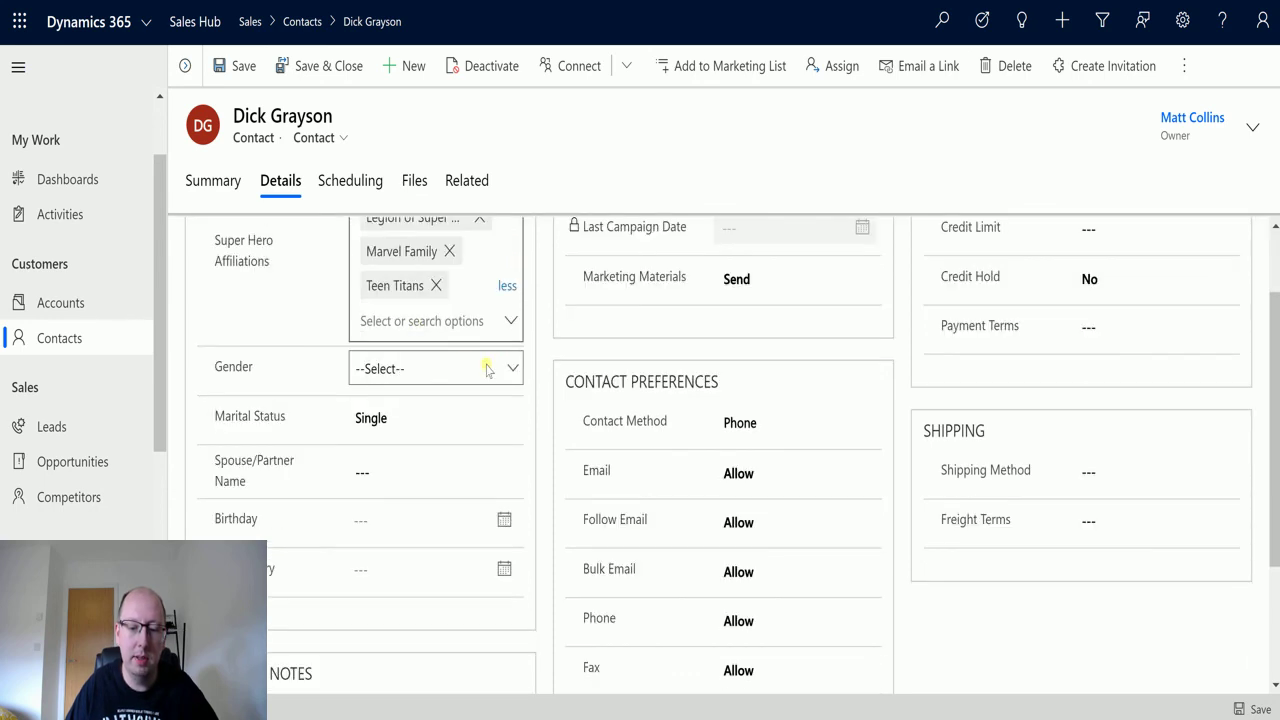
scroll(510, 352, "up", 1)
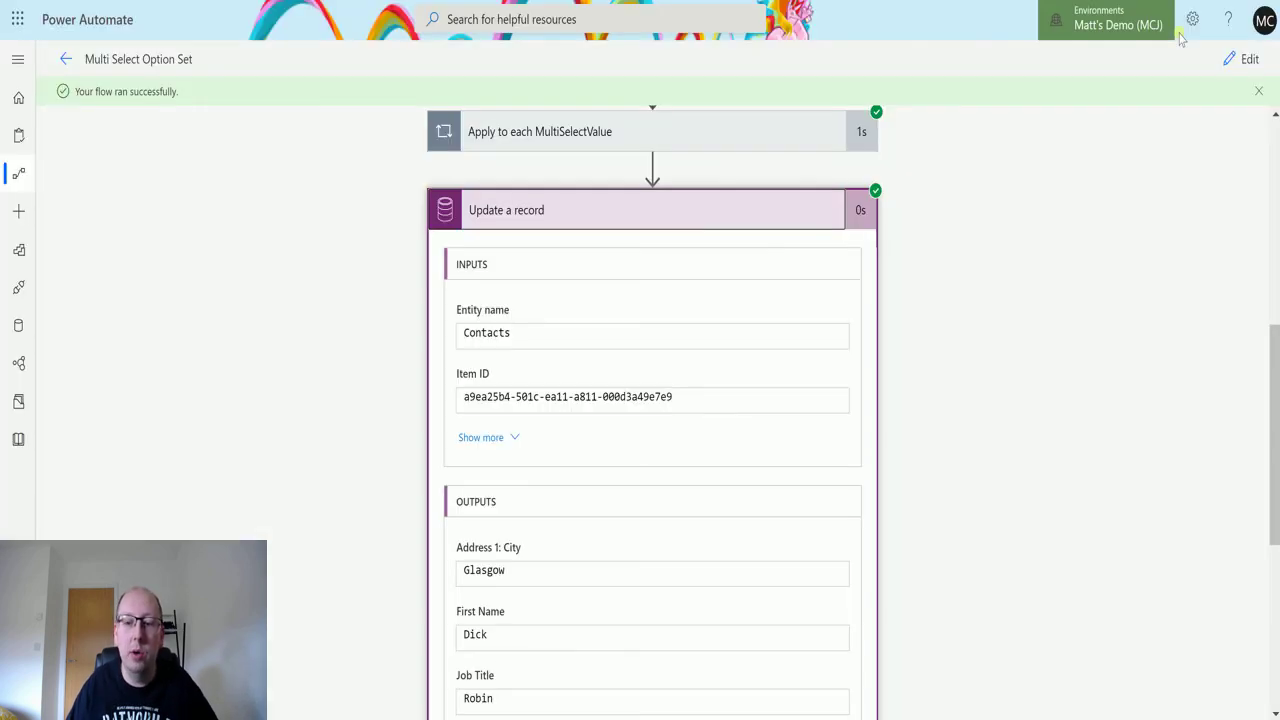
- Reopen the flow for editing and run a manually triggered test with Young Justice and Teen Titans as the input
left_click(1248, 62)
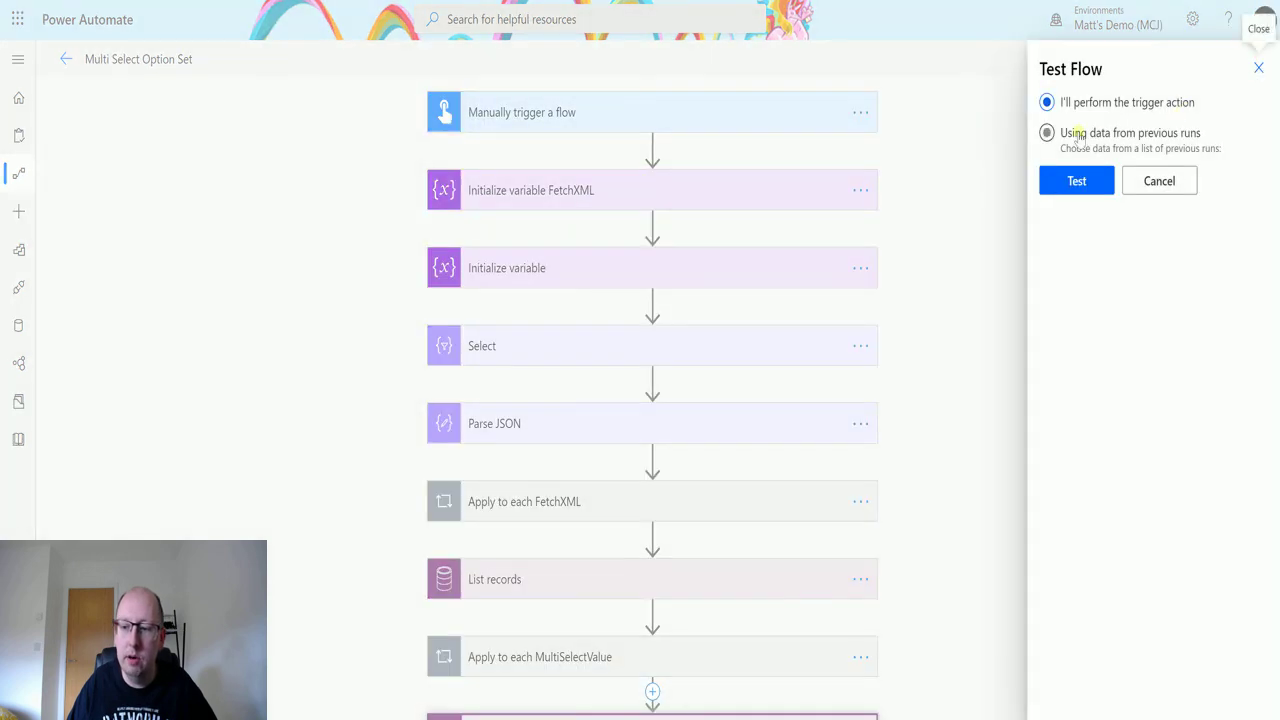
left_click(1073, 183)
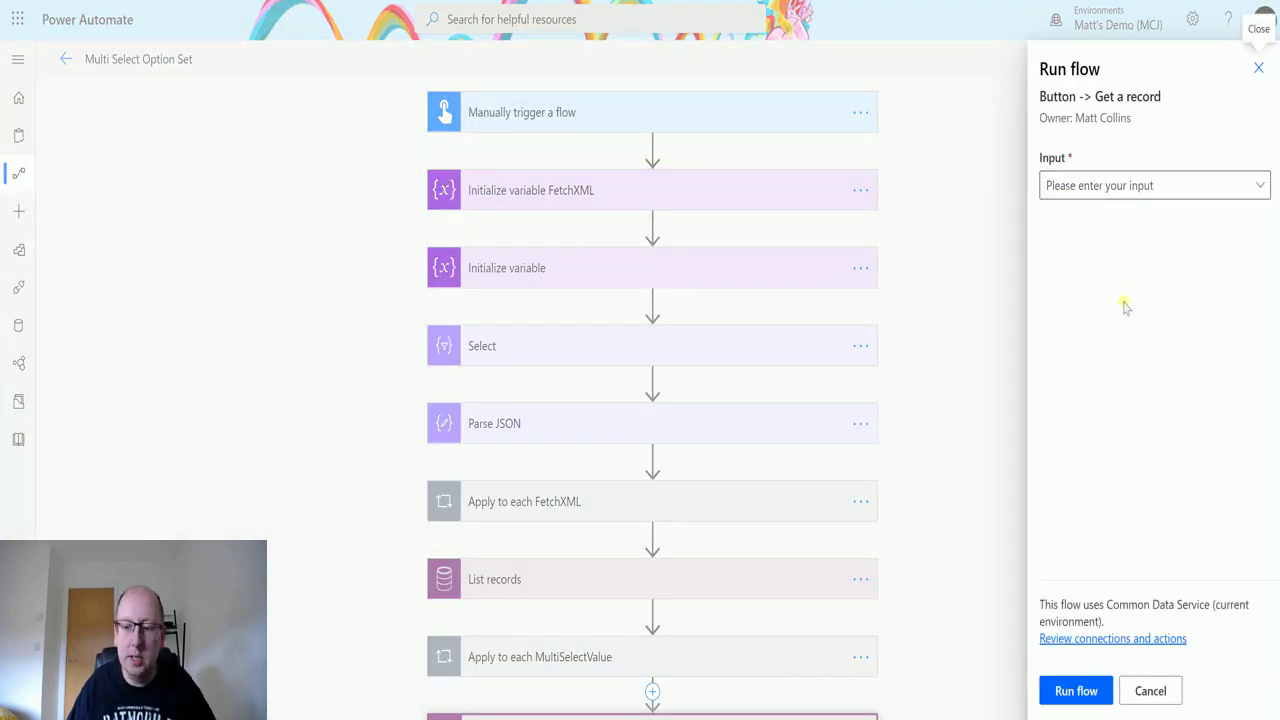
left_click(1249, 185)
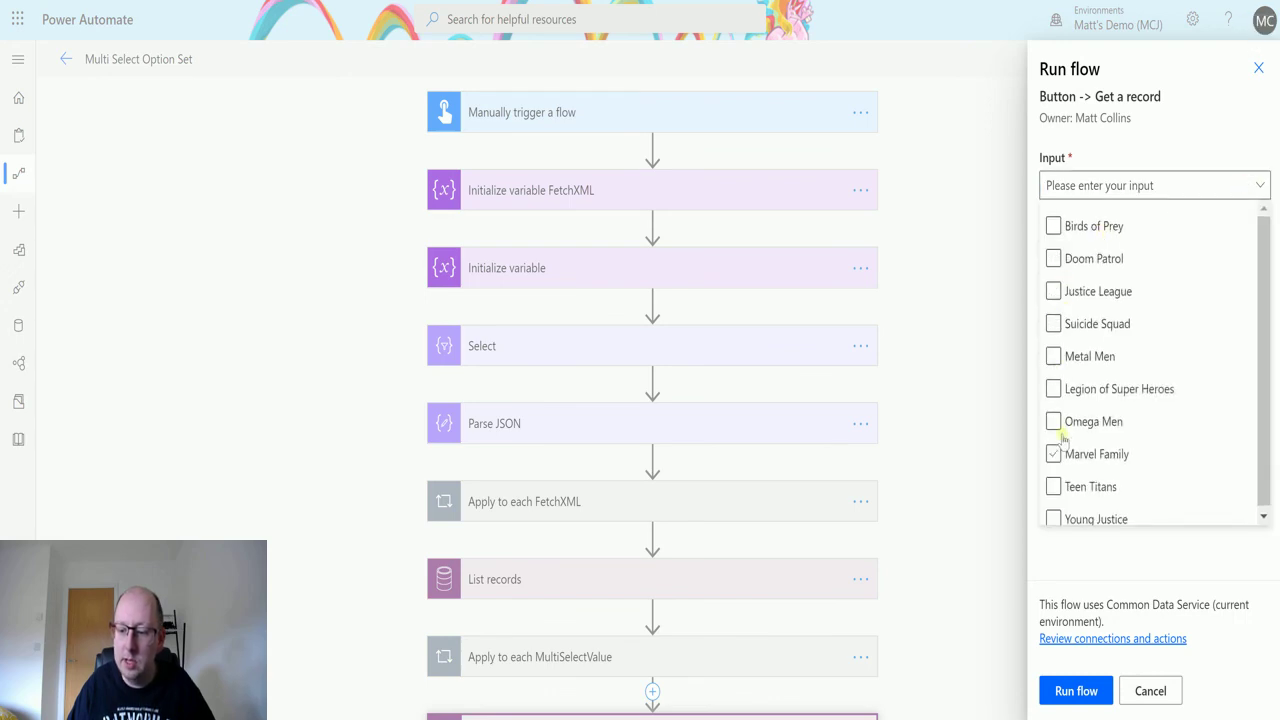
left_click(1053, 520)
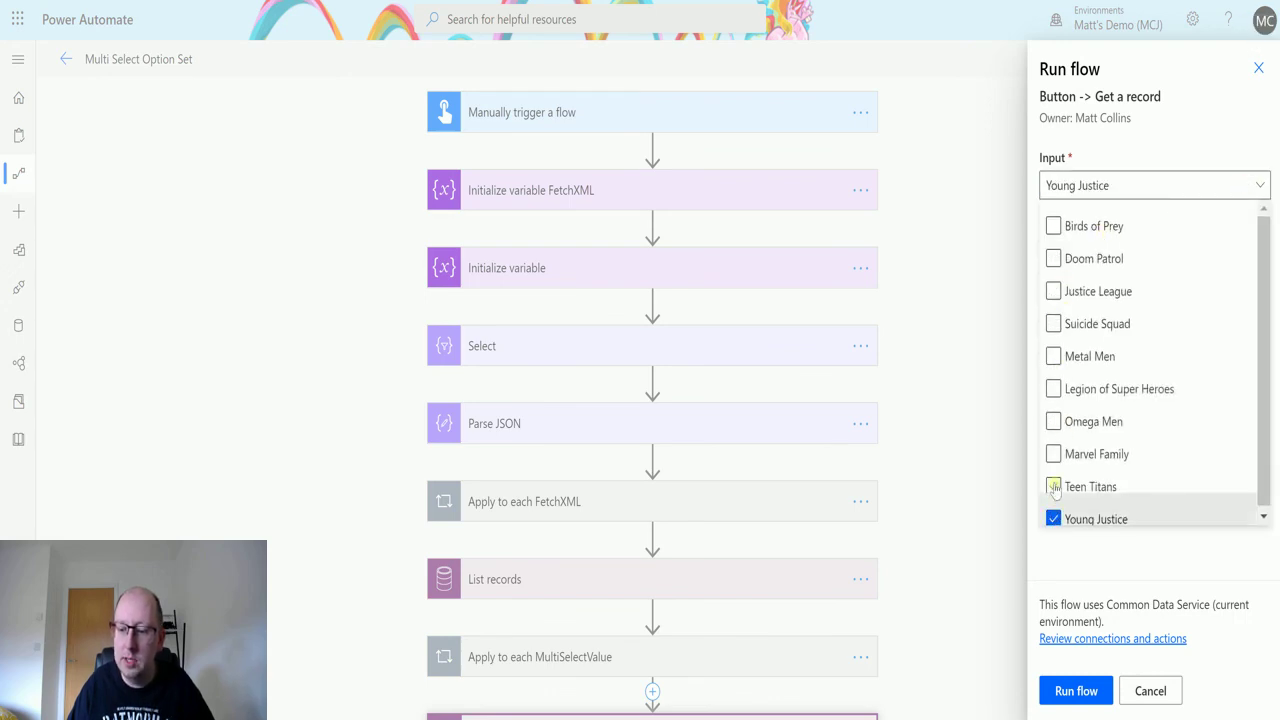
left_click(1053, 487)
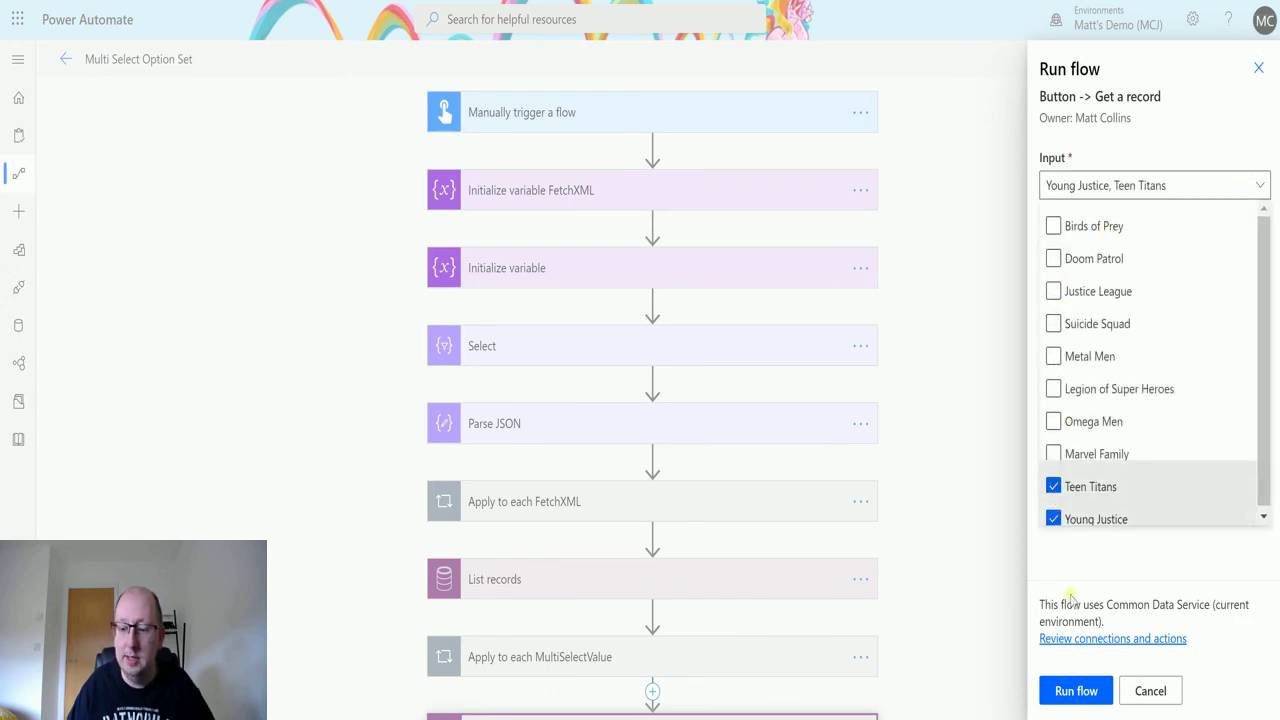
left_click(1076, 690)
left_click(1066, 689)
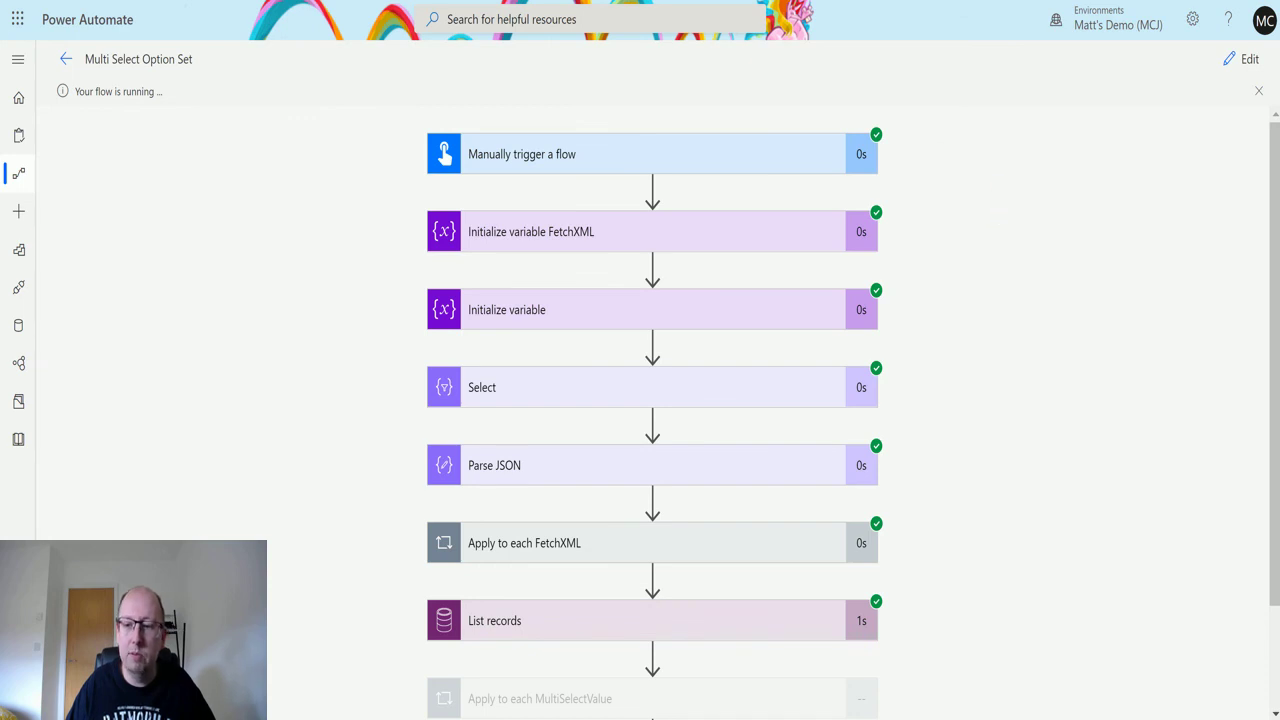
- Return to the contact in Dynamics 365, refresh the record, and show all its Super Hero Affiliations to check the latest test's update
key("ctrl+Tab")
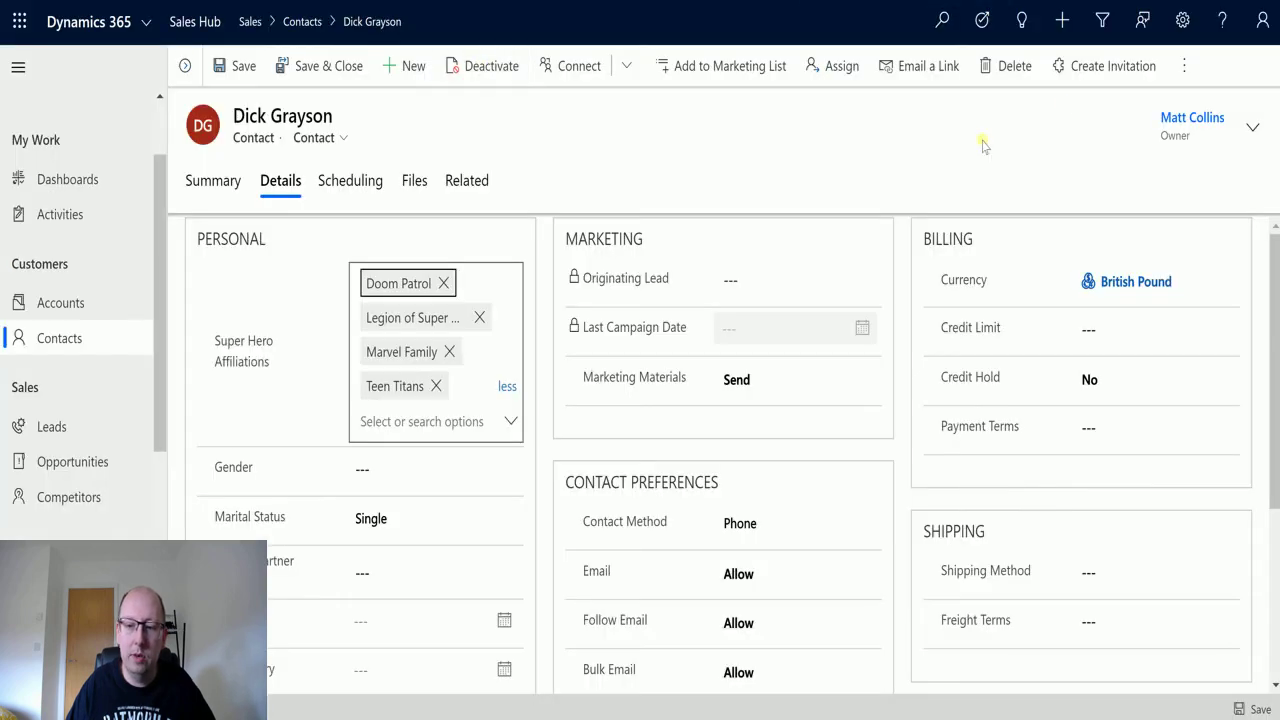
left_click(1184, 66)
left_click(1083, 153)
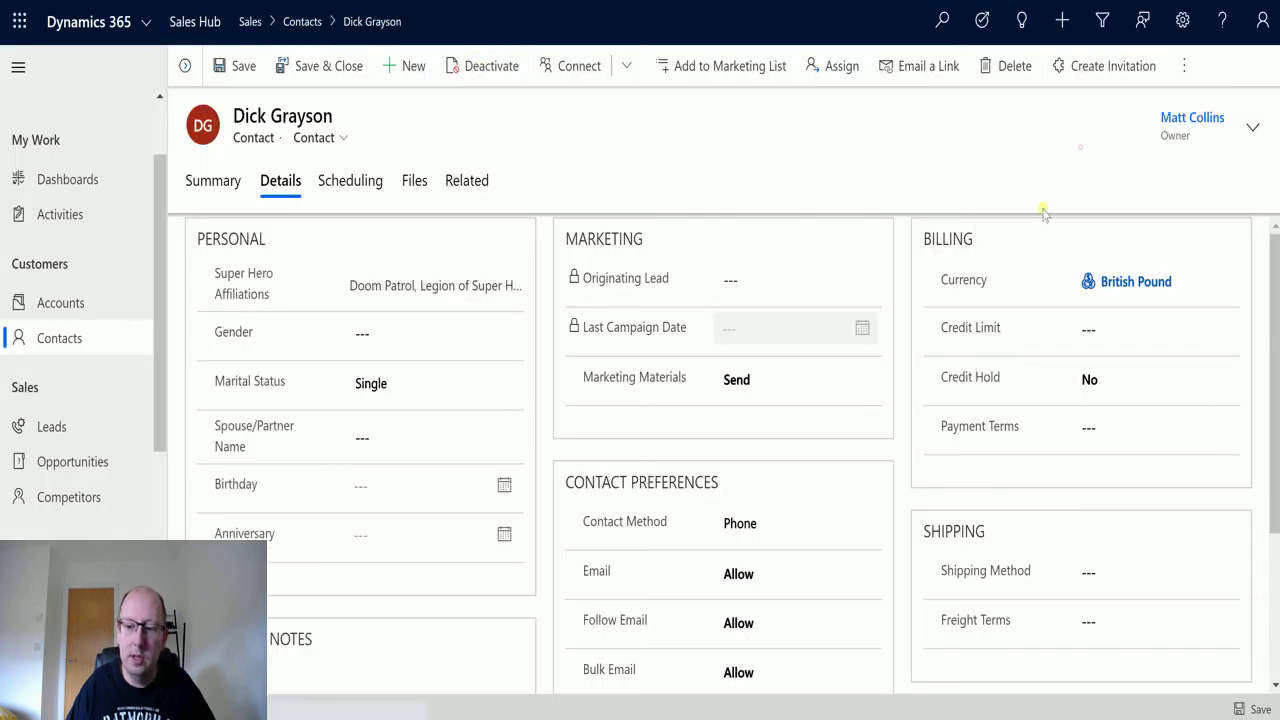
left_click(281, 182)
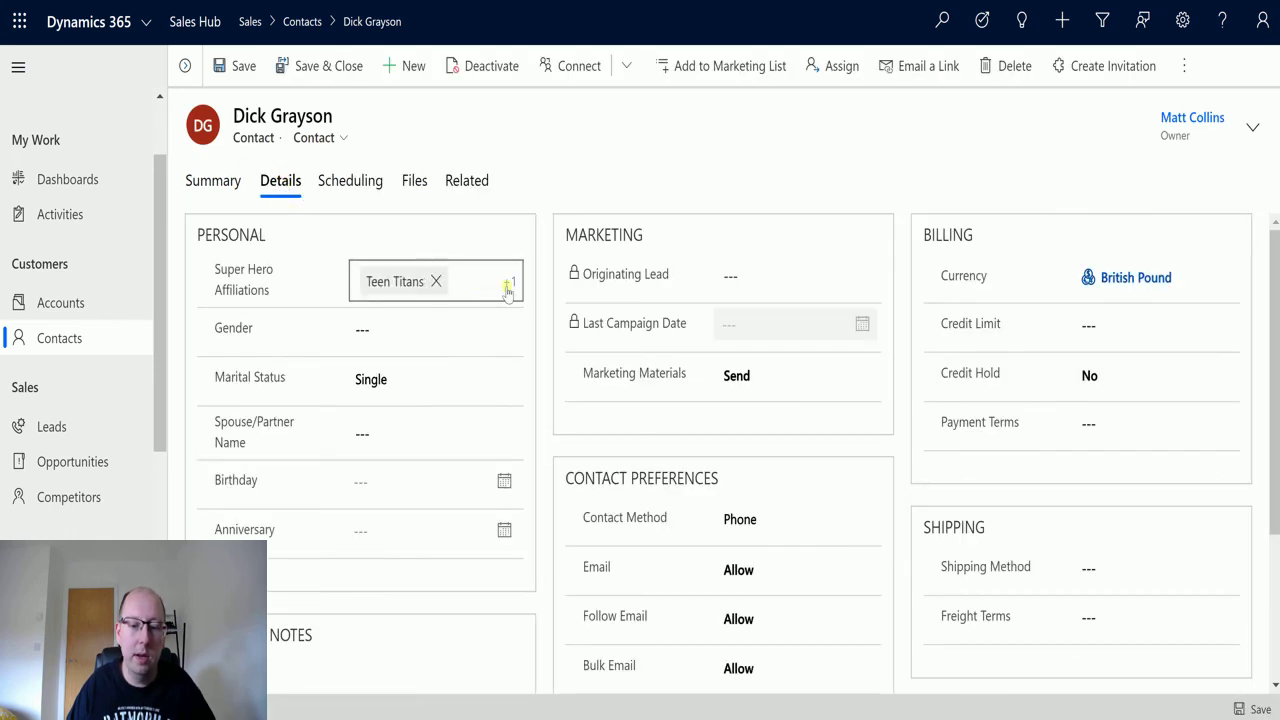
left_click(509, 284)
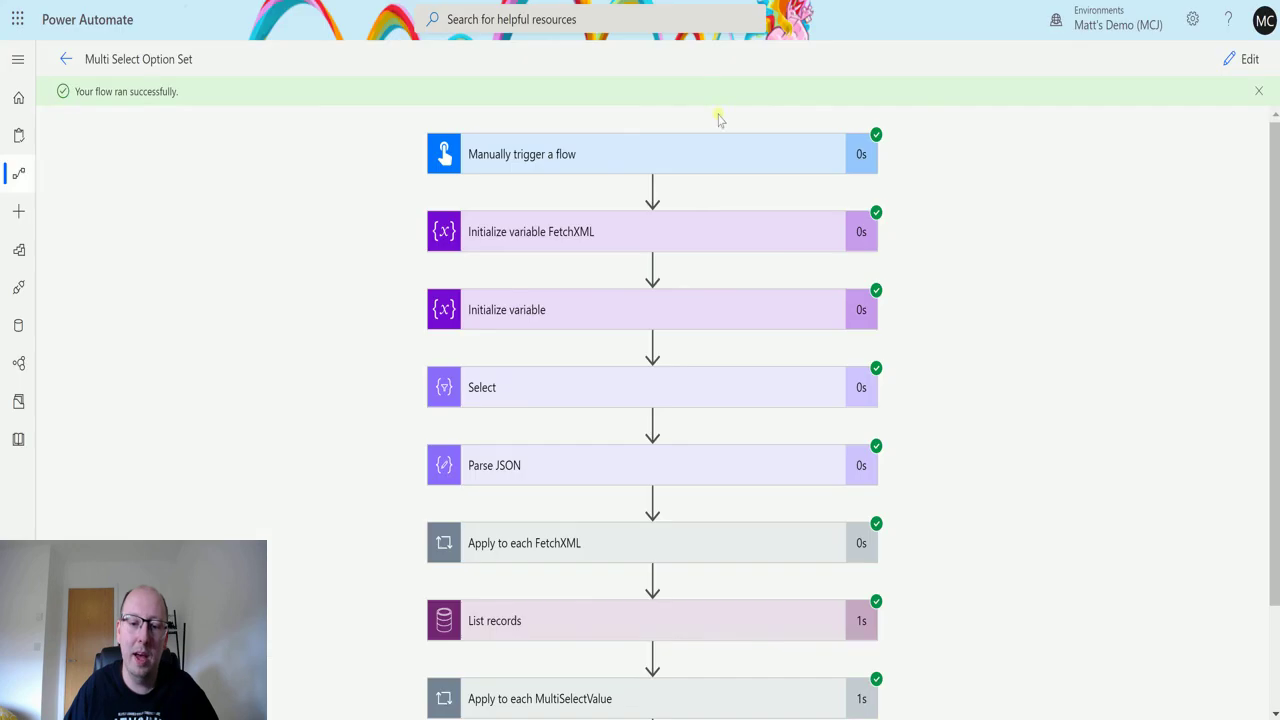
scroll(766, 163, "down", 2)
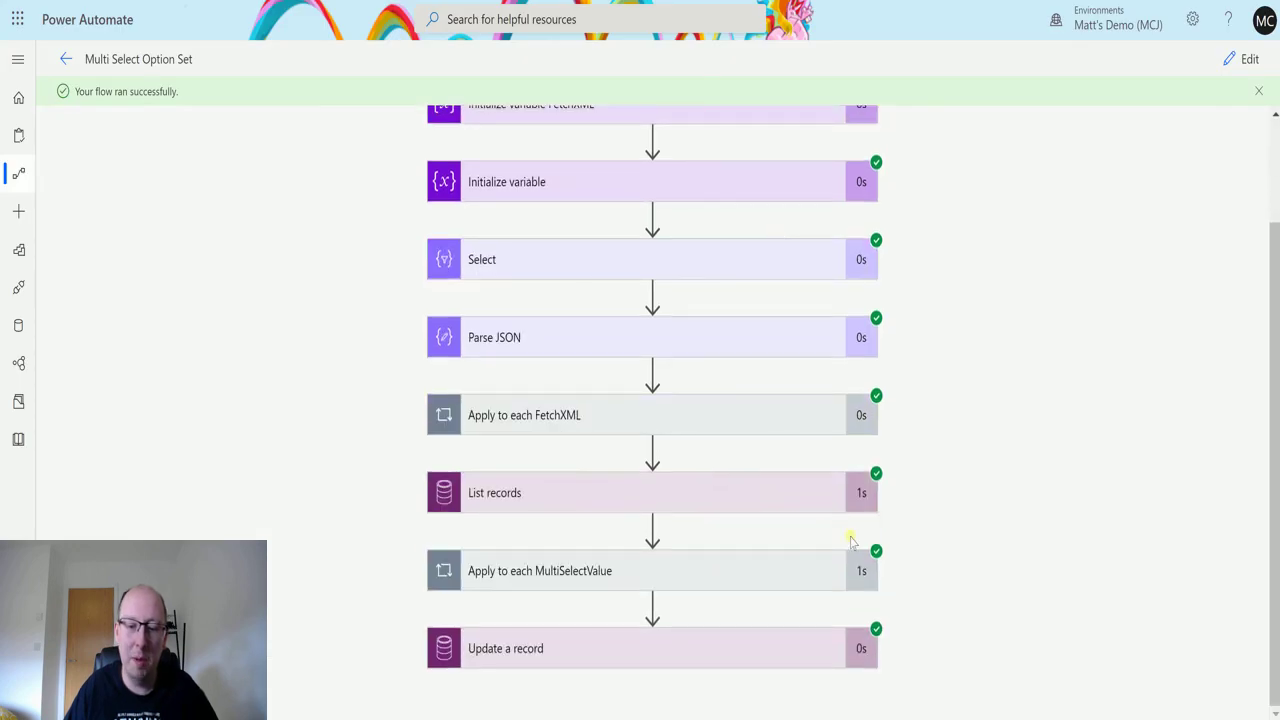
scroll(851, 541, "up", 1)
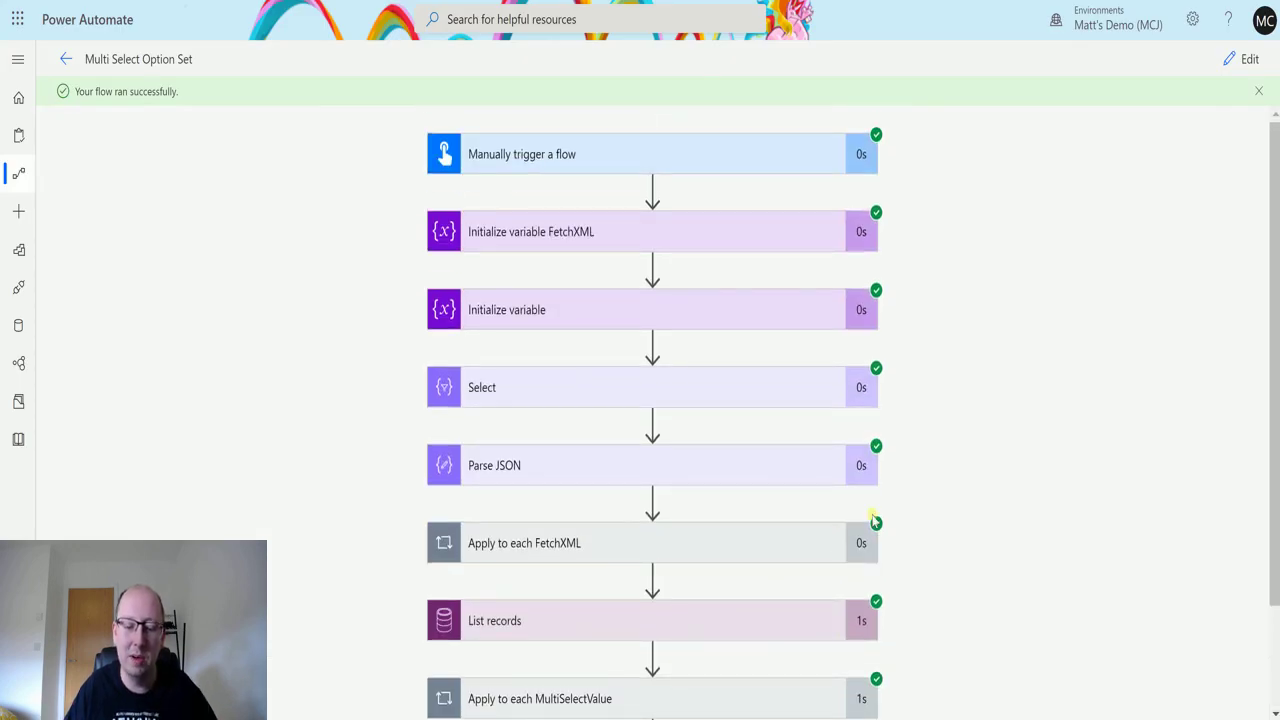